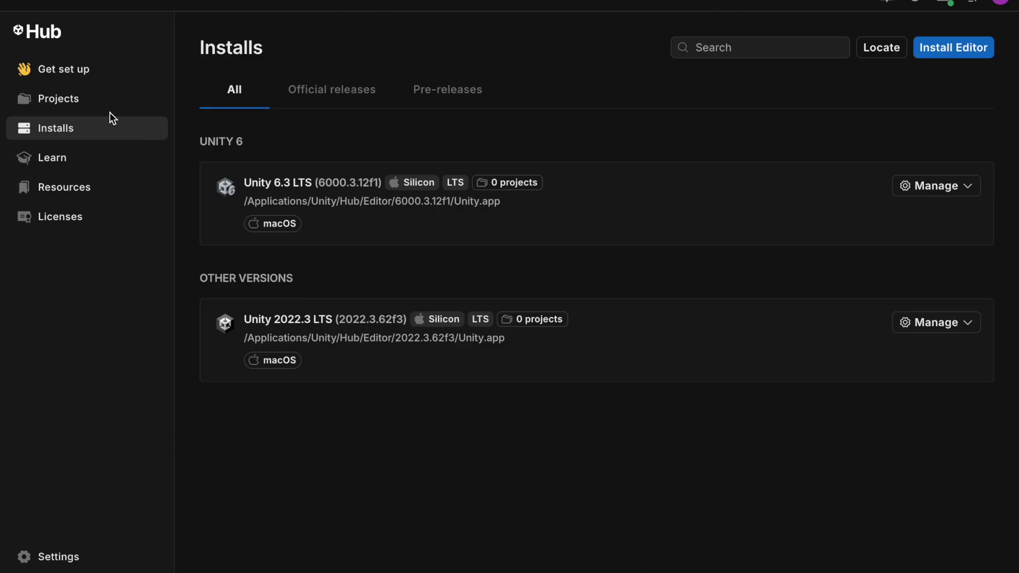
# View the getting-started page, open the project list and check the editor version warning on World Building SP25 DDII.
pyautogui.click(111, 80)
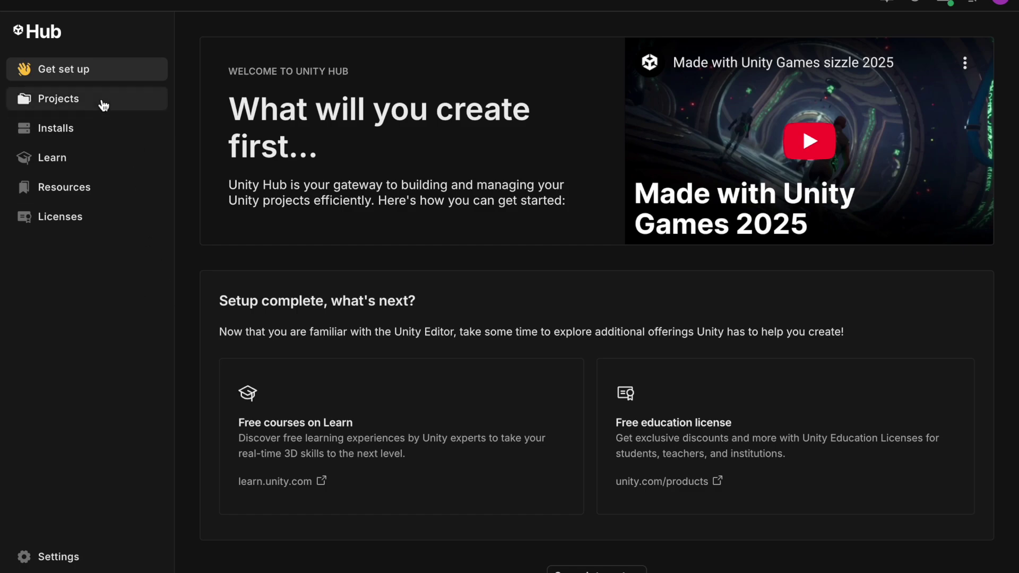
pyautogui.click(80, 103)
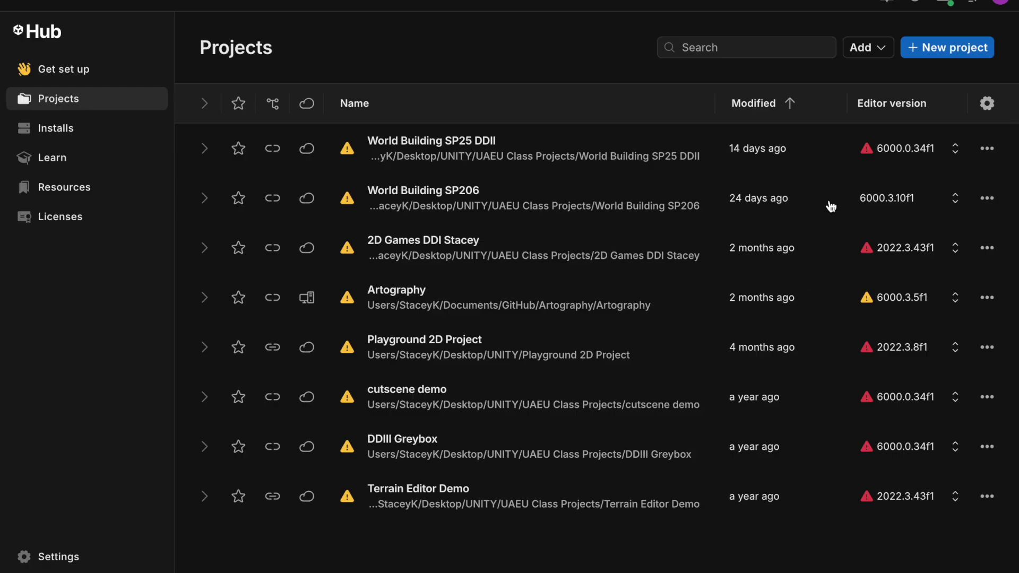
pyautogui.moveTo(868, 152)
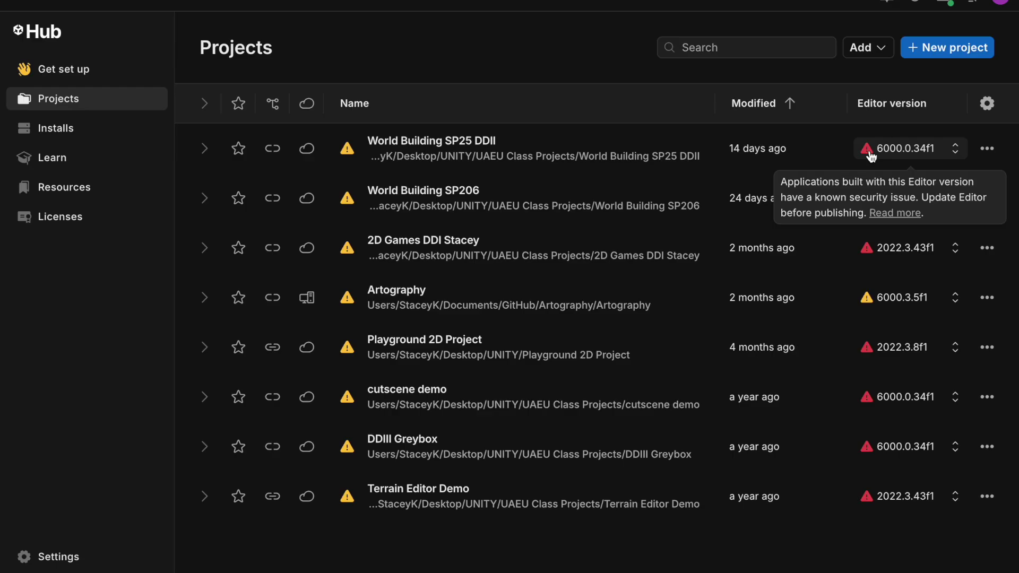
# Examine the editor version choices for World Building SP25 DDII, selecting 6000.3.12f1, and leave without opening the project.
pyautogui.click(956, 152)
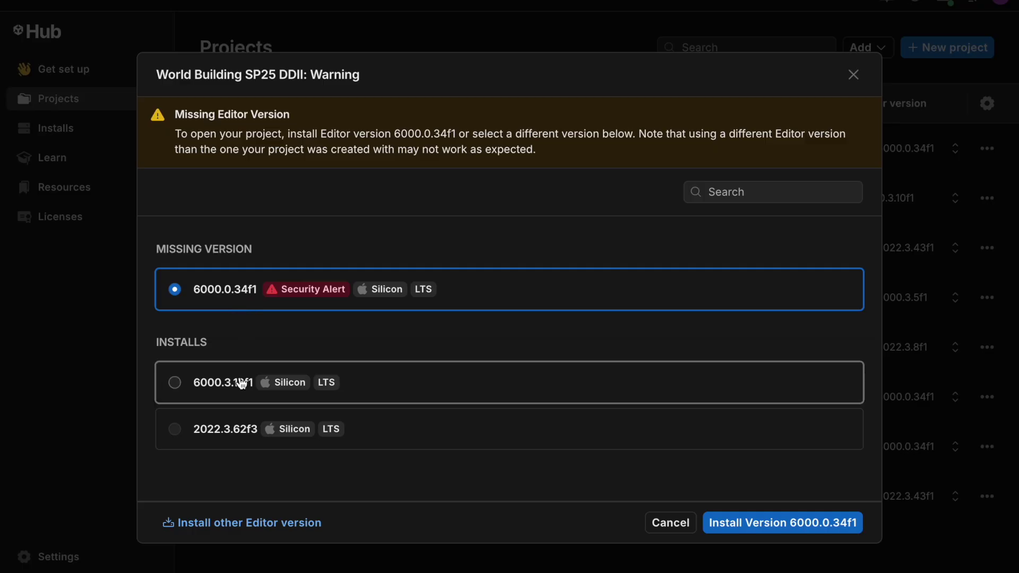
pyautogui.click(222, 387)
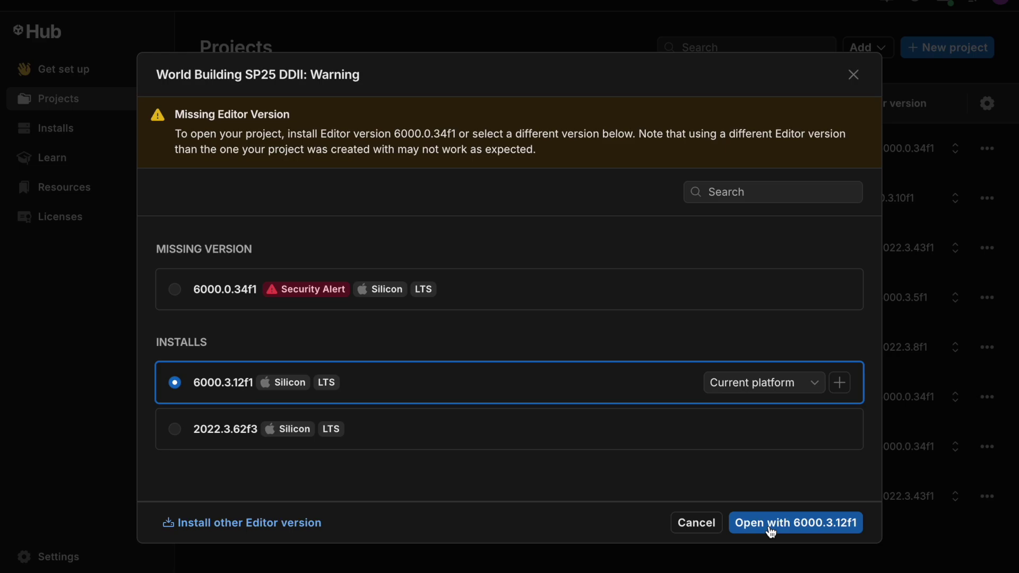
pyautogui.click(853, 75)
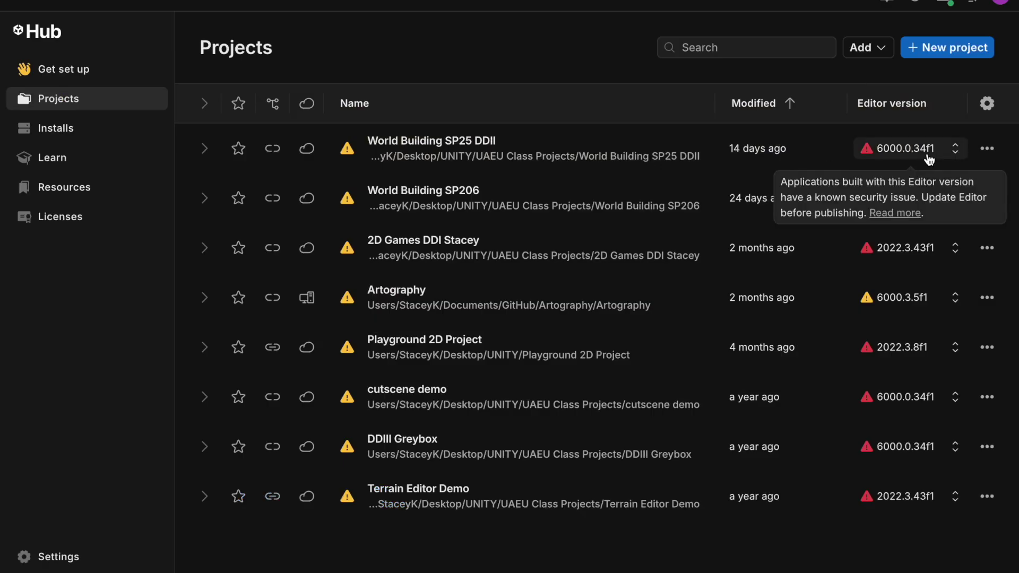
pyautogui.moveTo(892, 258)
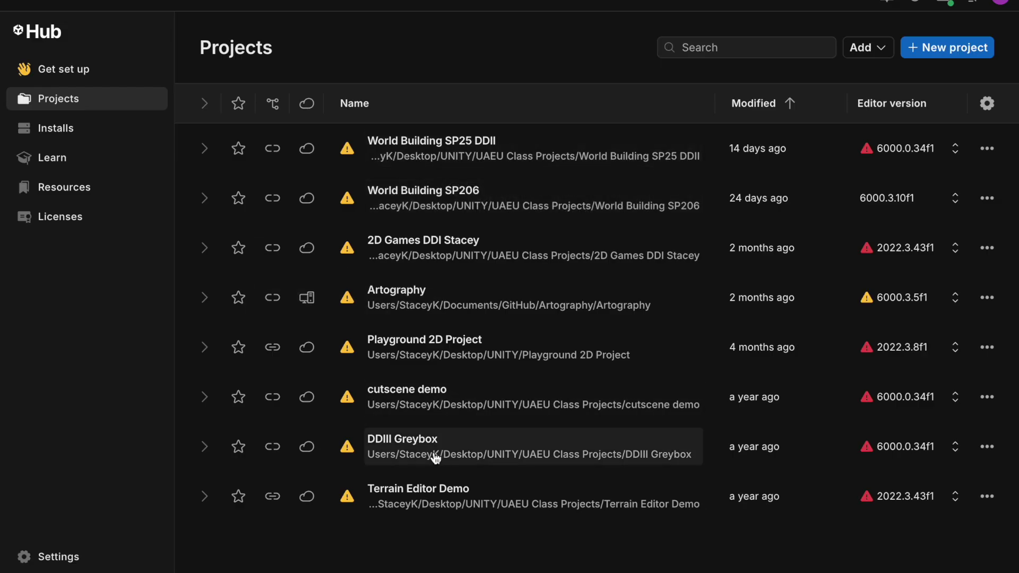
# Review the installed editors and the official Unity releases offered for installation, without installing one.
pyautogui.click(75, 136)
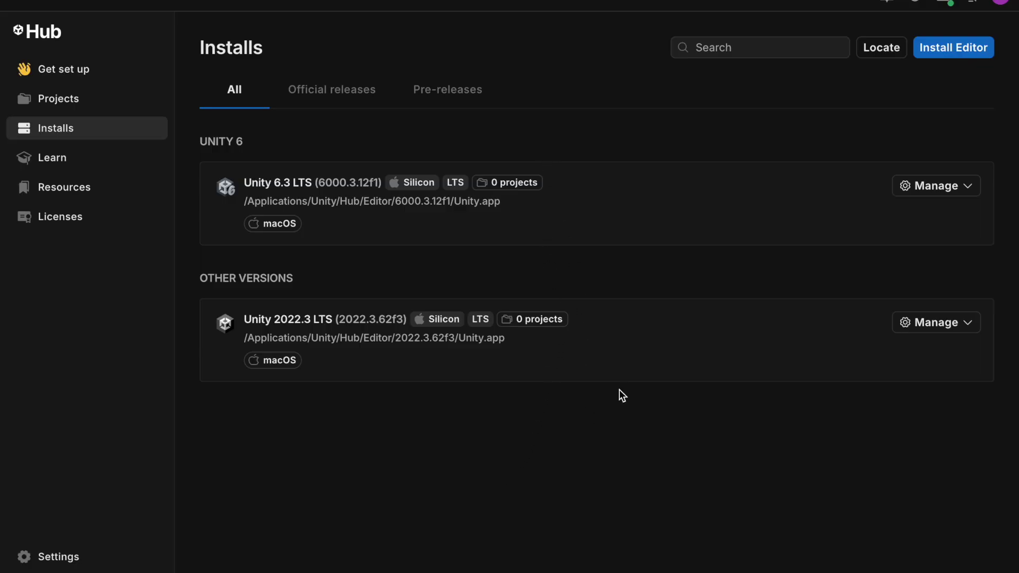
pyautogui.click(953, 53)
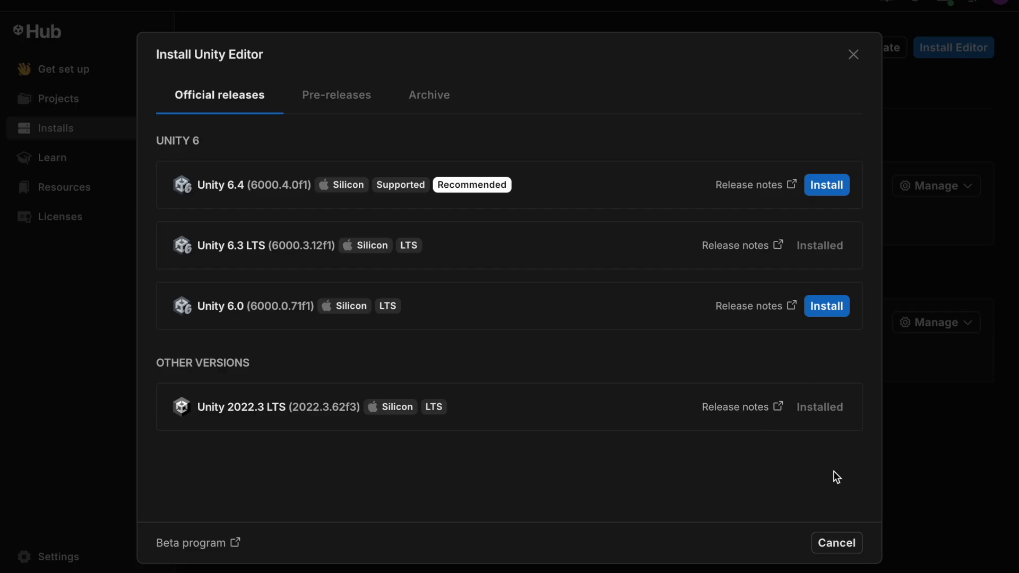
pyautogui.click(849, 57)
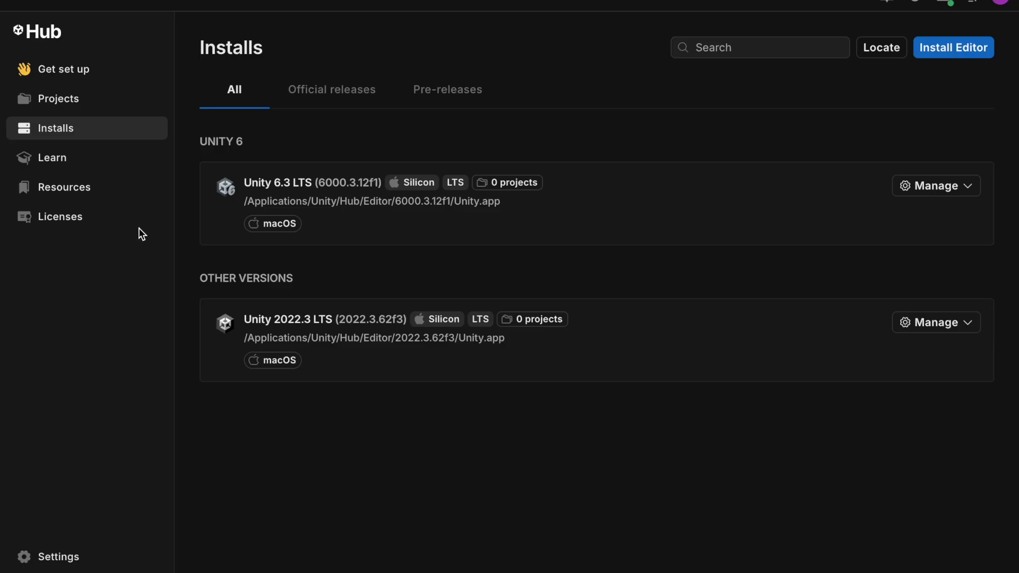
# Browse the featured beginner courses and tutorials in the Learn section.
pyautogui.click(73, 167)
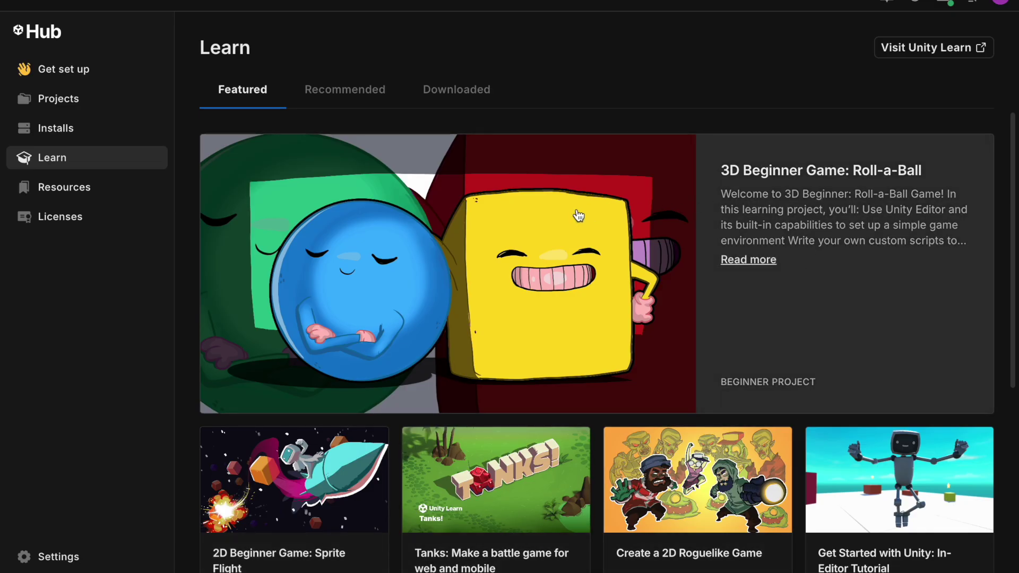
pyautogui.scroll(-1, 448, 416)
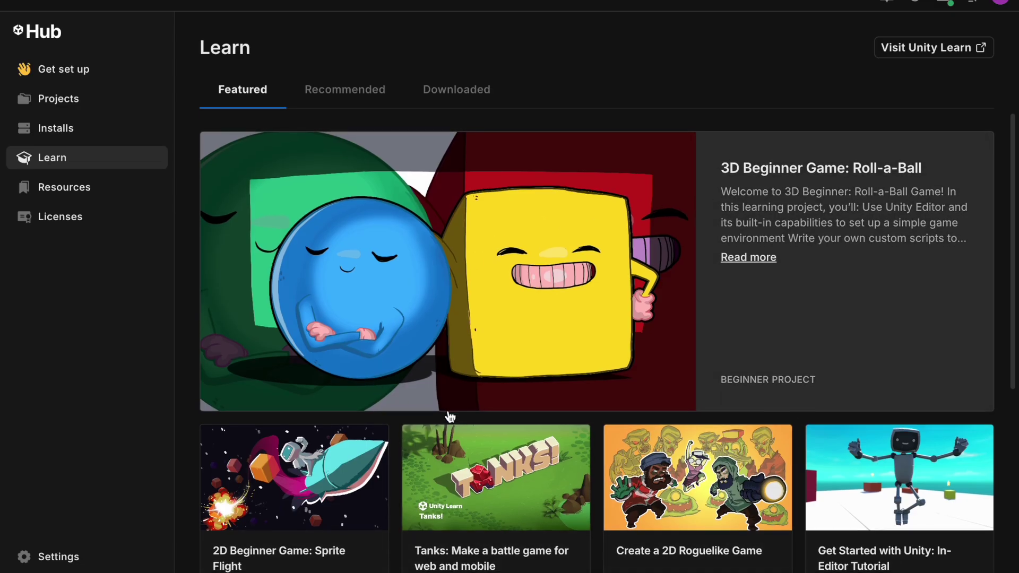
pyautogui.scroll(-4, 450, 417)
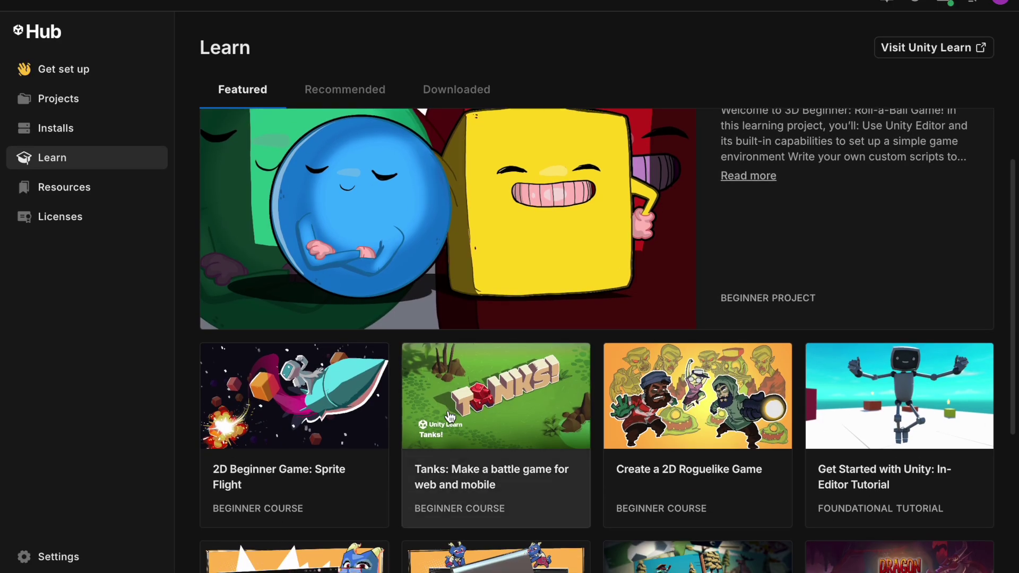
pyautogui.scroll(-2, 449, 417)
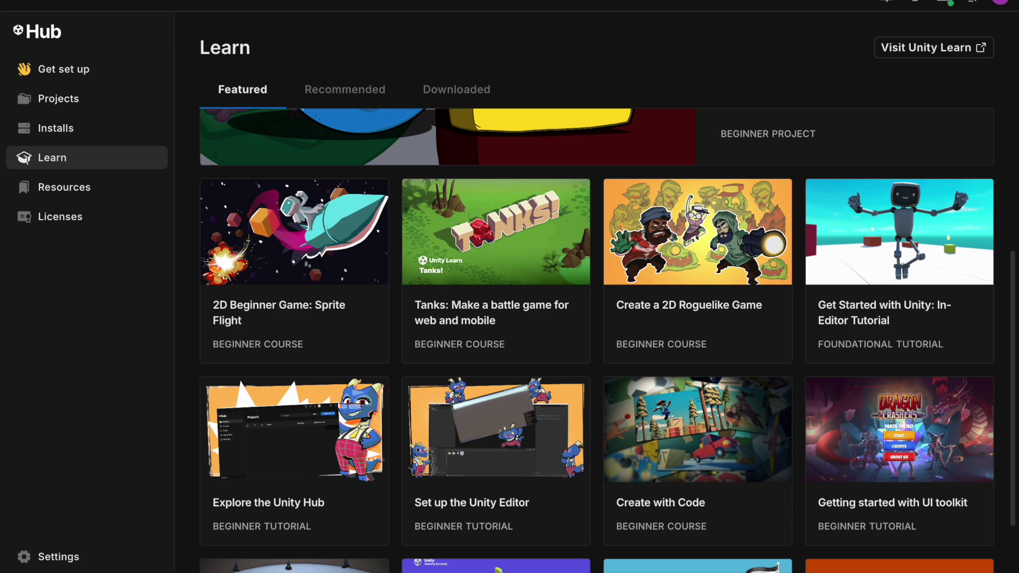
pyautogui.scroll(-2, 596, 341)
pyautogui.scroll(-1, 596, 341)
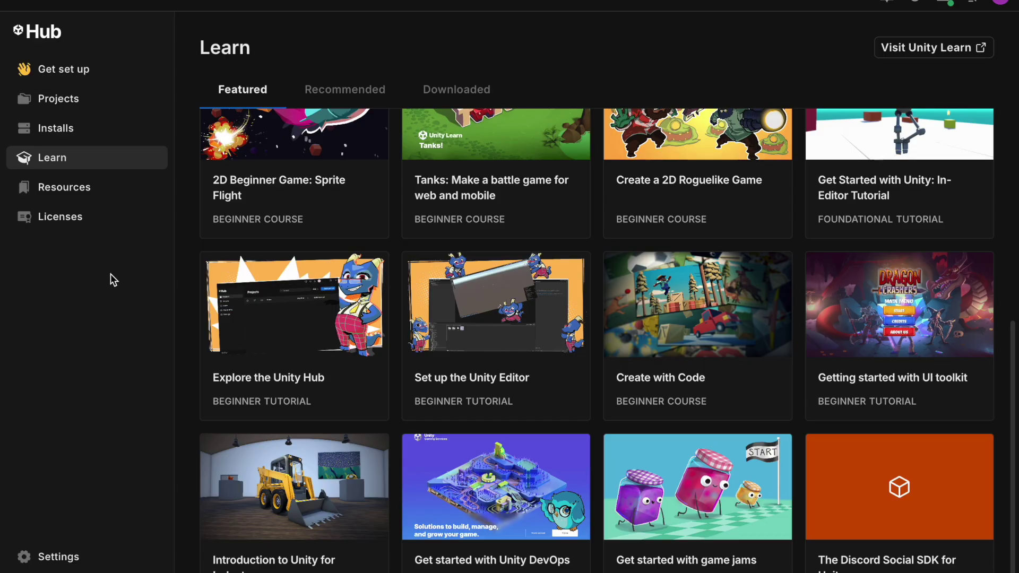
# Browse the entries in the Resources section and view the licenses on the account.
pyautogui.click(67, 194)
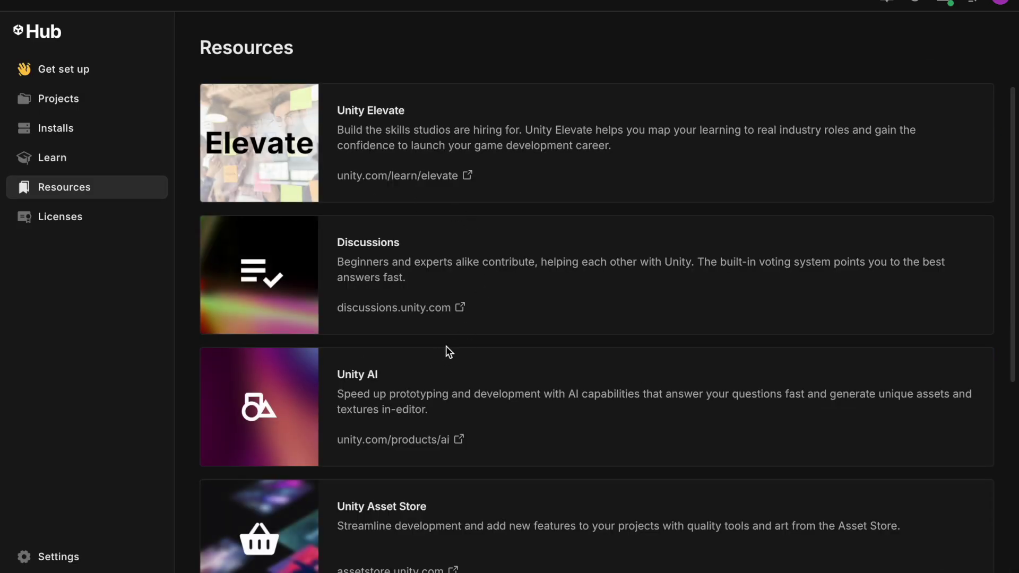
pyautogui.scroll(-1, 461, 366)
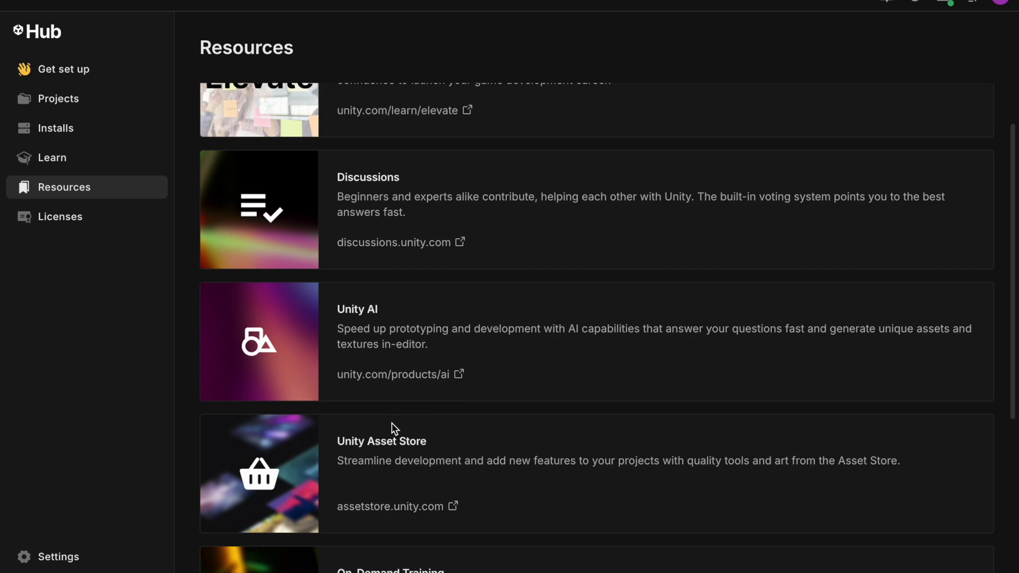
pyautogui.scroll(-1, 455, 498)
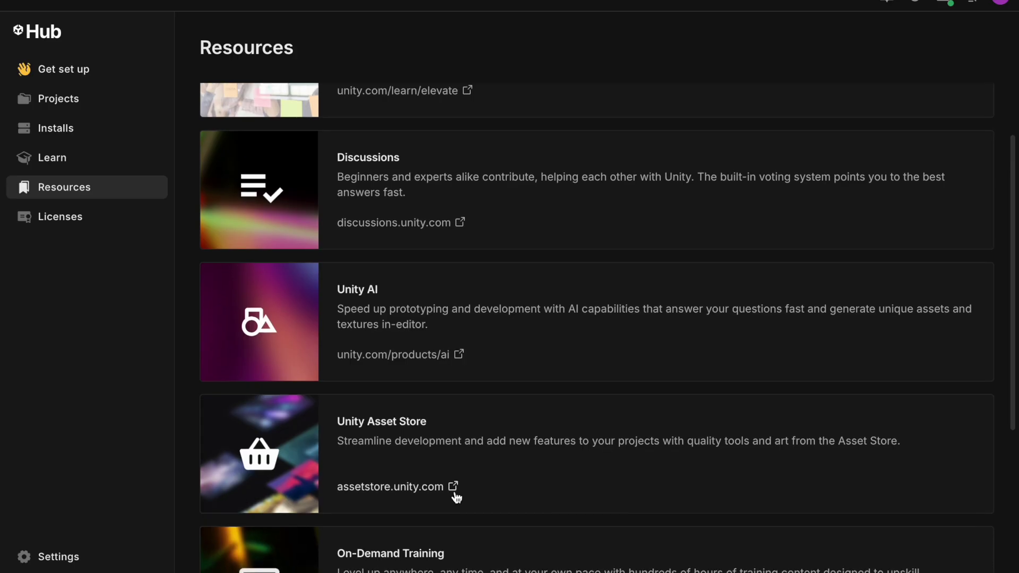
pyautogui.scroll(-1, 384, 537)
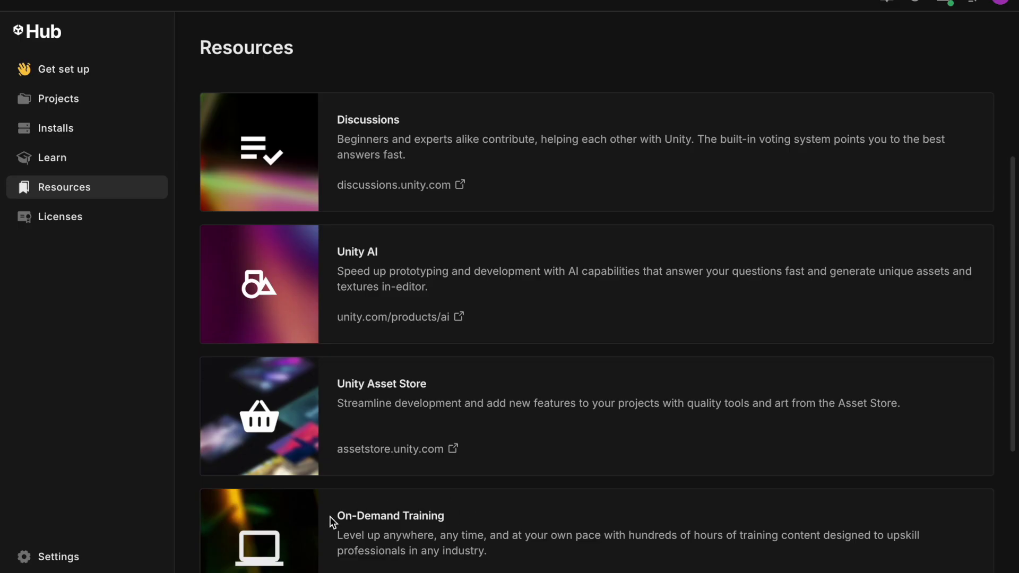
pyautogui.scroll(3, 455, 541)
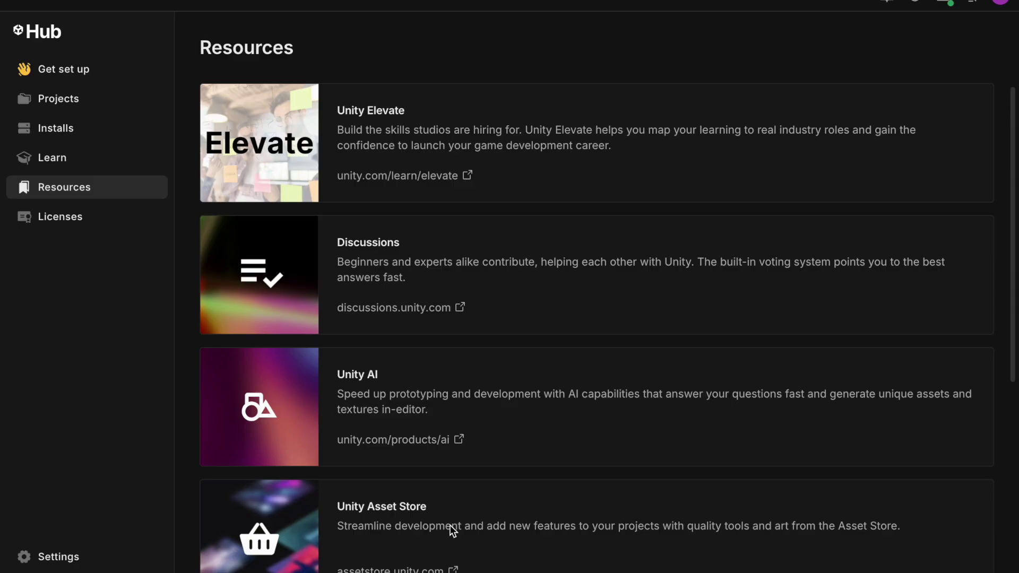
pyautogui.click(61, 219)
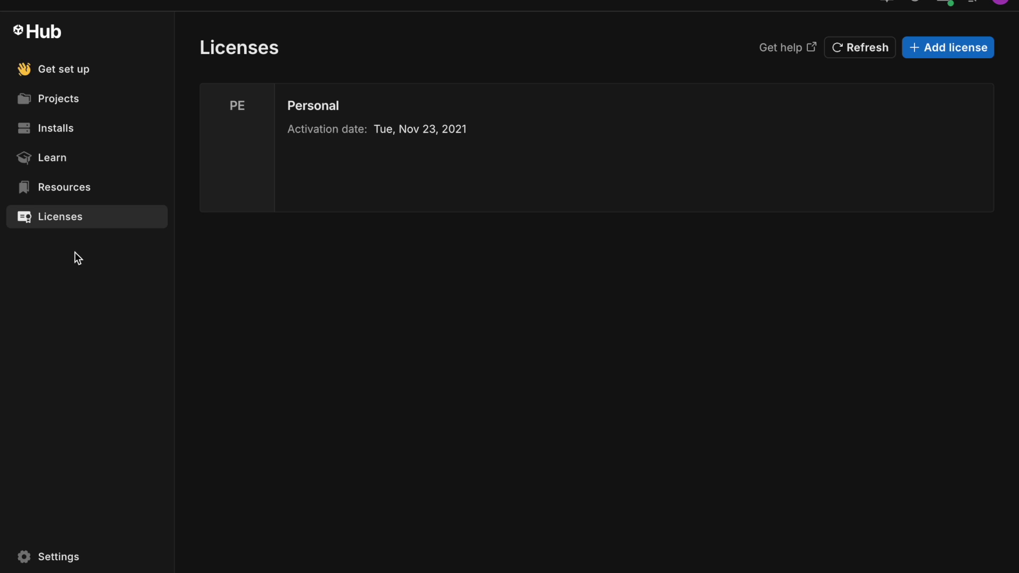
# Check the options for adding an existing project, and start a new project with editor version 2022.3.62f3.
pyautogui.click(59, 100)
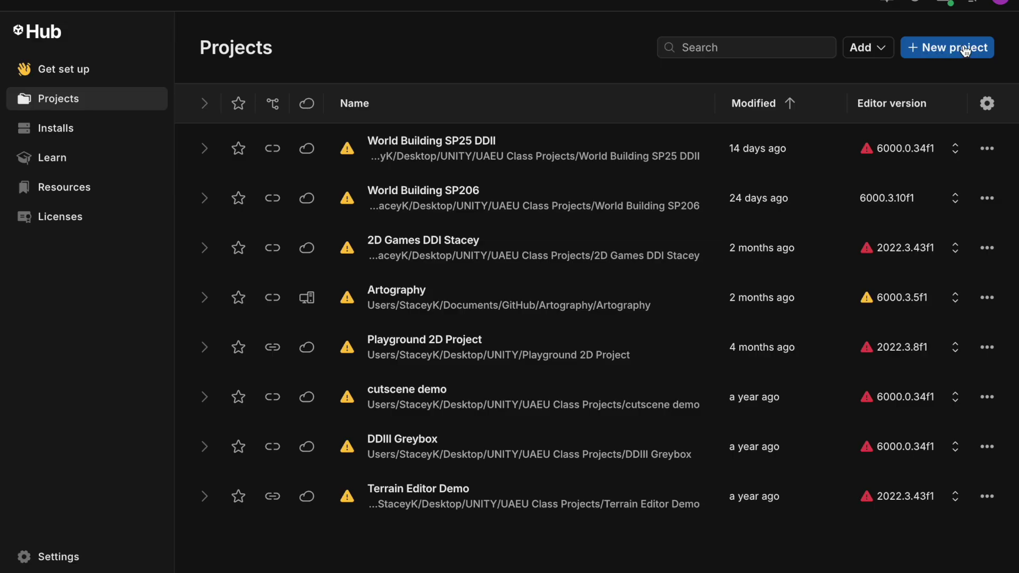
pyautogui.click(885, 53)
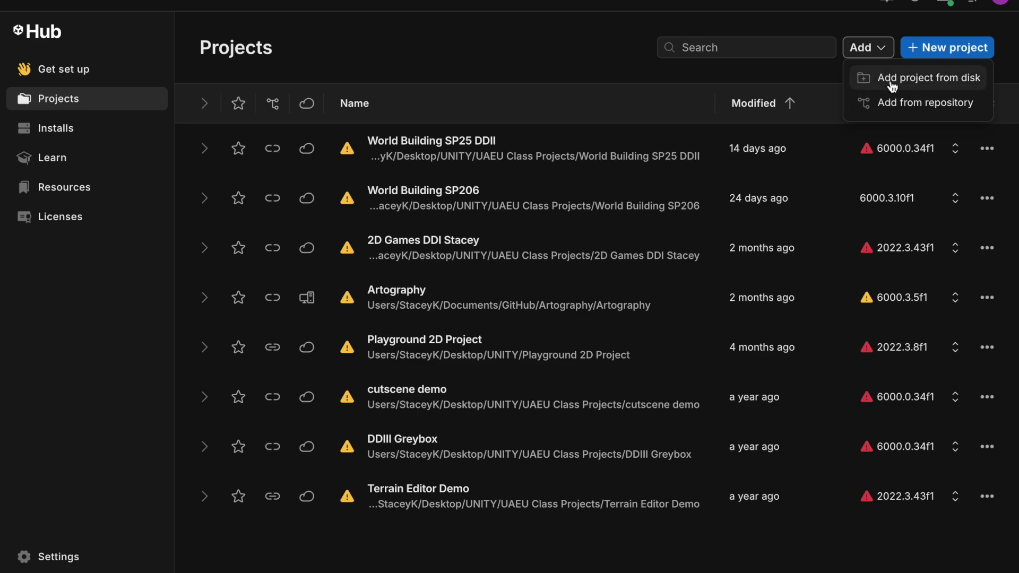
pyautogui.click(939, 49)
pyautogui.click(940, 48)
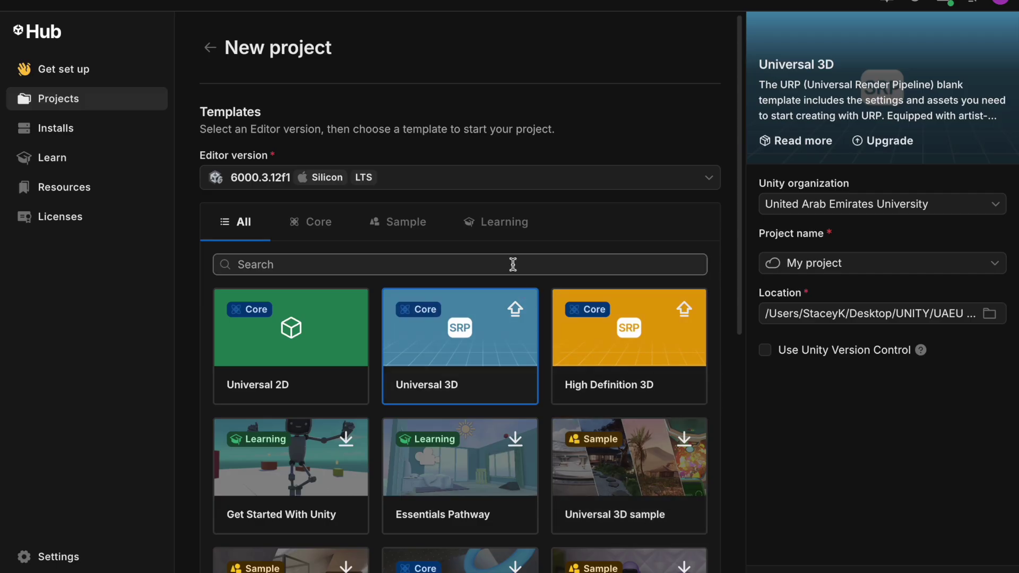
pyautogui.click(491, 185)
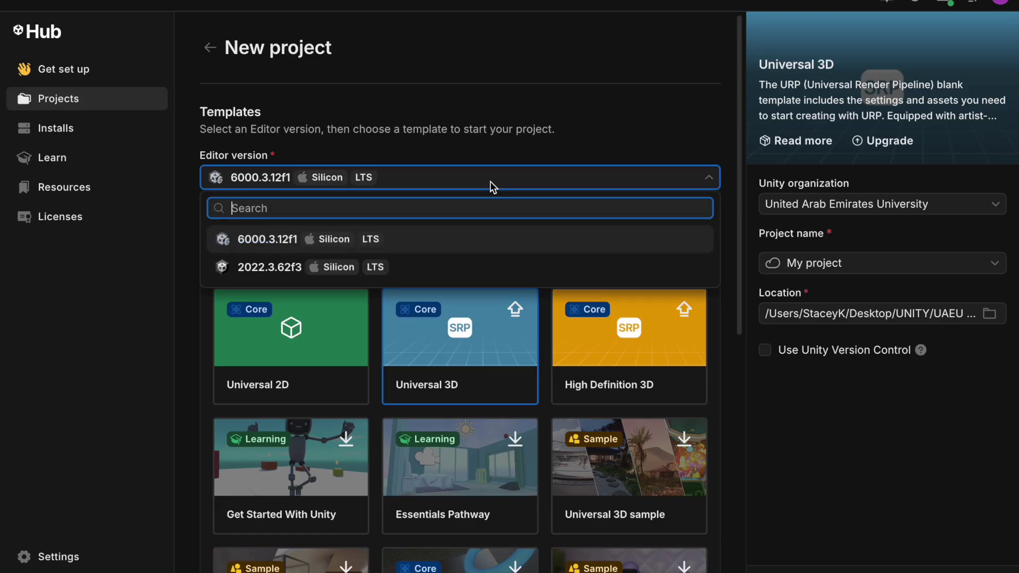
pyautogui.click(286, 269)
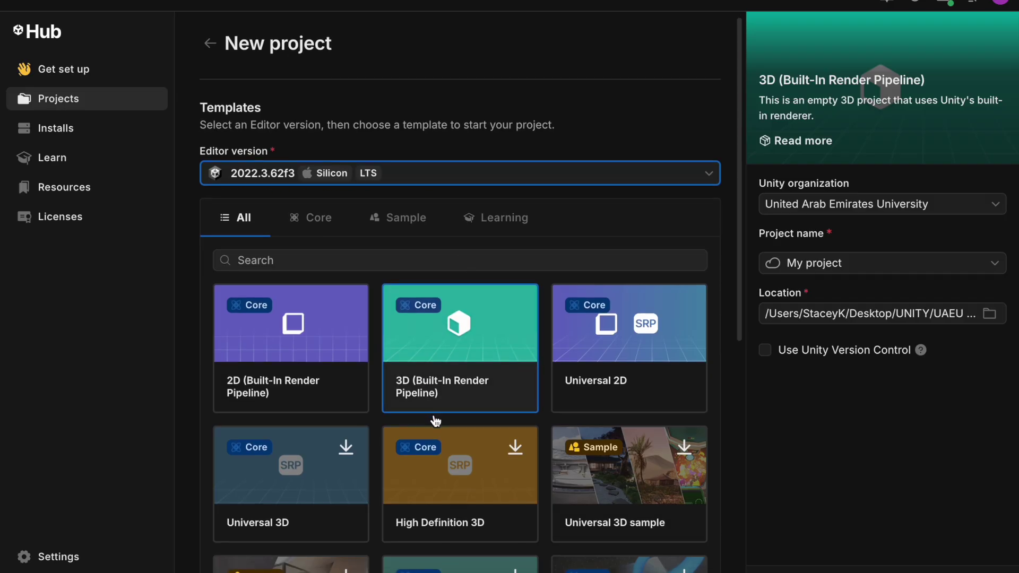
# Look through all project templates available for editor version 2022.3.62f3, comparing the core, sample and learning ones.
pyautogui.scroll(-1, 432, 392)
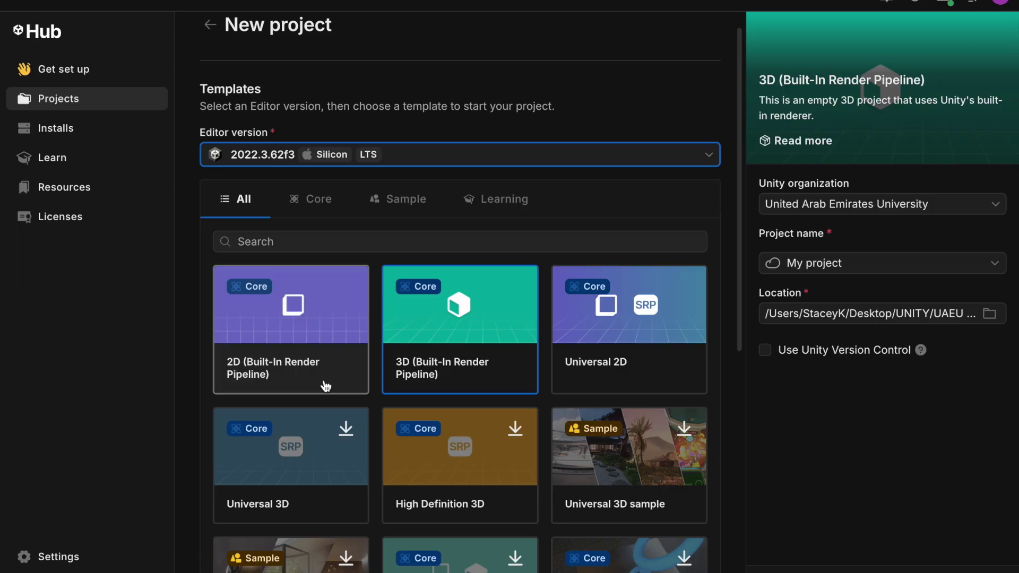
pyautogui.scroll(-1, 326, 386)
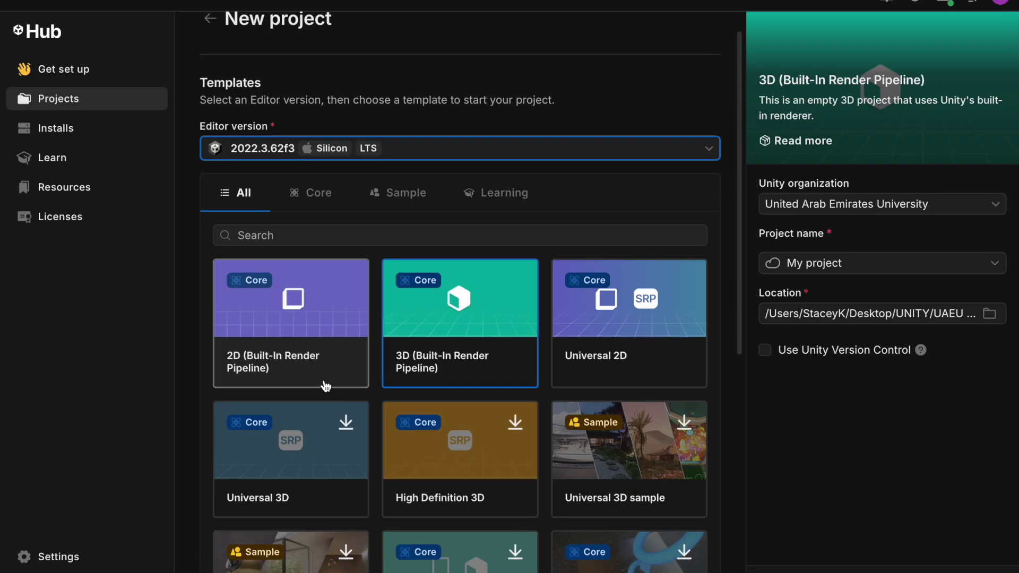
pyautogui.scroll(-5, 327, 386)
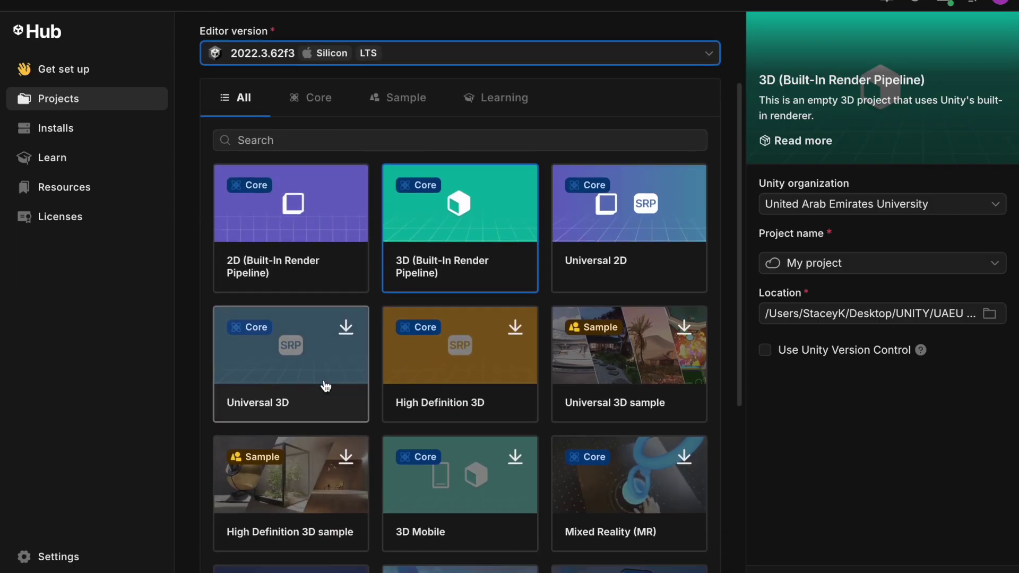
pyautogui.scroll(-4, 325, 386)
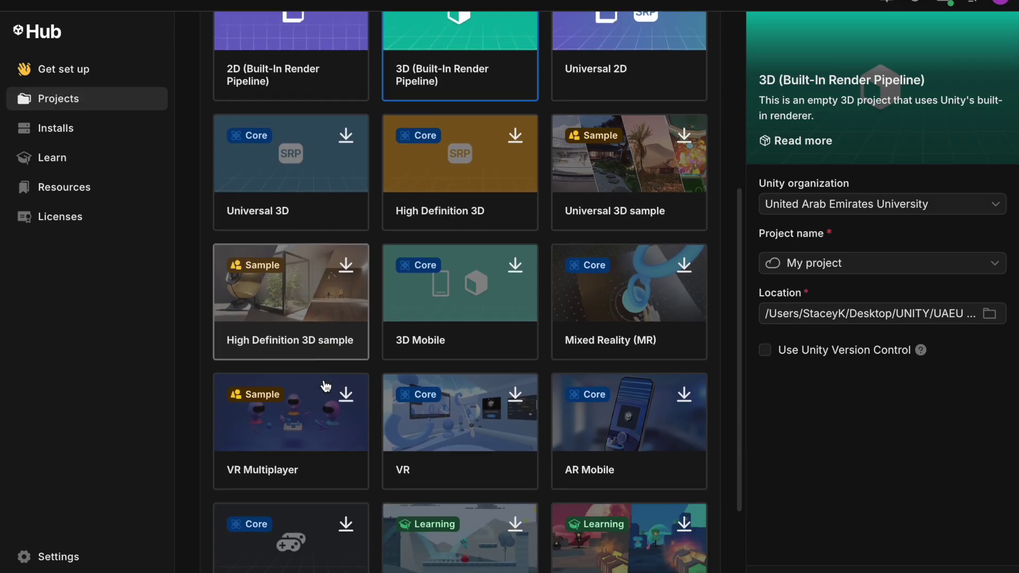
pyautogui.scroll(-2, 326, 386)
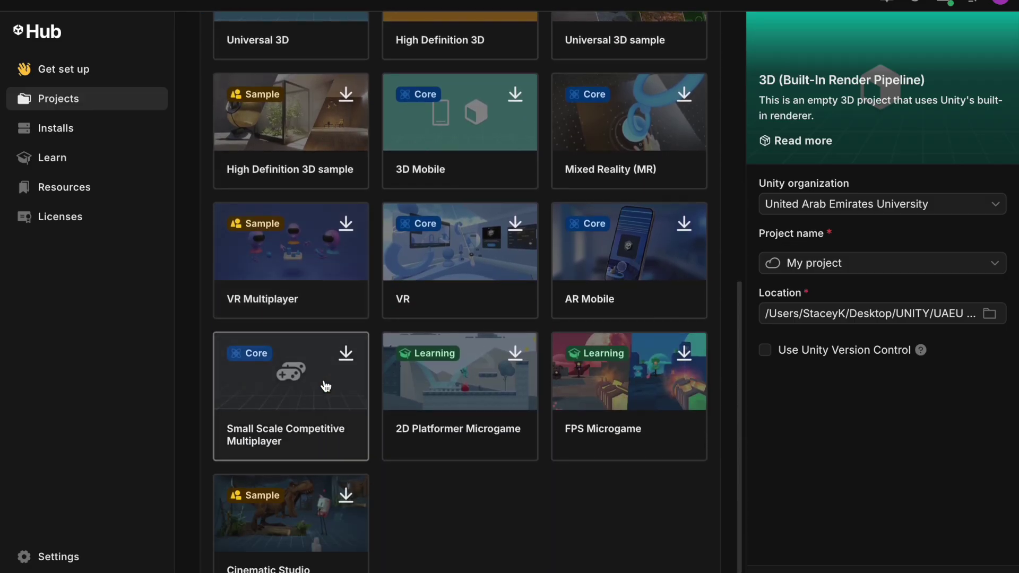
pyautogui.scroll(1, 326, 386)
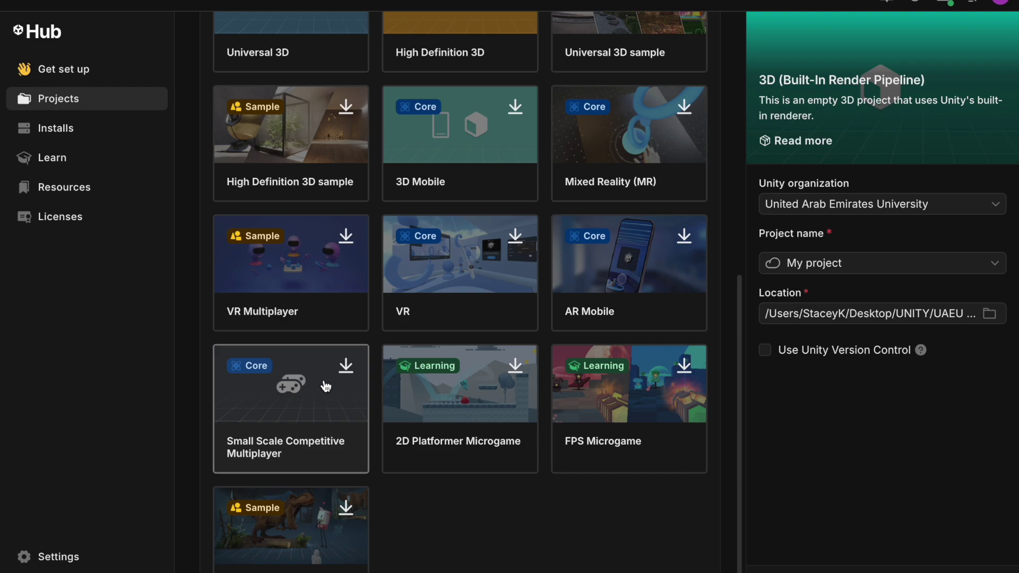
pyautogui.scroll(5, 326, 386)
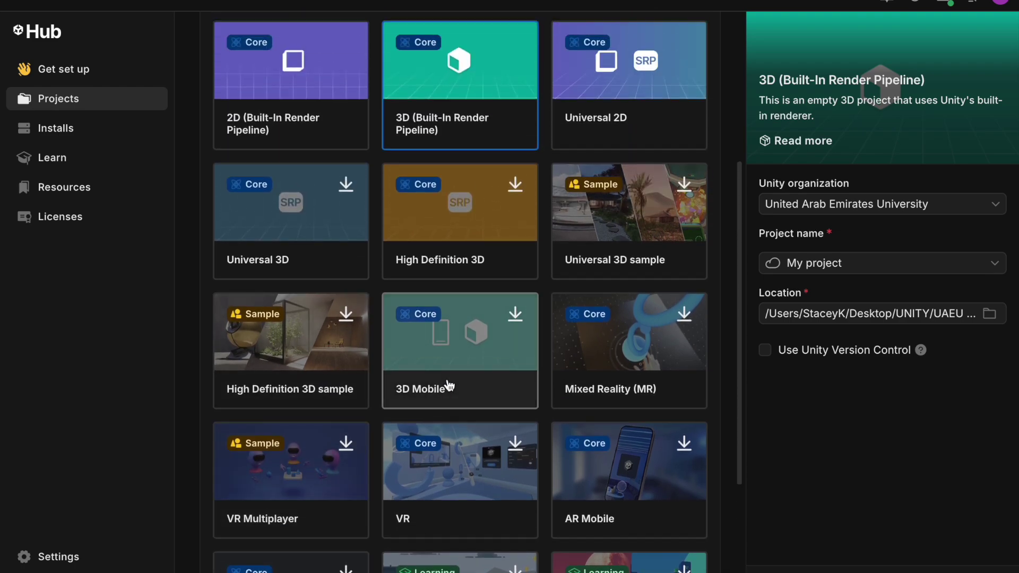
pyautogui.scroll(2, 584, 326)
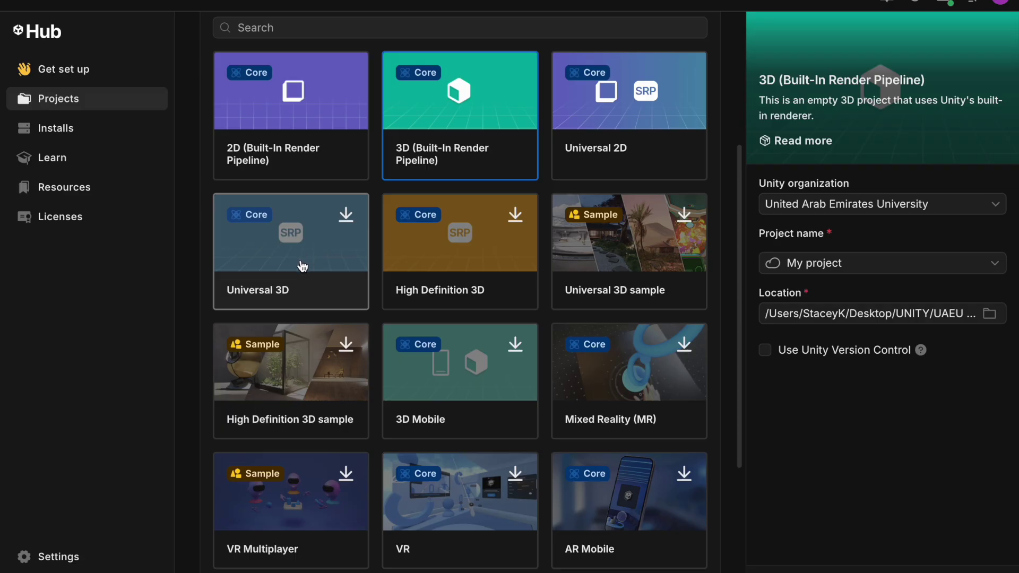
pyautogui.scroll(1, 619, 269)
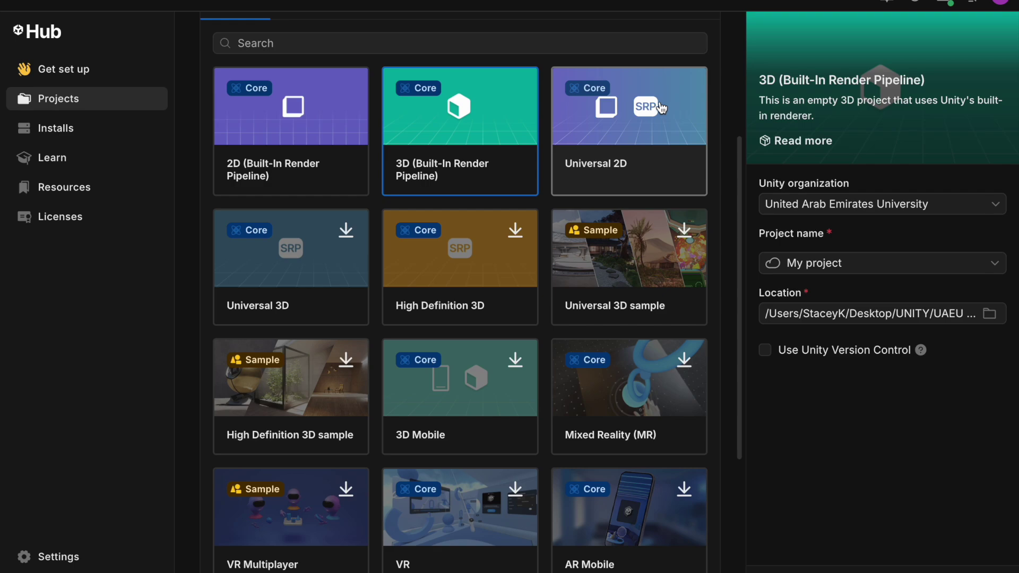
# Choose the Universal 2D template and check the available Unity organizations, leaving United Arab Emirates University selected.
pyautogui.click(631, 153)
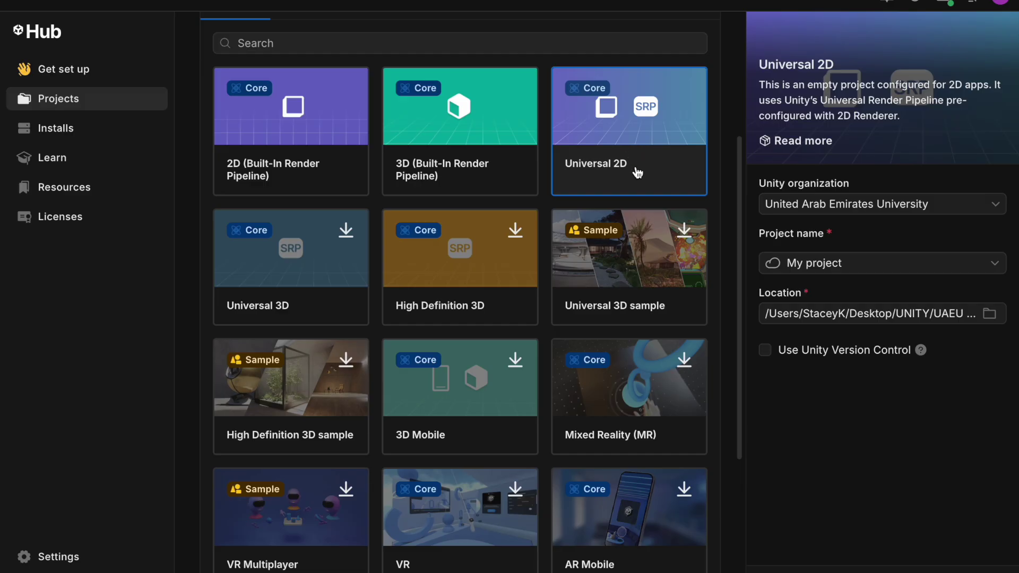
pyautogui.scroll(3, 636, 172)
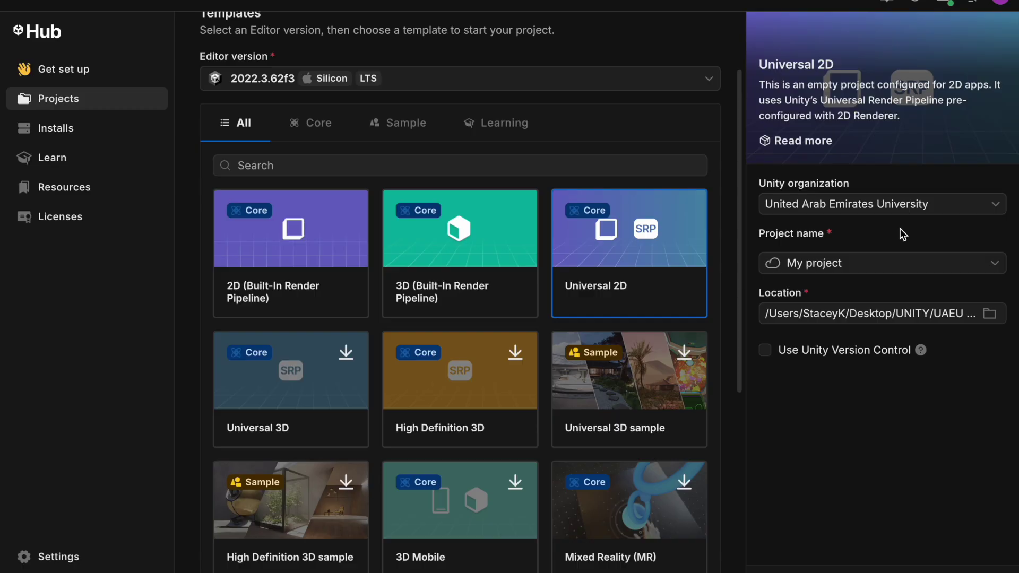
pyautogui.click(935, 210)
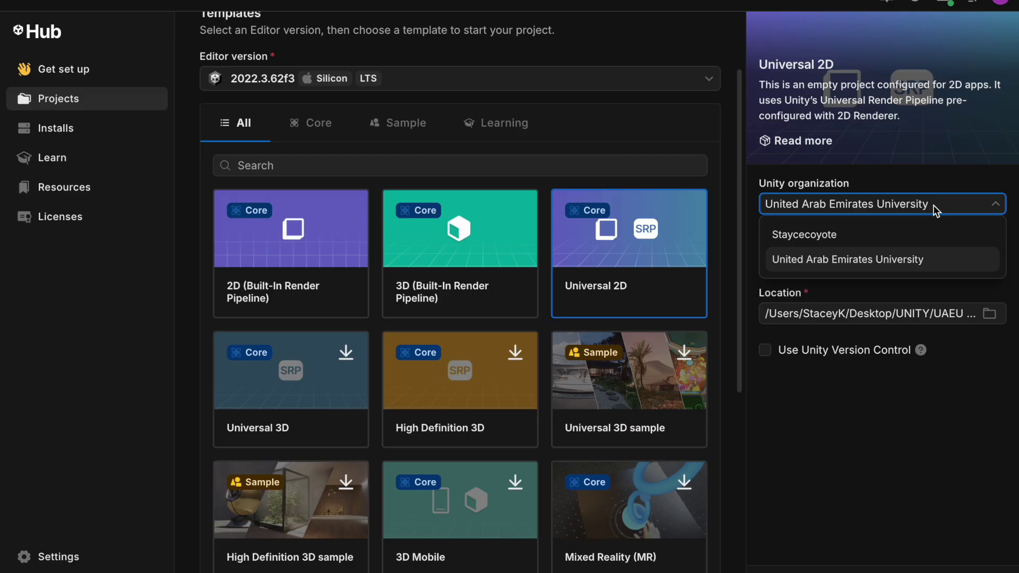
pyautogui.click(933, 205)
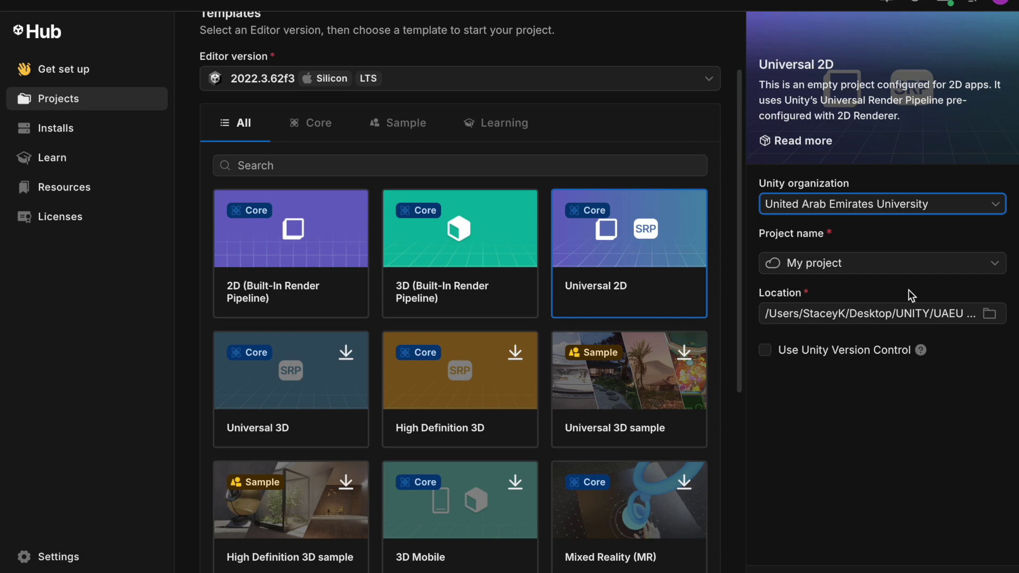
# Name the new project 2D Game Spring 2026 and create it.
pyautogui.click(844, 269)
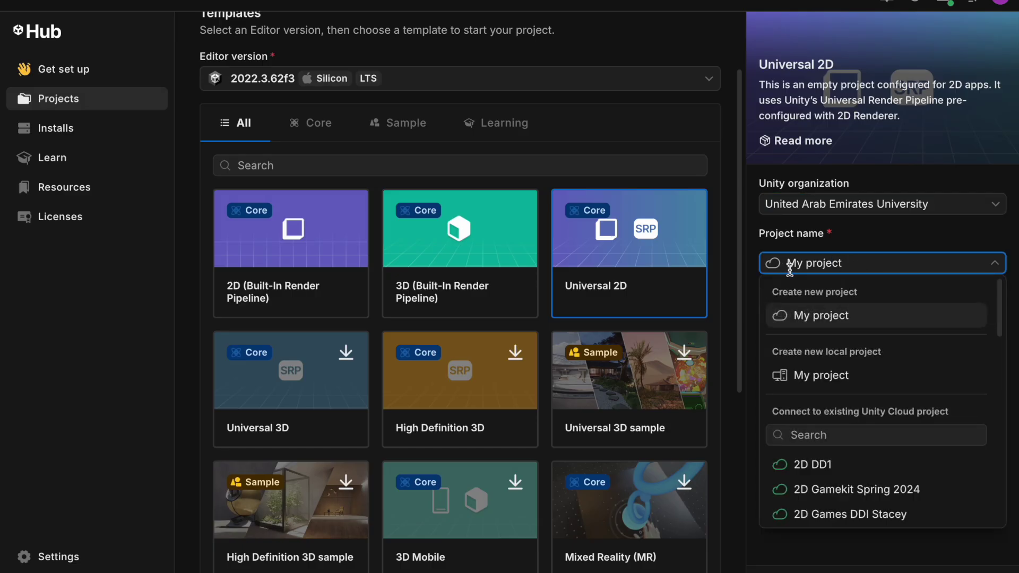
pyautogui.press('BackSpace')
pyautogui.press('BackSpace')
pyautogui.press('BackSpace')
pyautogui.press('BackSpace')
pyautogui.press('BackSpace')
pyautogui.press('BackSpace')
pyautogui.press('BackSpace')
pyautogui.press('BackSpace')
pyautogui.press('BackSpace')
pyautogui.press('BackSpace')
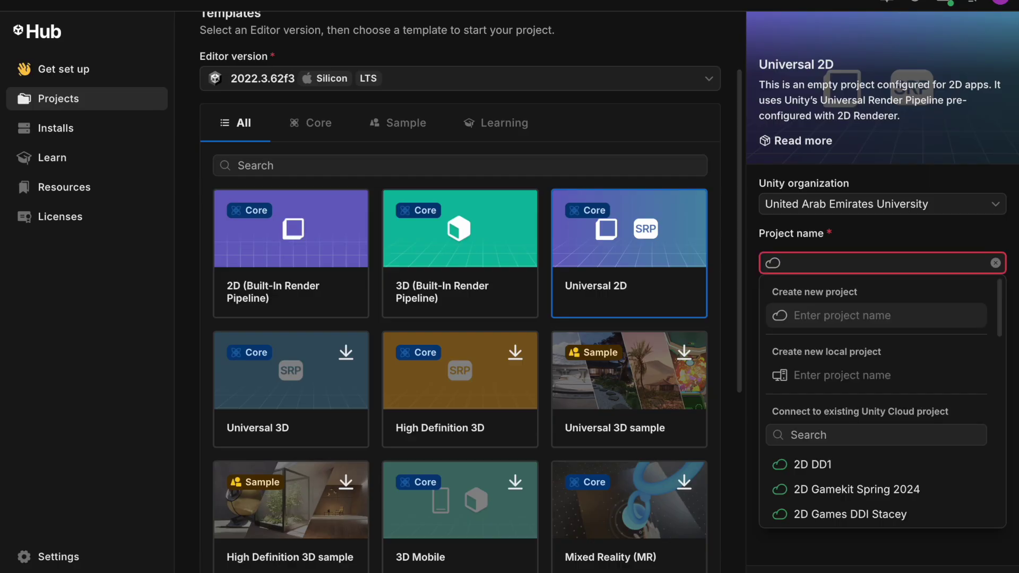
pyautogui.write('2D Game S')
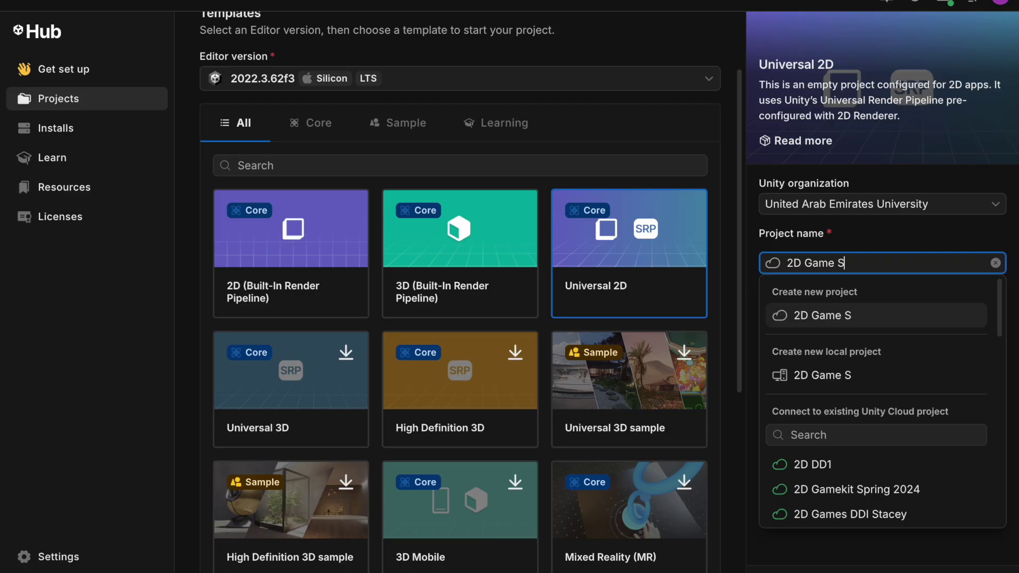
pyautogui.write('pring 2026')
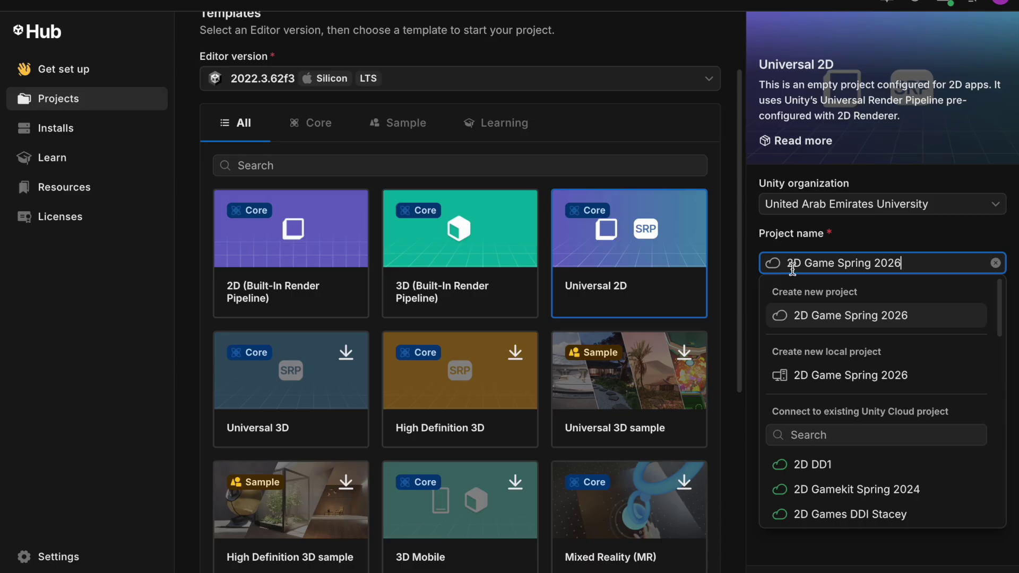
pyautogui.click(860, 552)
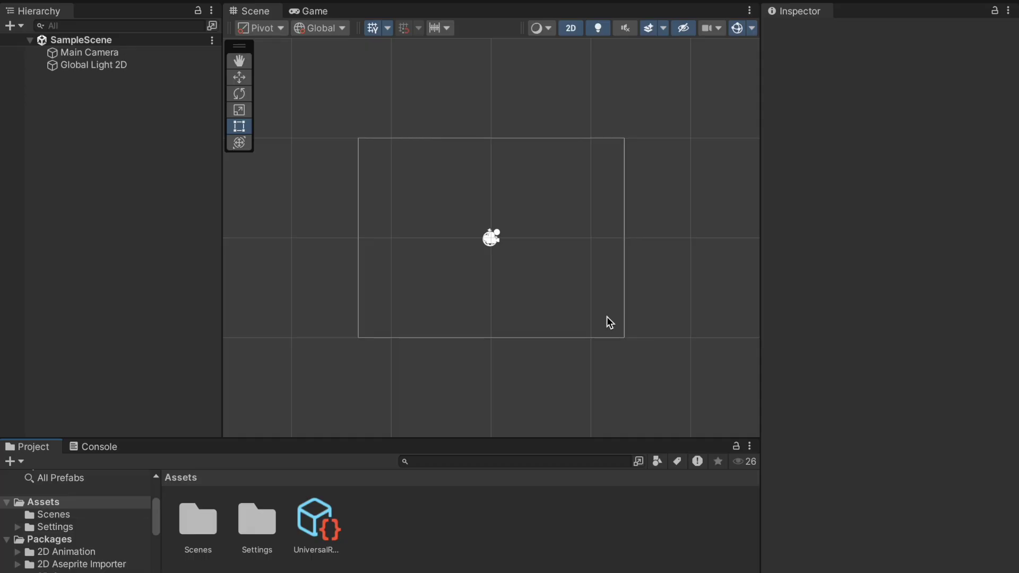
# Resize the layout with a narrower Inspector and Hierarchy and a slightly taller Project window, and activate the Rect tool.
pyautogui.click(760, 251)
pyautogui.moveTo(760, 251); pyautogui.dragTo(810, 261)
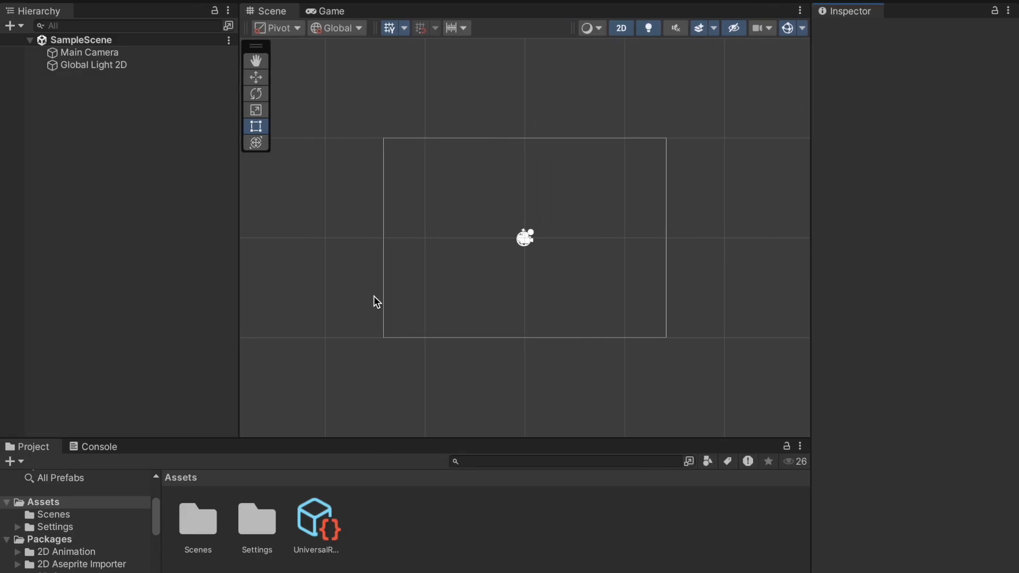
pyautogui.moveTo(237, 289); pyautogui.dragTo(194, 293)
pyautogui.moveTo(311, 438); pyautogui.dragTo(301, 413)
pyautogui.scroll(-2, 354, 317)
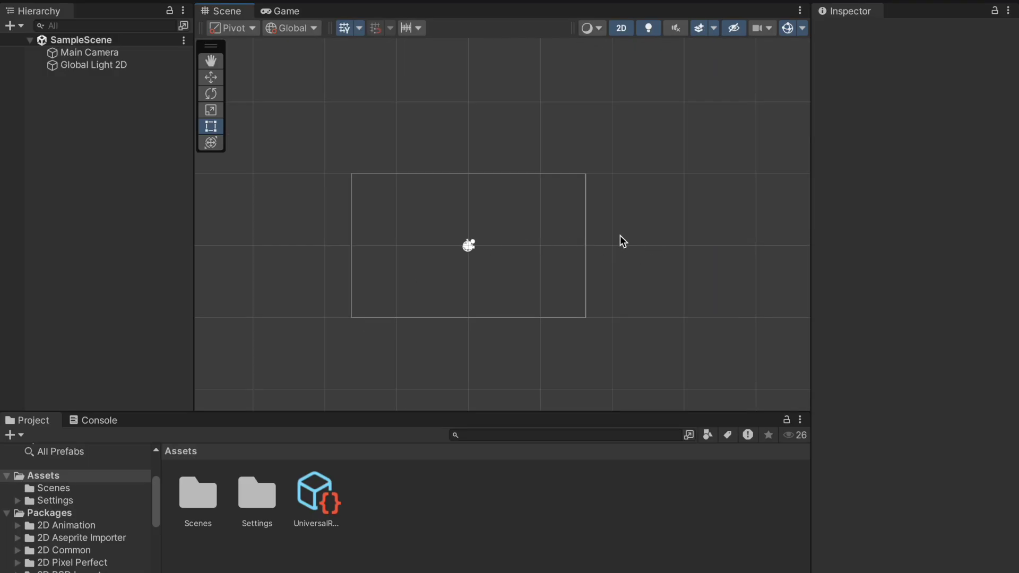
pyautogui.moveTo(384, 305); pyautogui.dragTo(408, 304, button='middle')
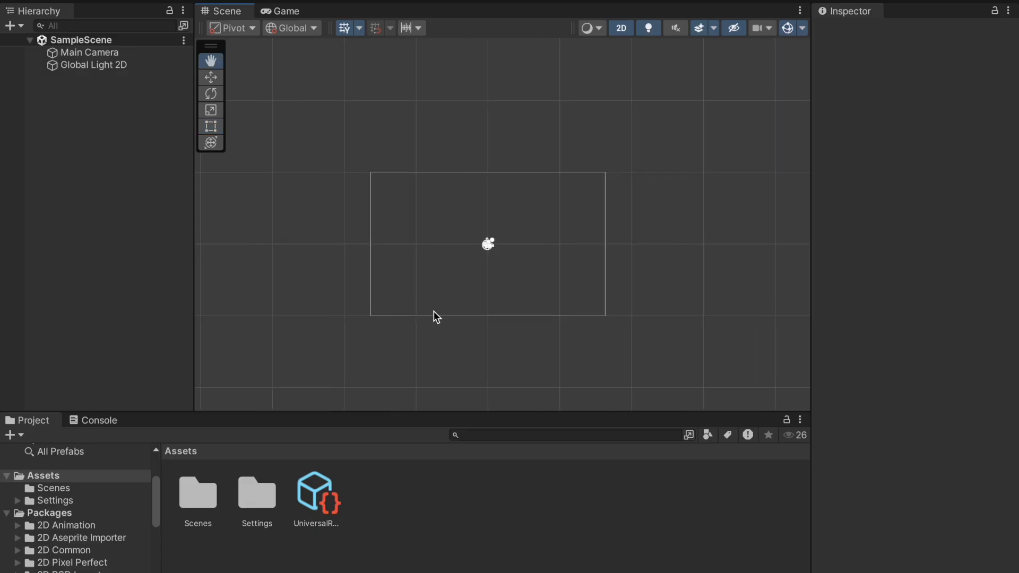
pyautogui.press('t')
# Widen the Inspector and review the properties of the Main Camera and the Global Light 2D.
pyautogui.click(91, 54)
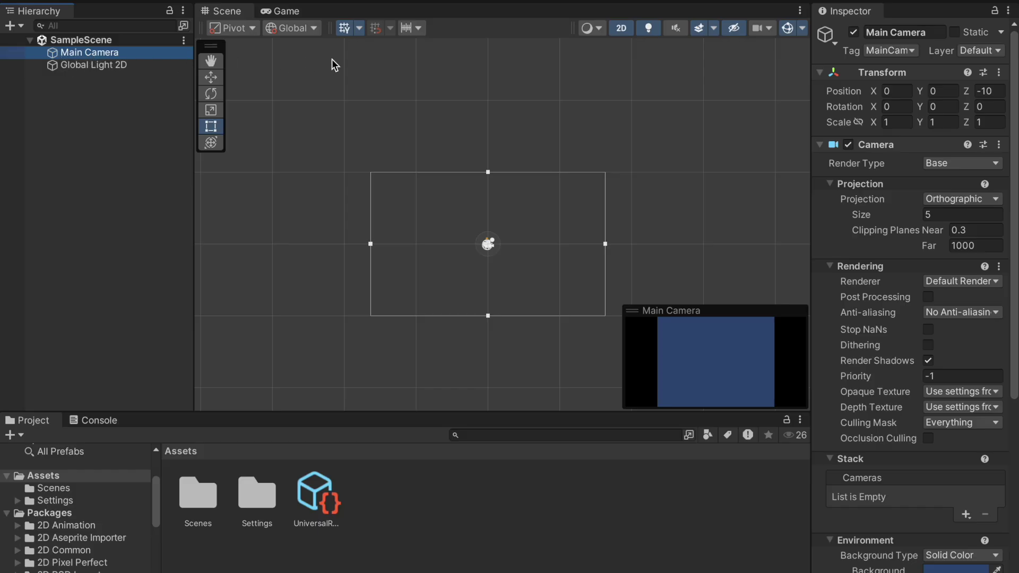
pyautogui.moveTo(811, 89); pyautogui.dragTo(769, 102)
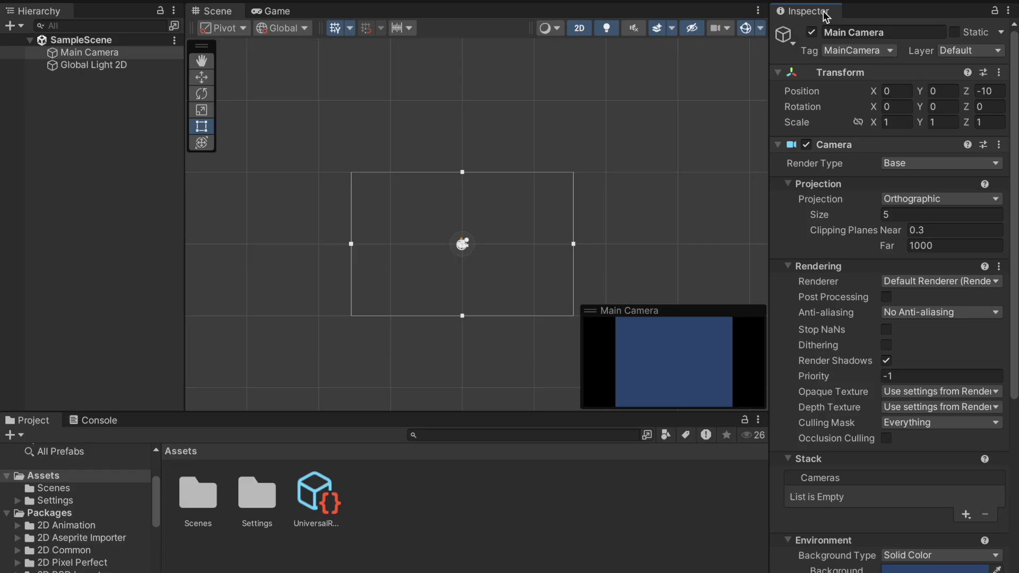
pyautogui.click(80, 66)
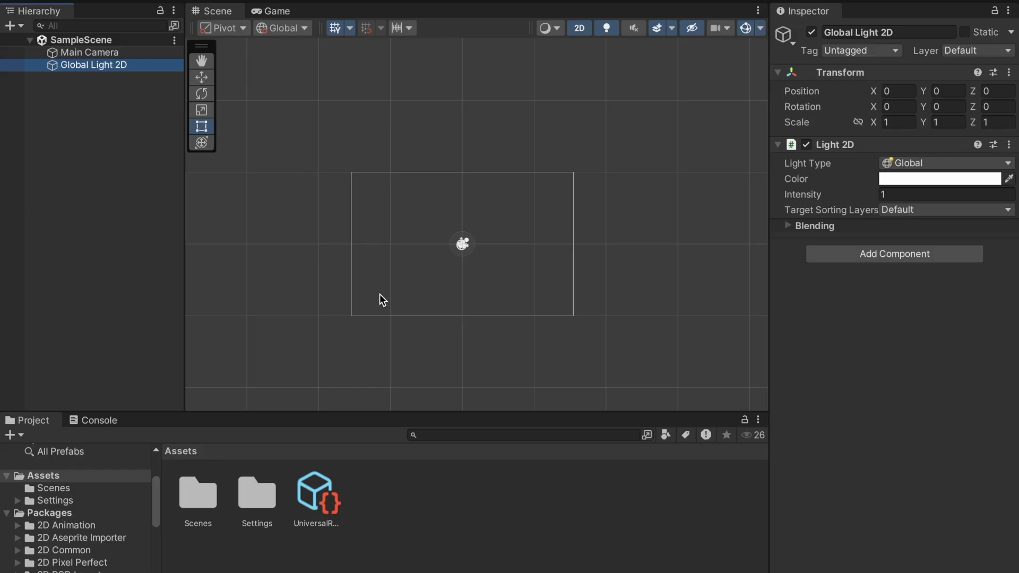
# Set the Main Camera's orthographic size to 7.25 and check the camera's output in the Game view.
pyautogui.click(107, 54)
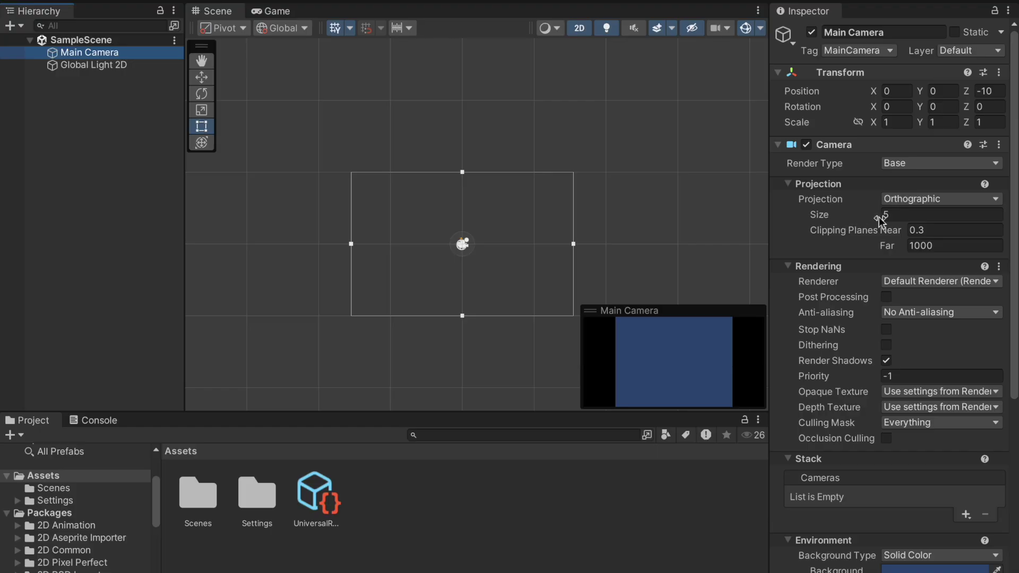
pyautogui.moveTo(879, 219); pyautogui.dragTo(930, 210)
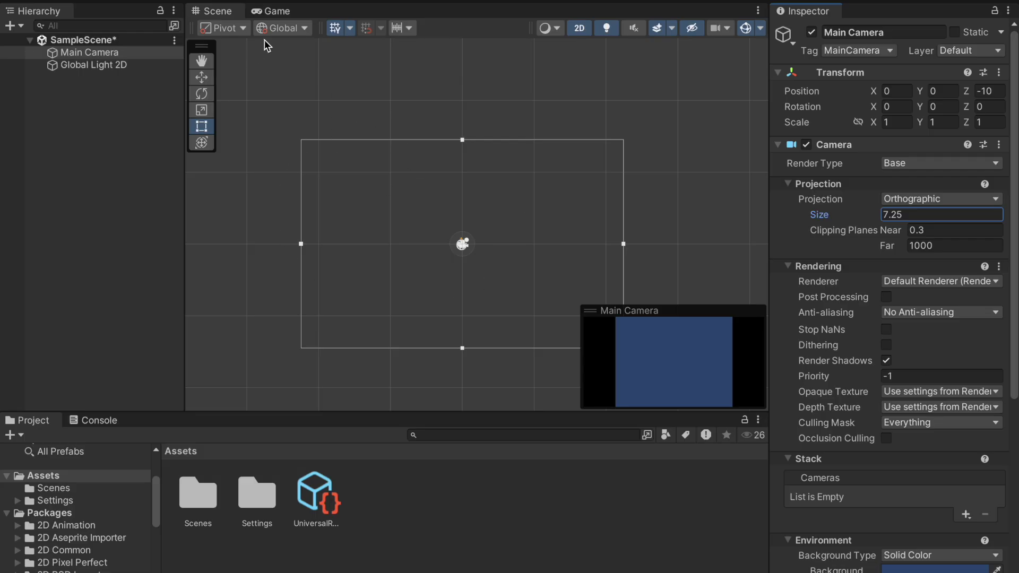
pyautogui.click(277, 11)
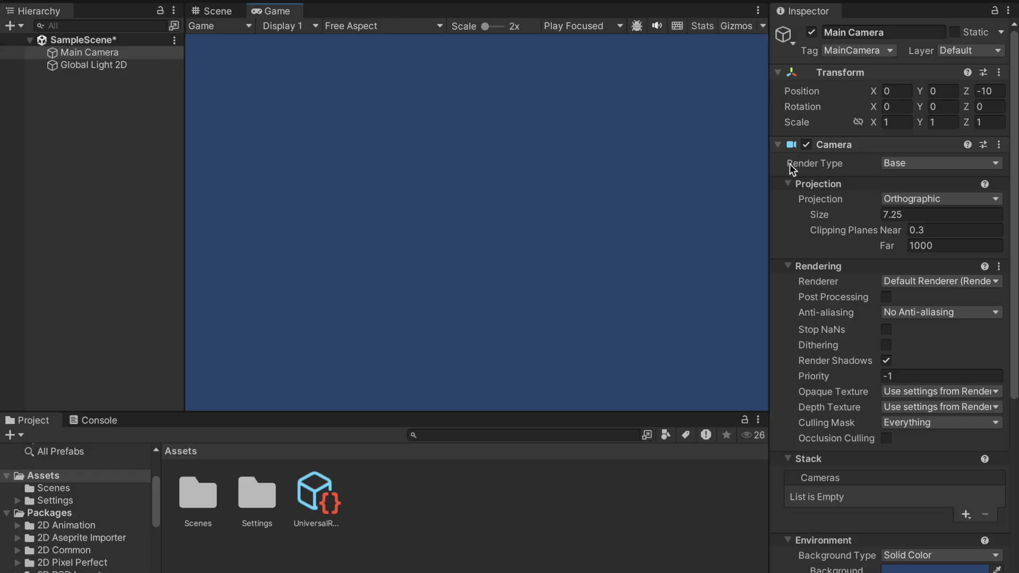
pyautogui.scroll(-4, 826, 280)
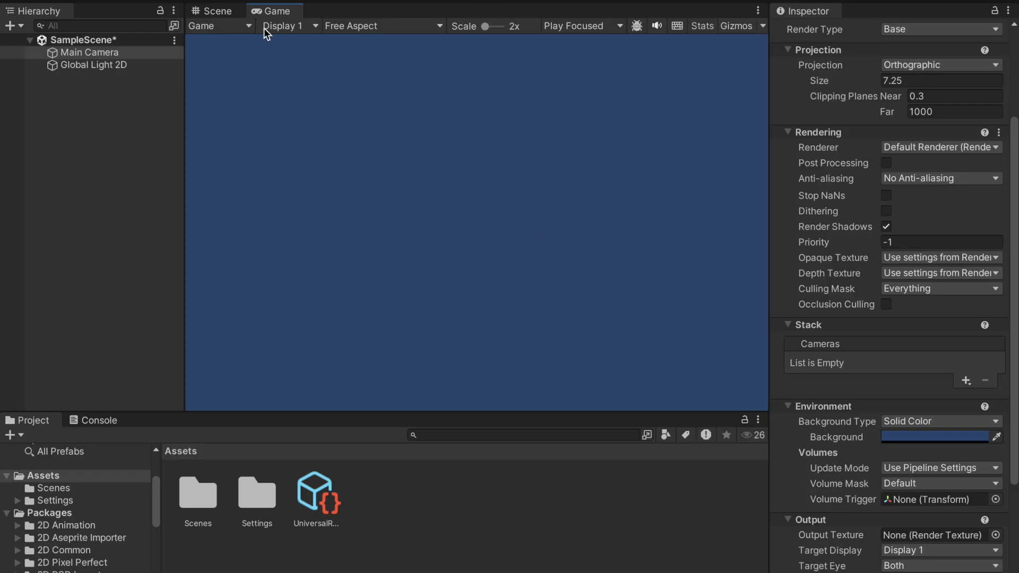
pyautogui.click(215, 16)
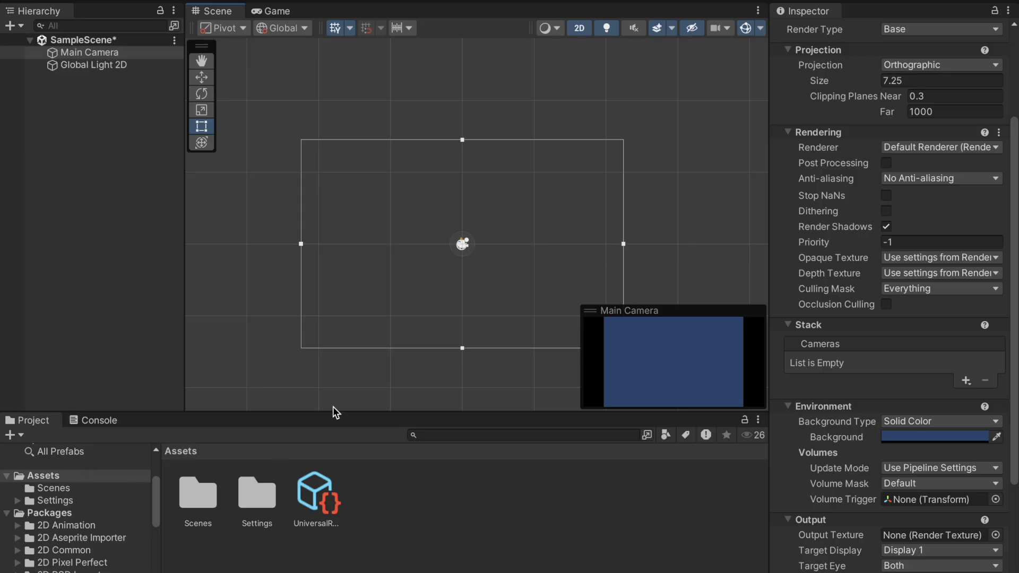
# Enlarge the Project window and look through the Packages, Assets and Scenes folders.
pyautogui.moveTo(333, 411); pyautogui.dragTo(327, 291)
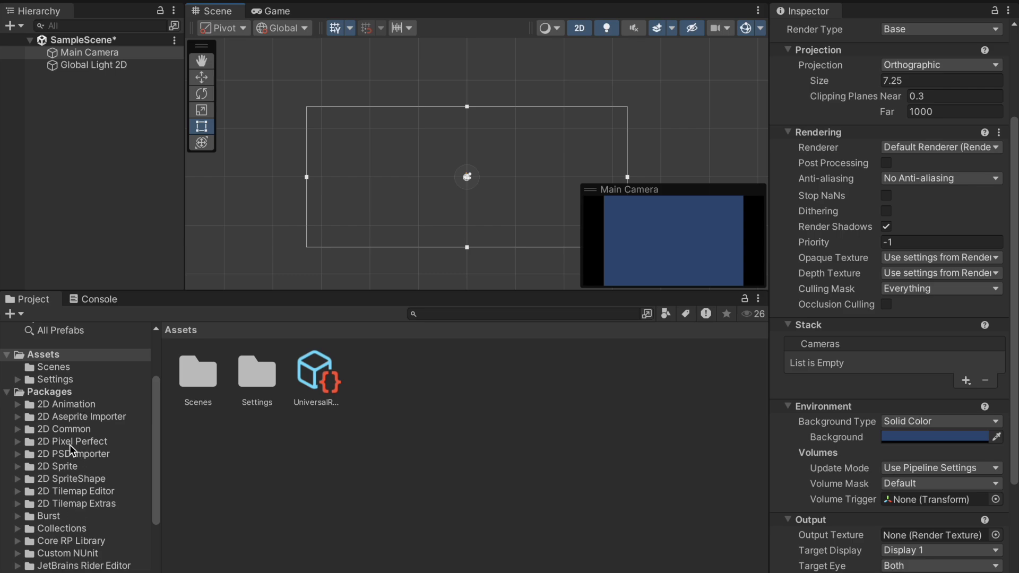
pyautogui.scroll(-4, 70, 447)
pyautogui.scroll(7, 69, 445)
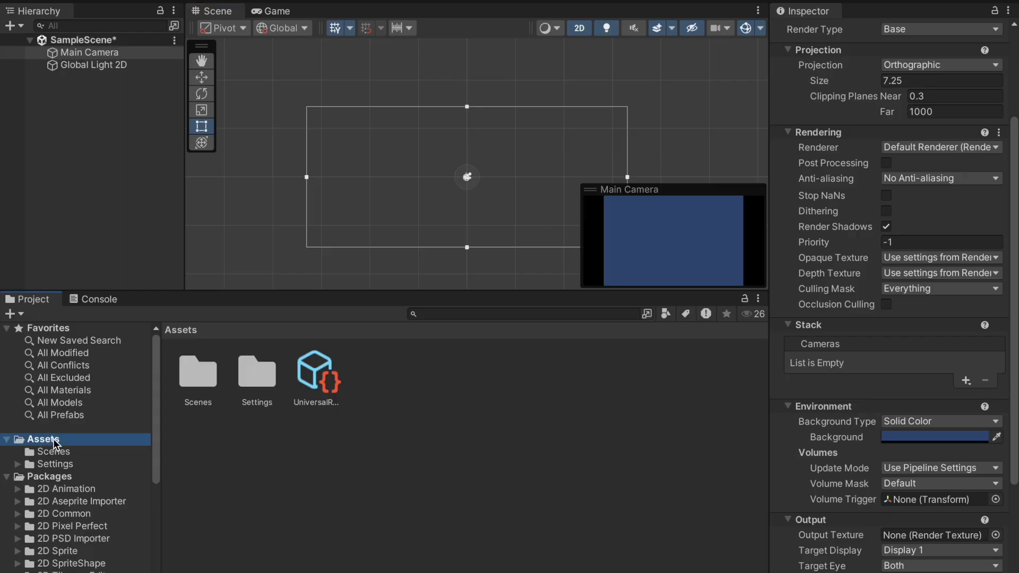
pyautogui.click(57, 453)
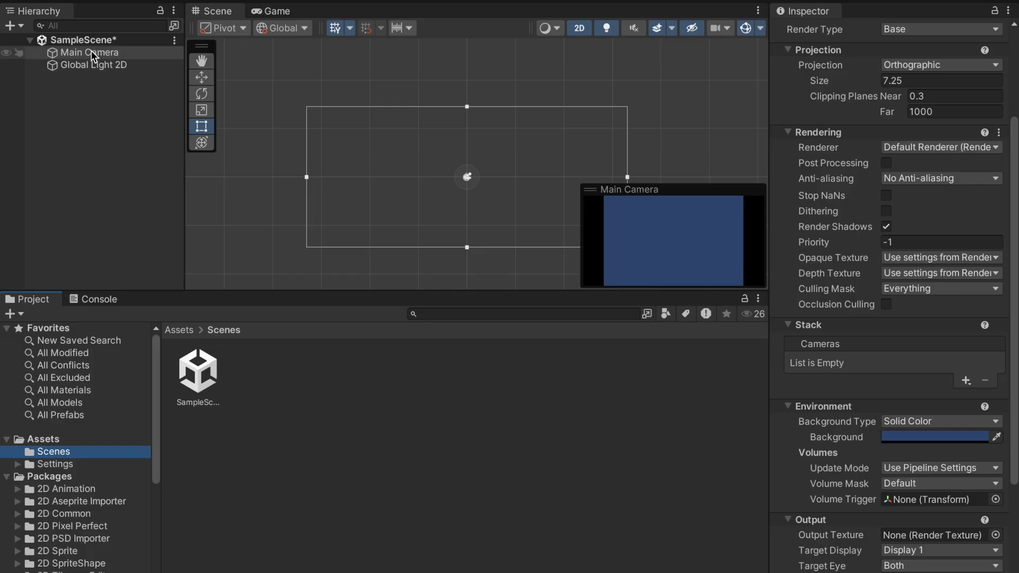
pyautogui.click(45, 441)
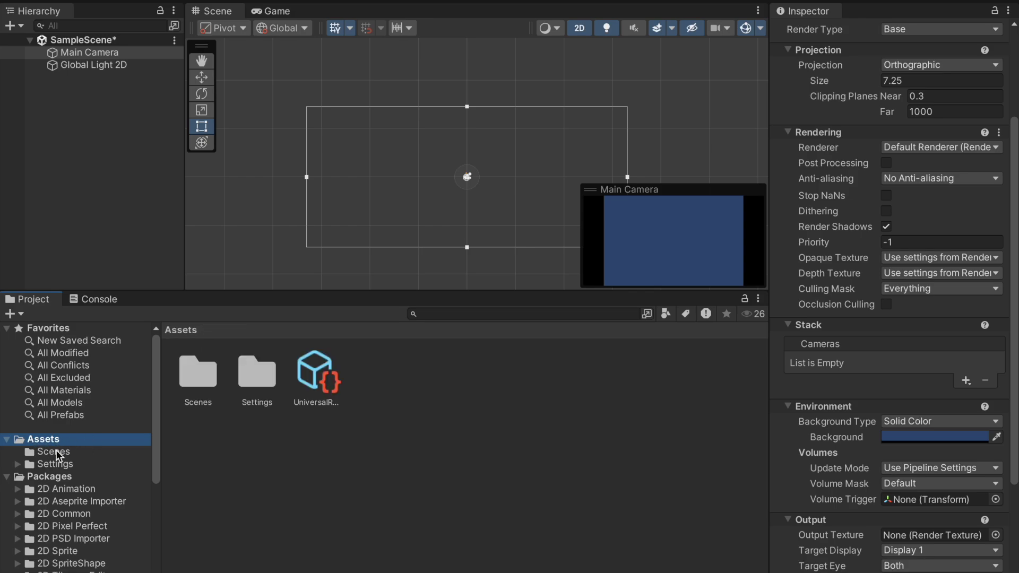
# Rename the SampleScene asset in the Scenes folder as 2D Game.
pyautogui.click(56, 451)
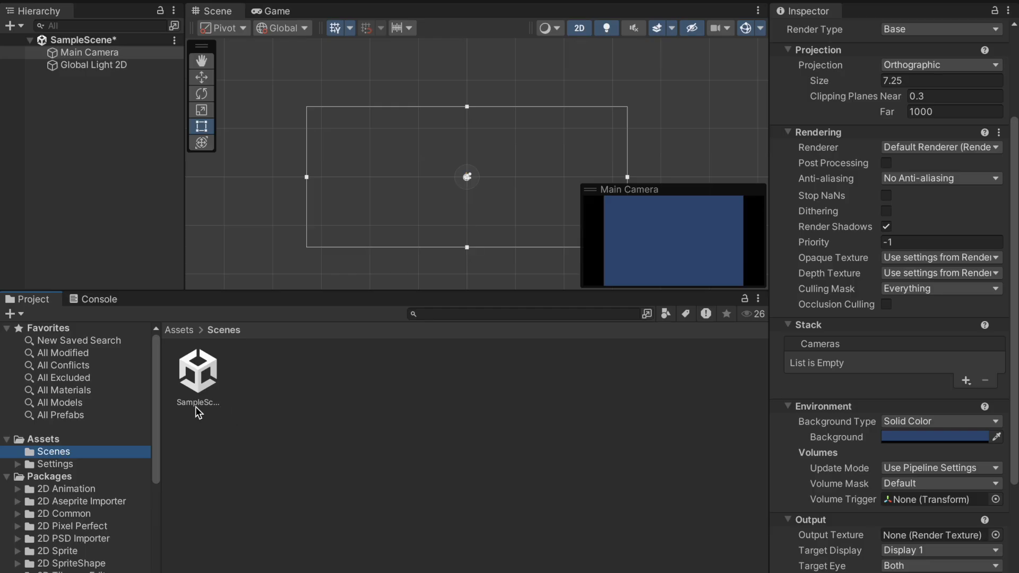
pyautogui.click(195, 407)
pyautogui.click(197, 403)
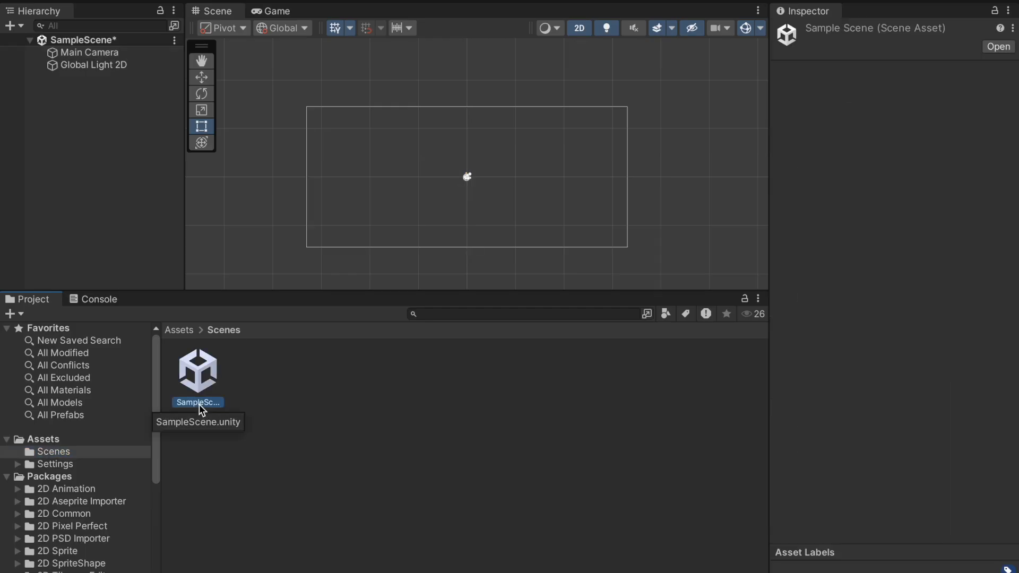
pyautogui.click(199, 404)
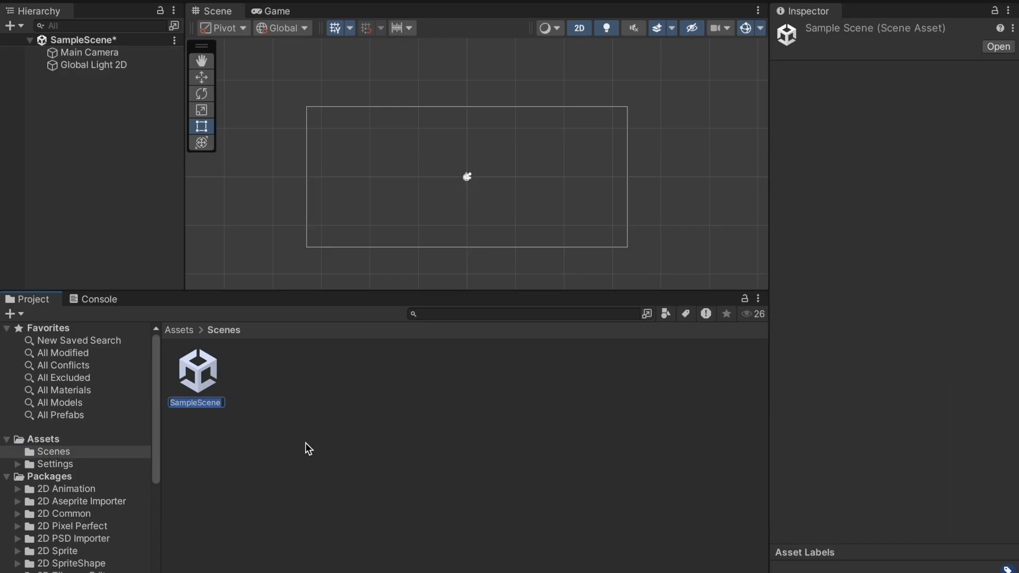
pyautogui.write('2D Game')
pyautogui.press('Return')
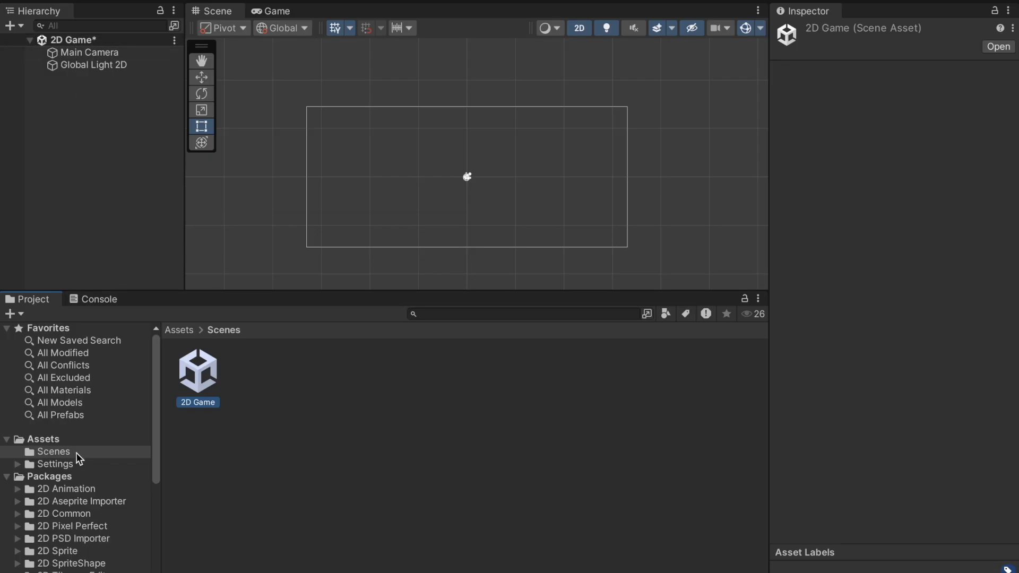
# Rename the Scenes folder inside Assets with the project owner's first name.
pyautogui.click(45, 441)
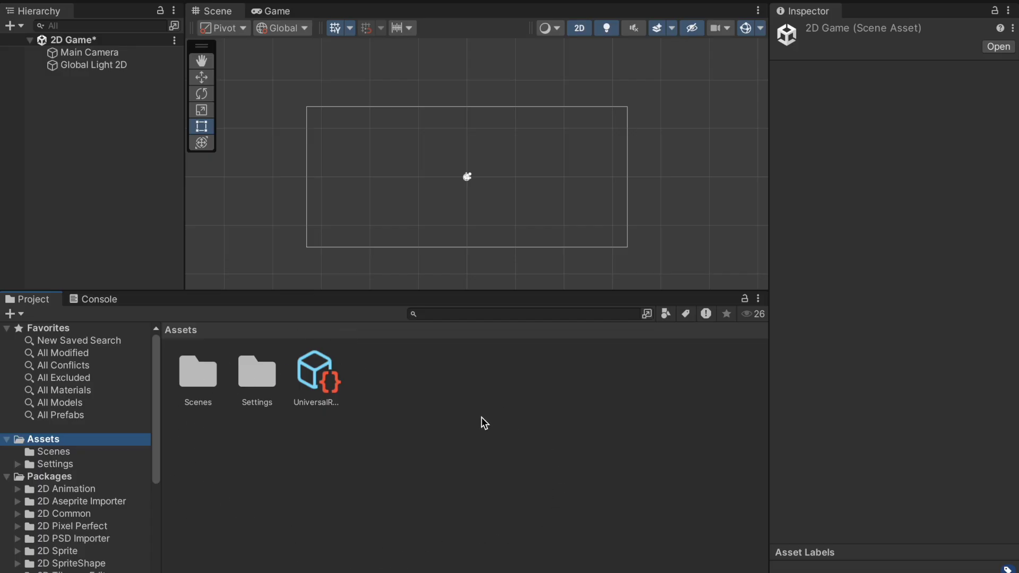
pyautogui.click(51, 454)
pyautogui.click(49, 466)
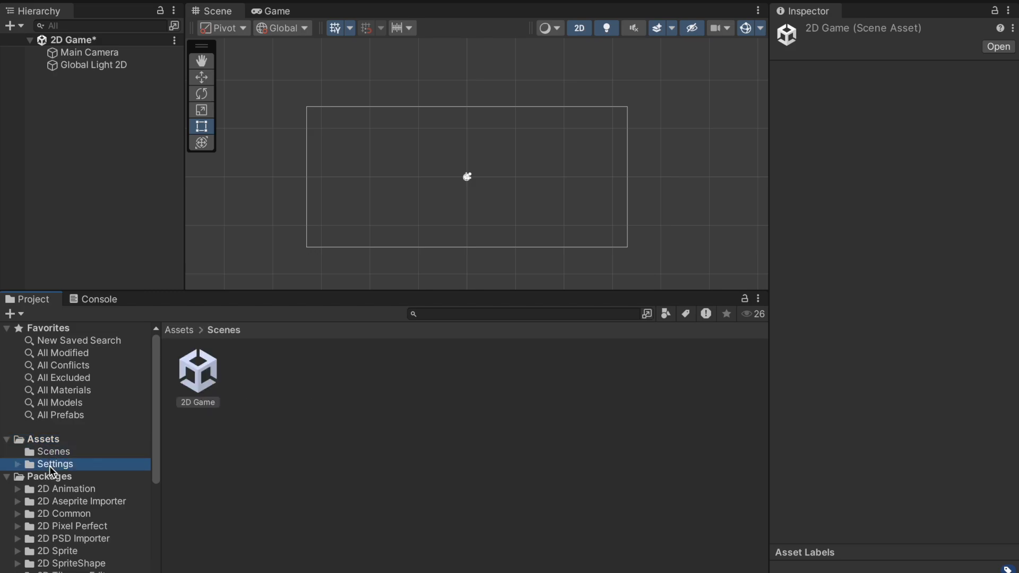
pyautogui.click(51, 438)
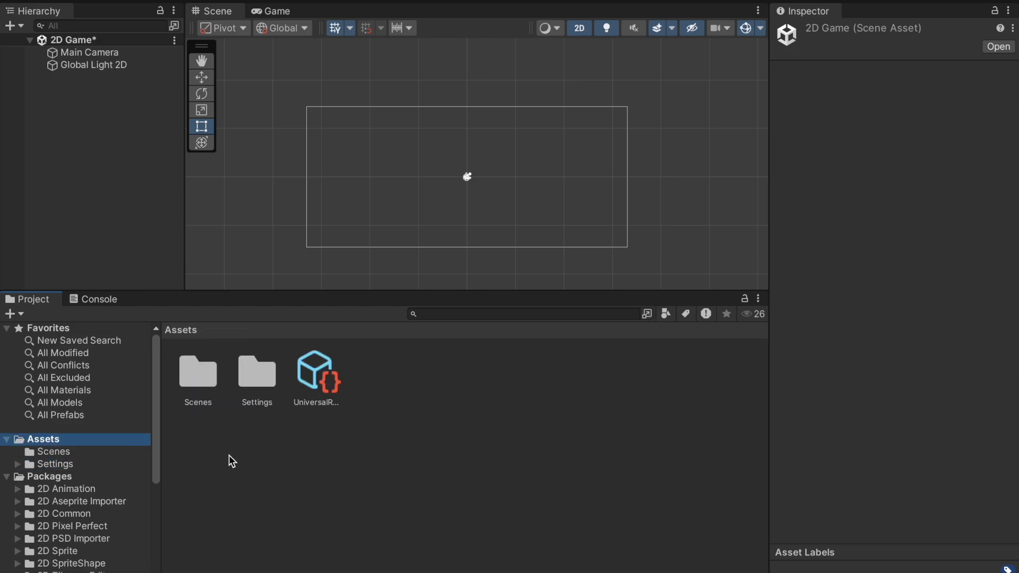
pyautogui.click(196, 405)
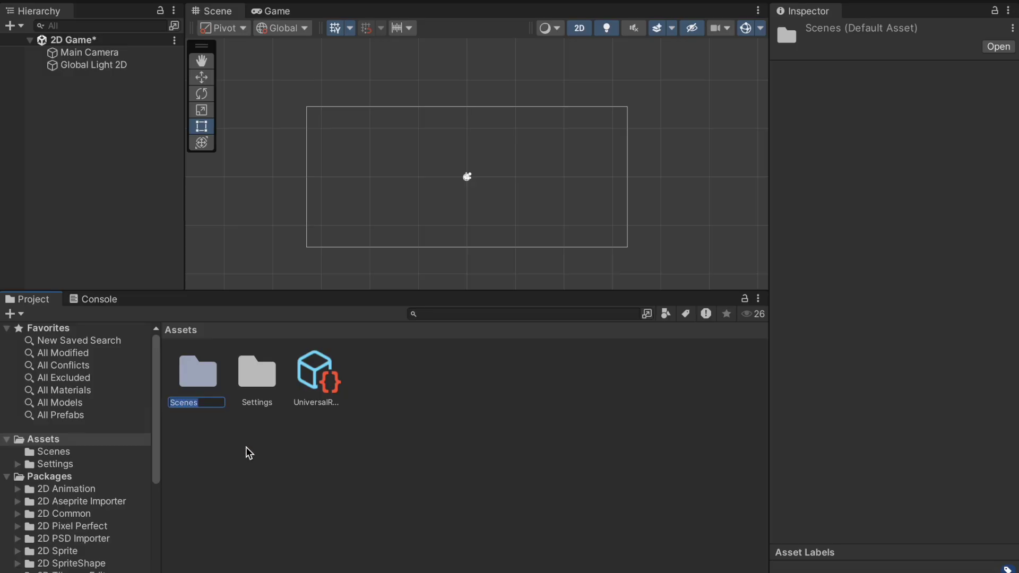
pyautogui.write('Stacey')
pyautogui.press('Return')
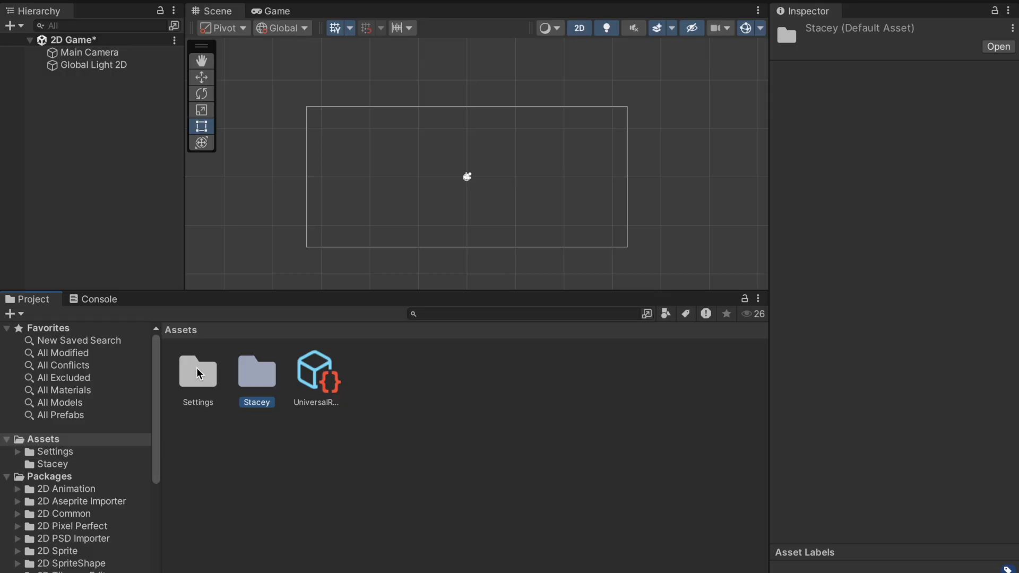
# Create a subfolder inside the owner's folder in Assets, named with the owner's first name in possessive form followed by "Scenes".
pyautogui.doubleClick(260, 384)
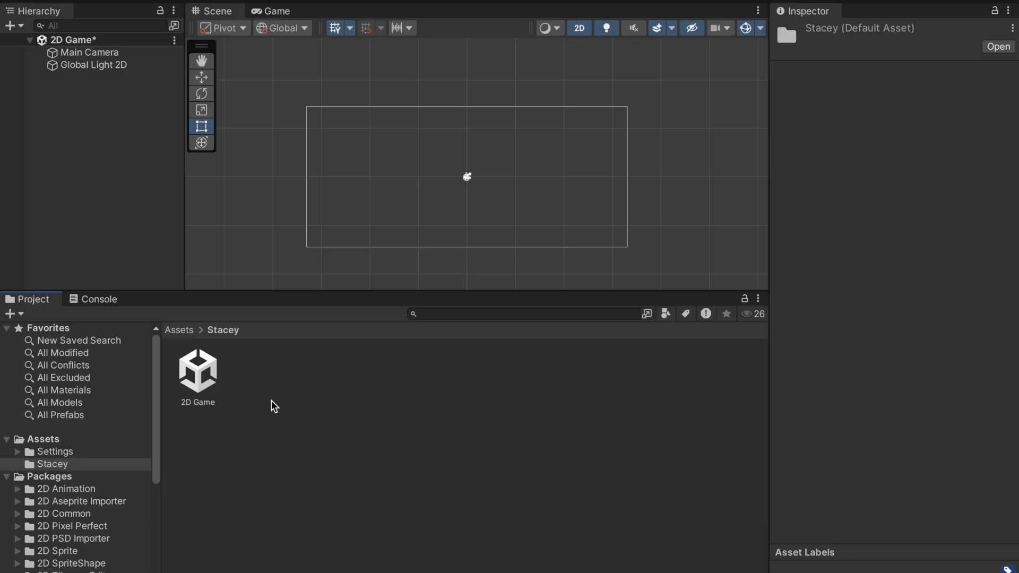
pyautogui.rightClick(286, 404)
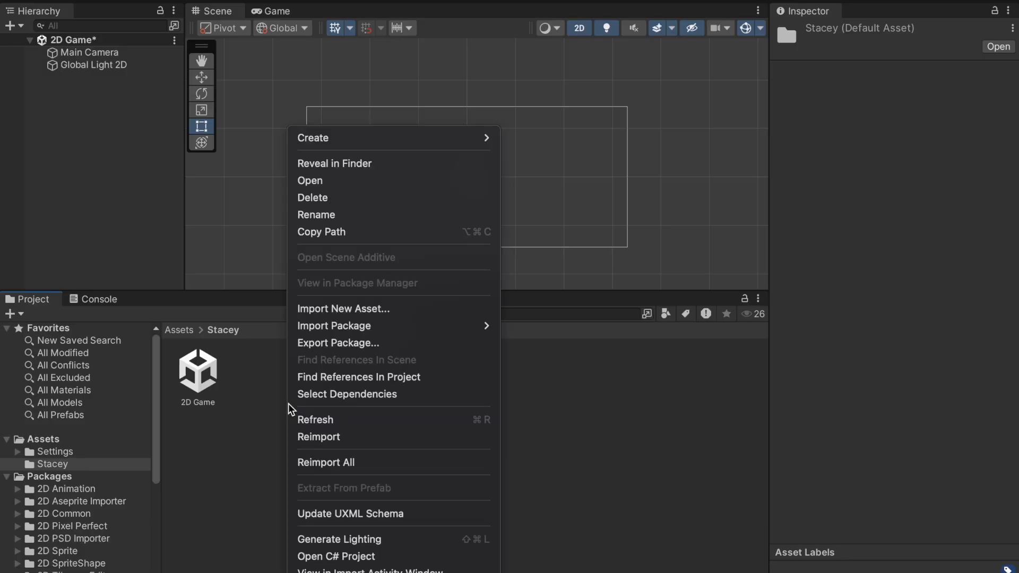
pyautogui.click(288, 295)
pyautogui.rightClick(286, 404)
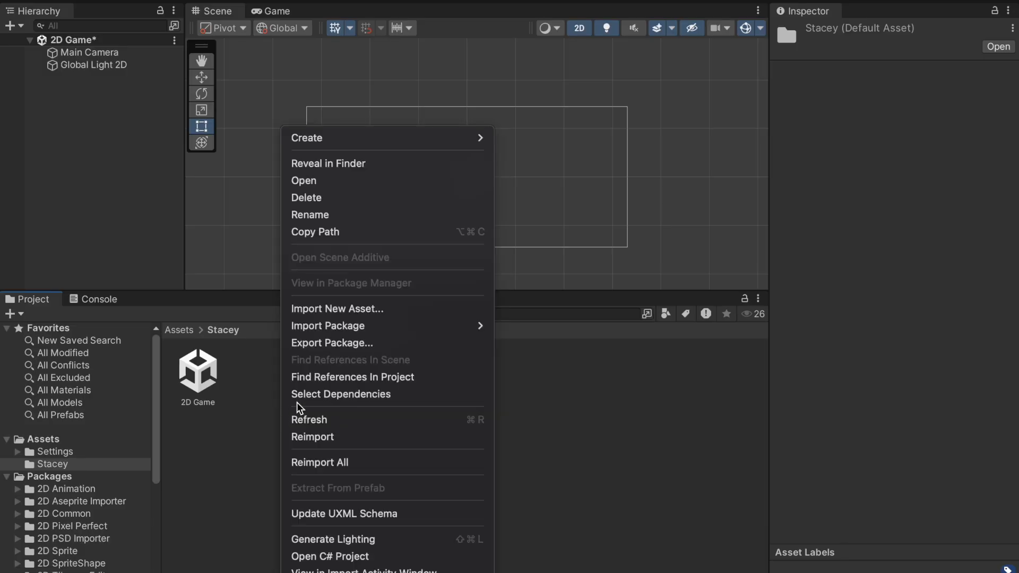
pyautogui.moveTo(355, 141)
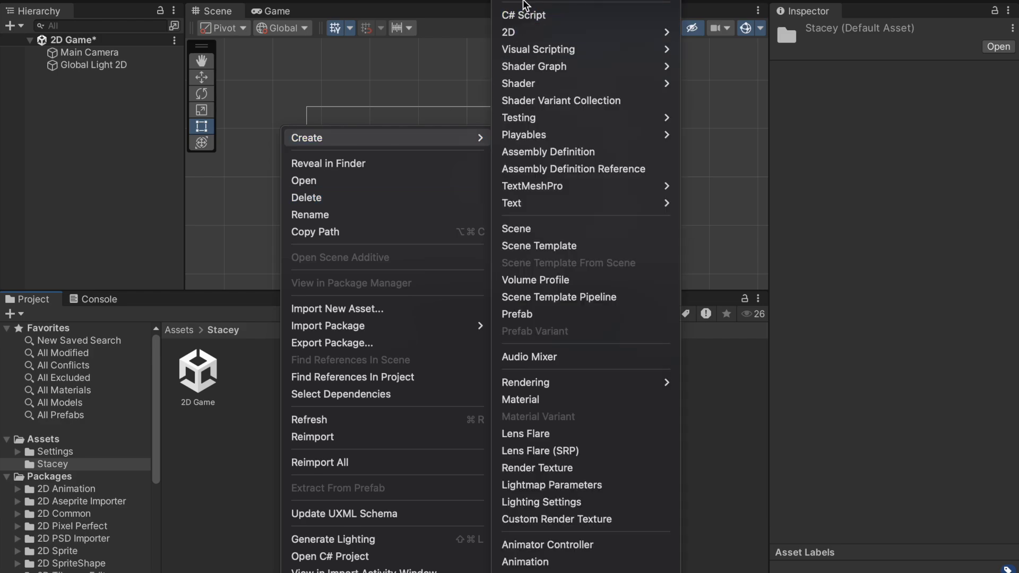
pyautogui.click(526, 7)
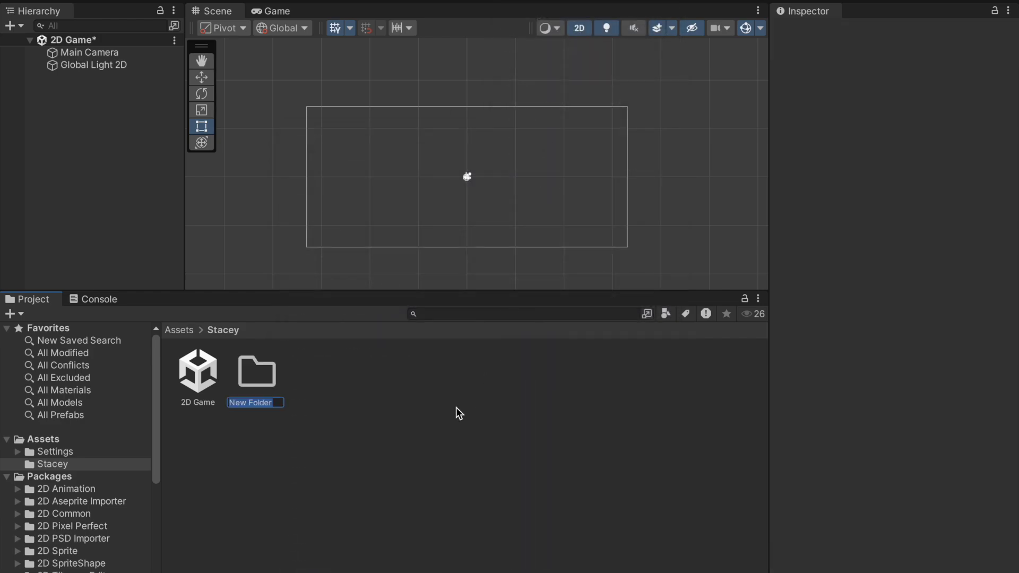
pyautogui.write("Stacey's Scenes")
pyautogui.press('Return')
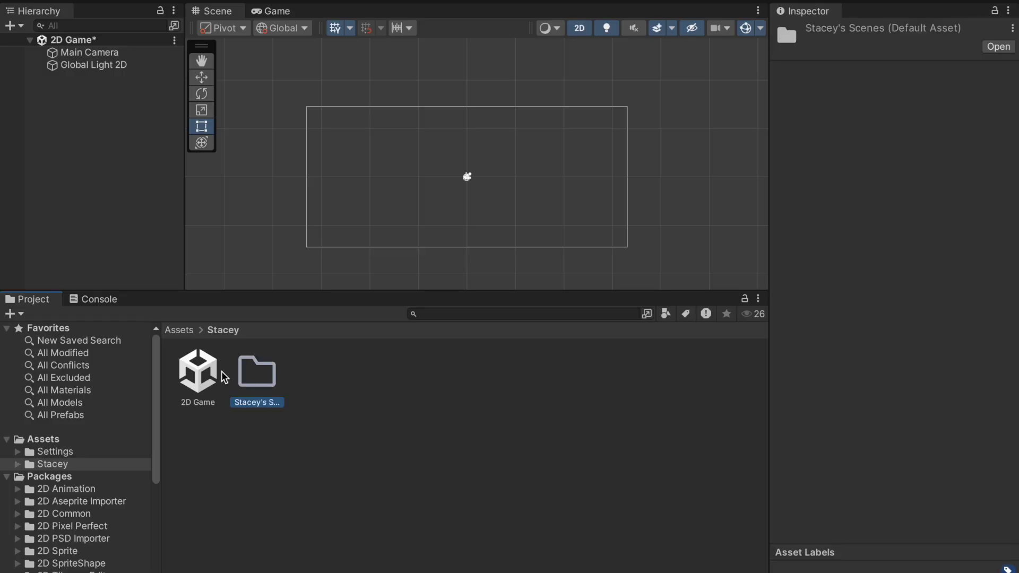
# Move the 2D Game scene asset into the new scenes subfolder and expand the owner's folder in the folder tree.
pyautogui.click(198, 373)
pyautogui.moveTo(198, 373); pyautogui.dragTo(256, 373)
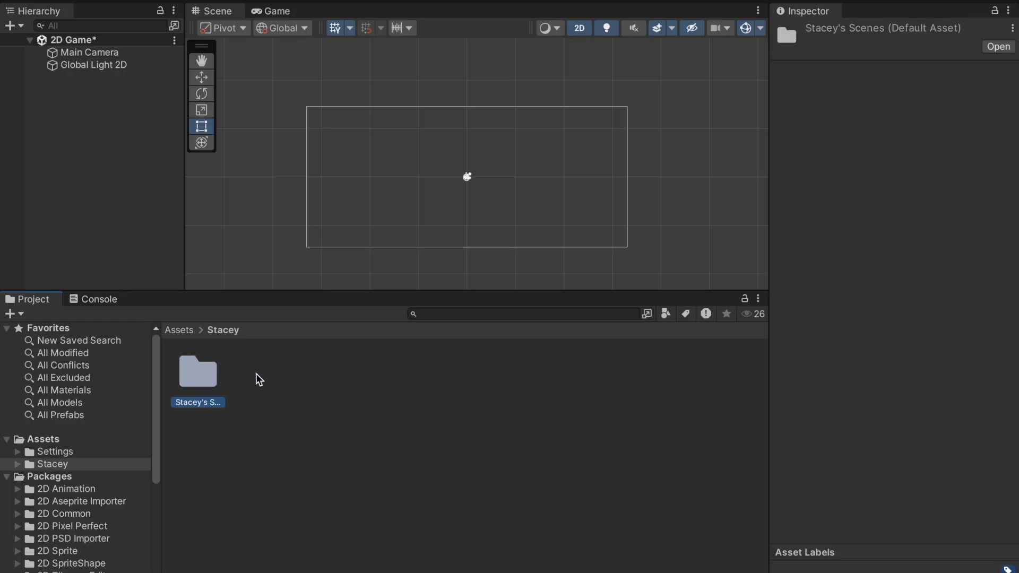
pyautogui.click(17, 465)
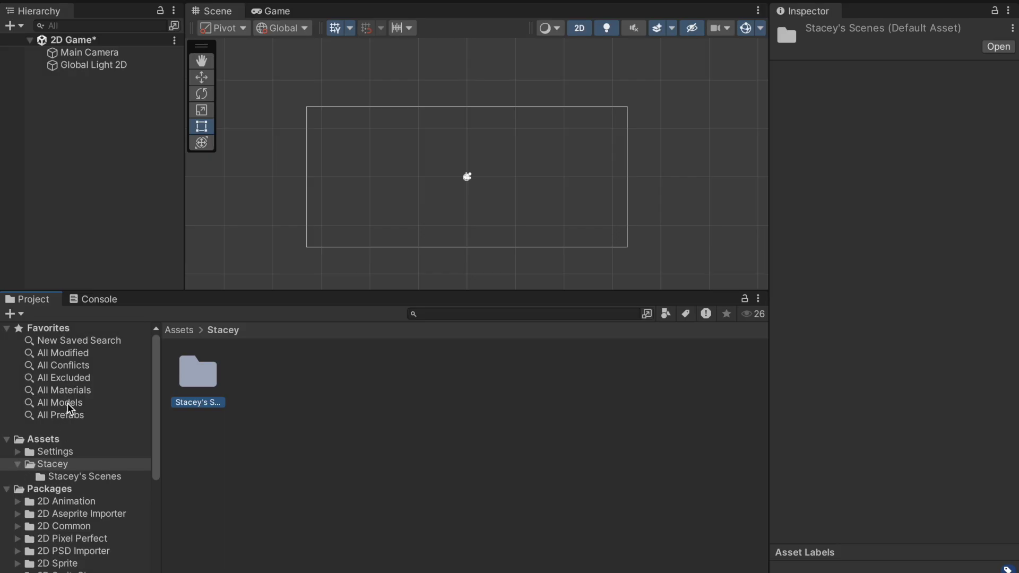
pyautogui.scroll(-1, 68, 409)
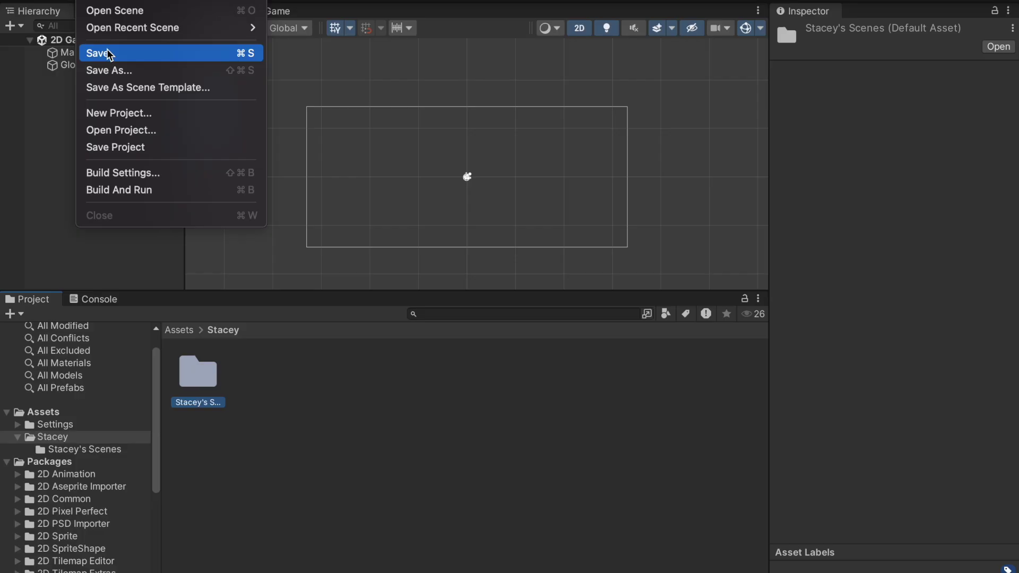
pyautogui.moveTo(128, 0)
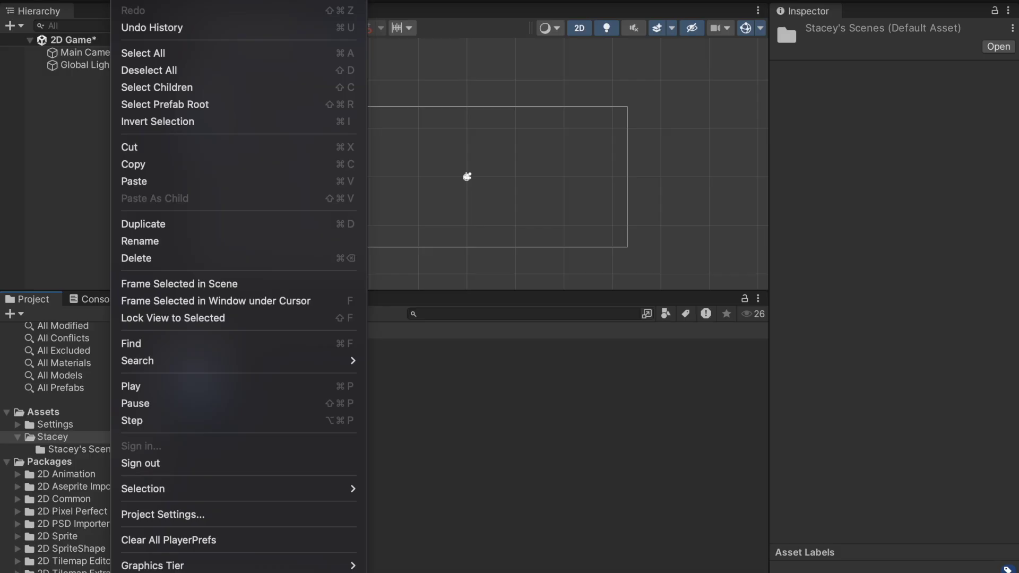
pyautogui.press('Right')
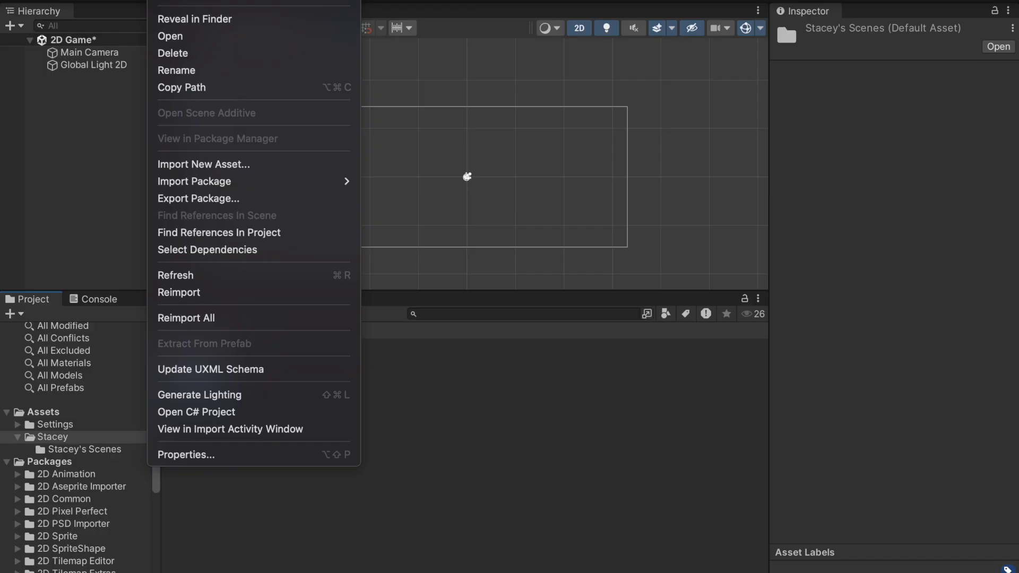
pyautogui.press('Right')
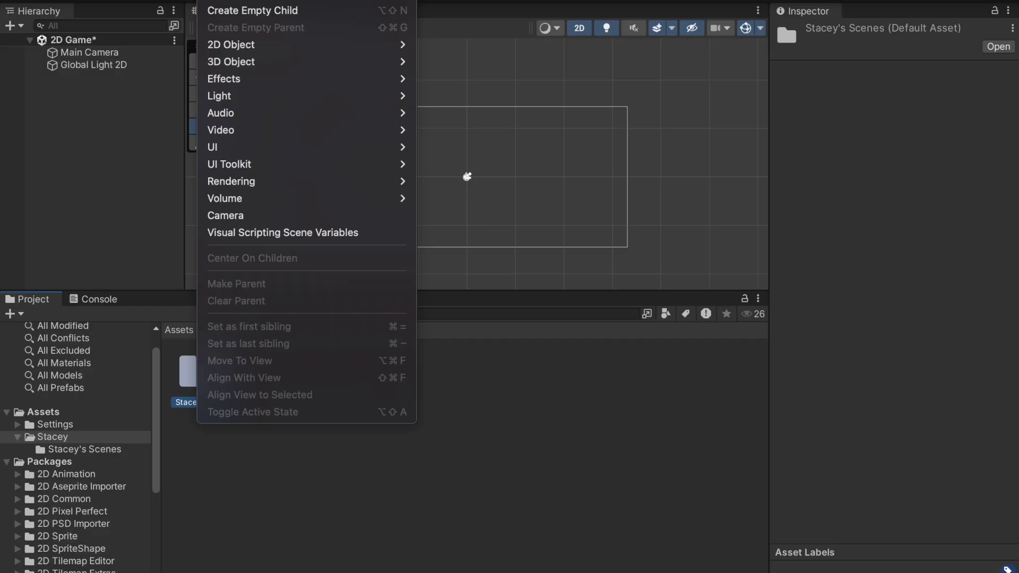
pyautogui.press('Right')
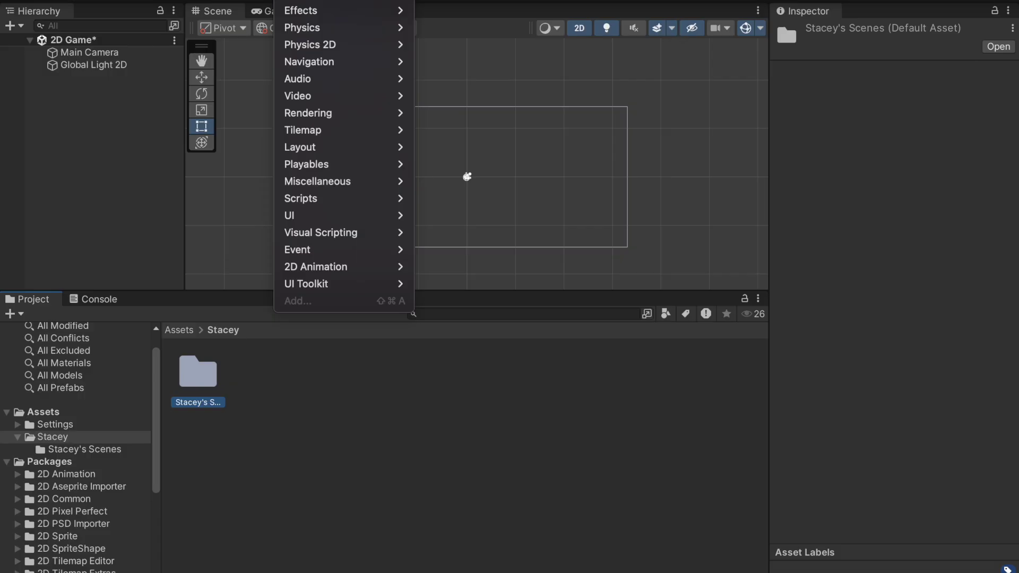
pyautogui.press('Escape')
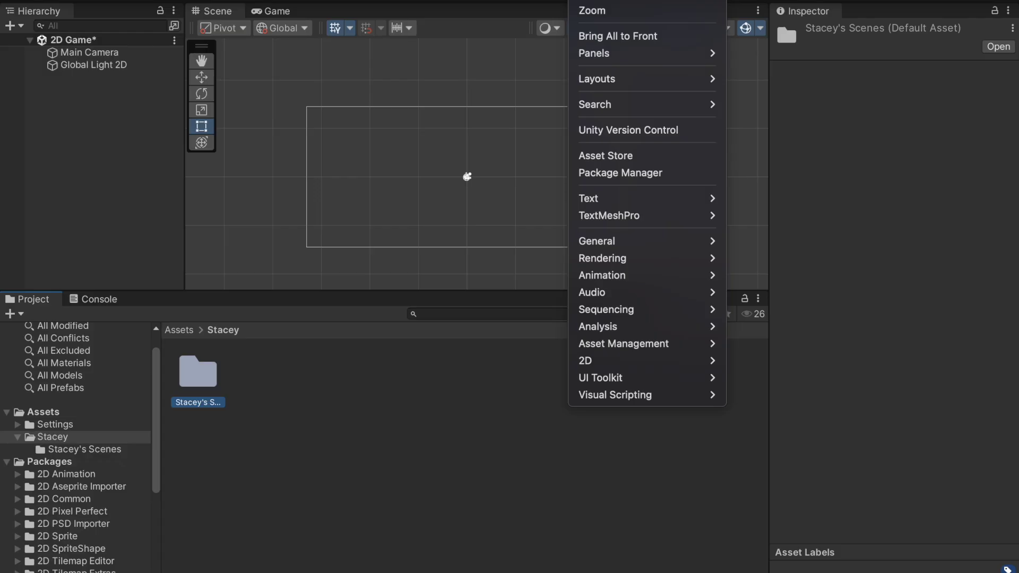
# Dock the Inspector beside the Project window, and restore the editor's Default layout.
pyautogui.moveTo(613, 79)
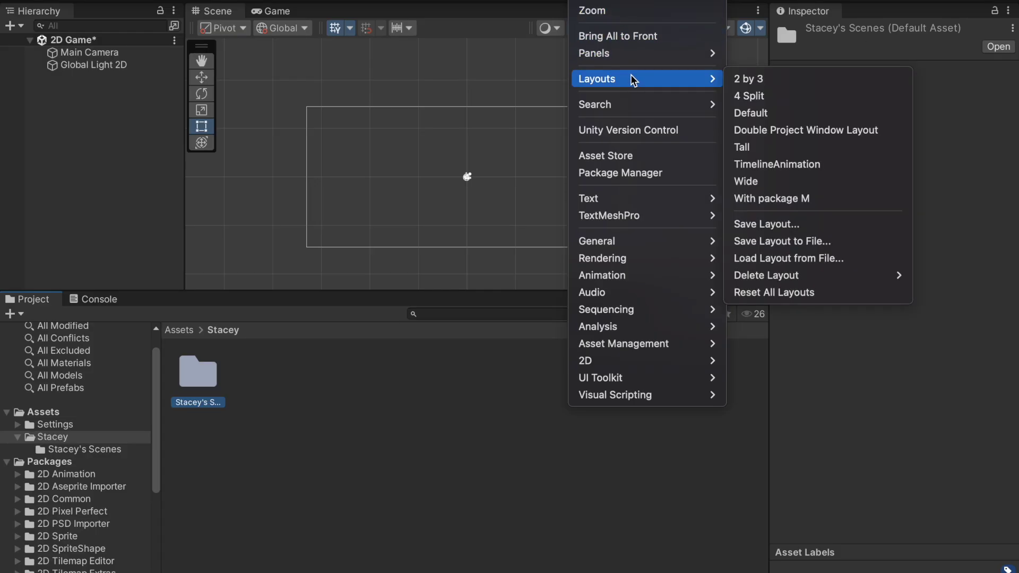
pyautogui.click(977, 176)
pyautogui.moveTo(807, 12); pyautogui.dragTo(589, 434)
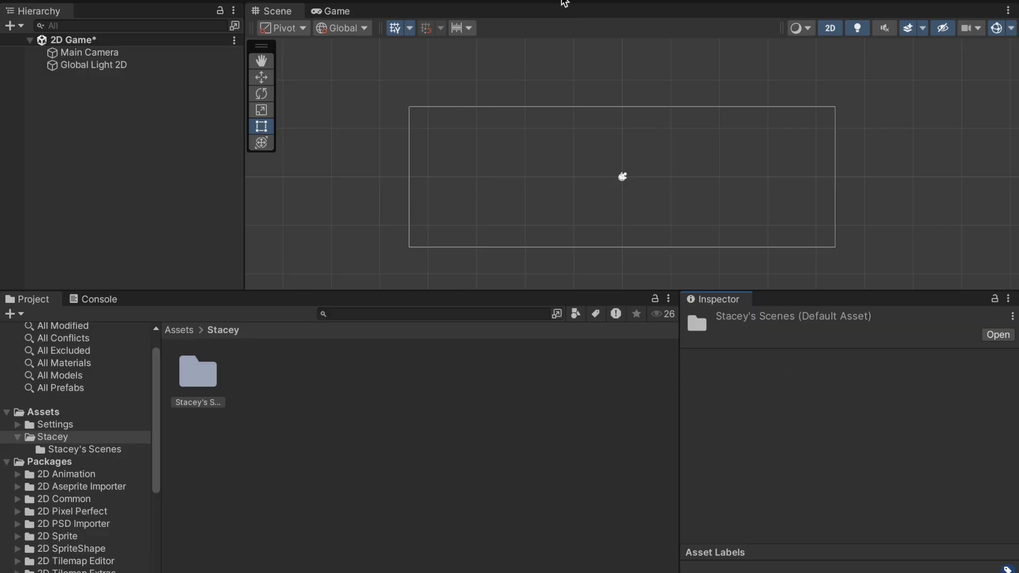
pyautogui.click(583, 0)
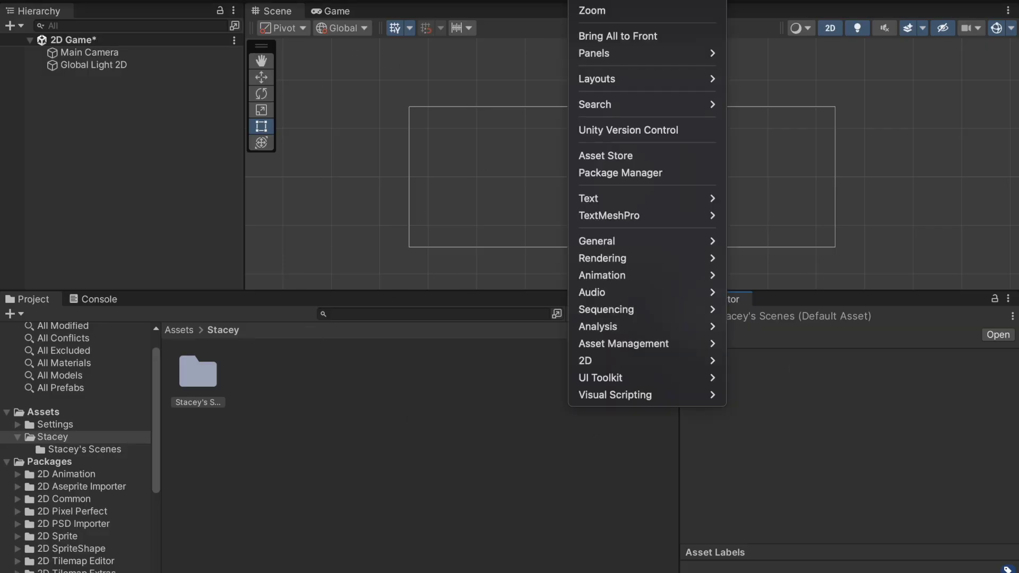
pyautogui.moveTo(623, 78)
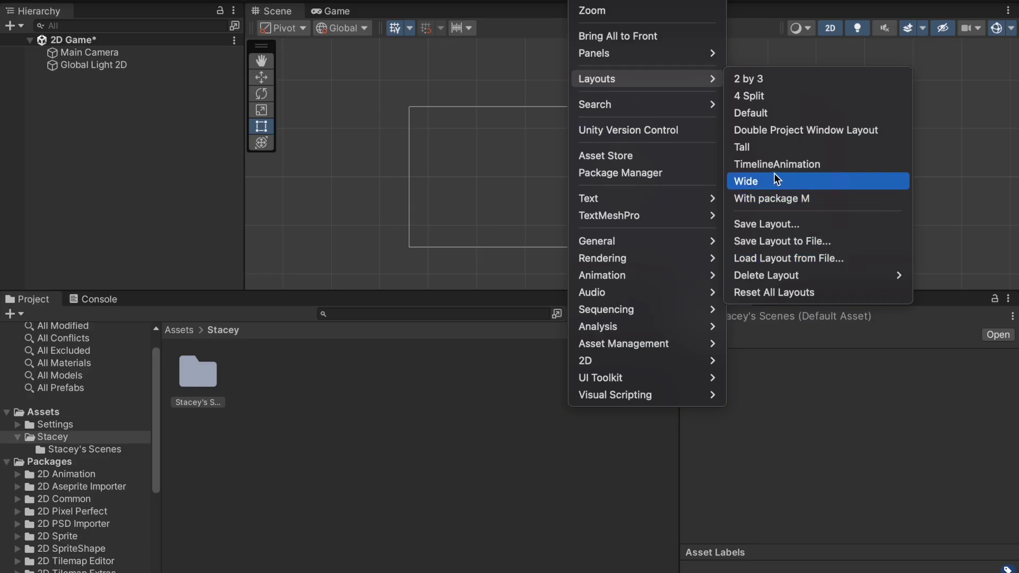
pyautogui.click(768, 116)
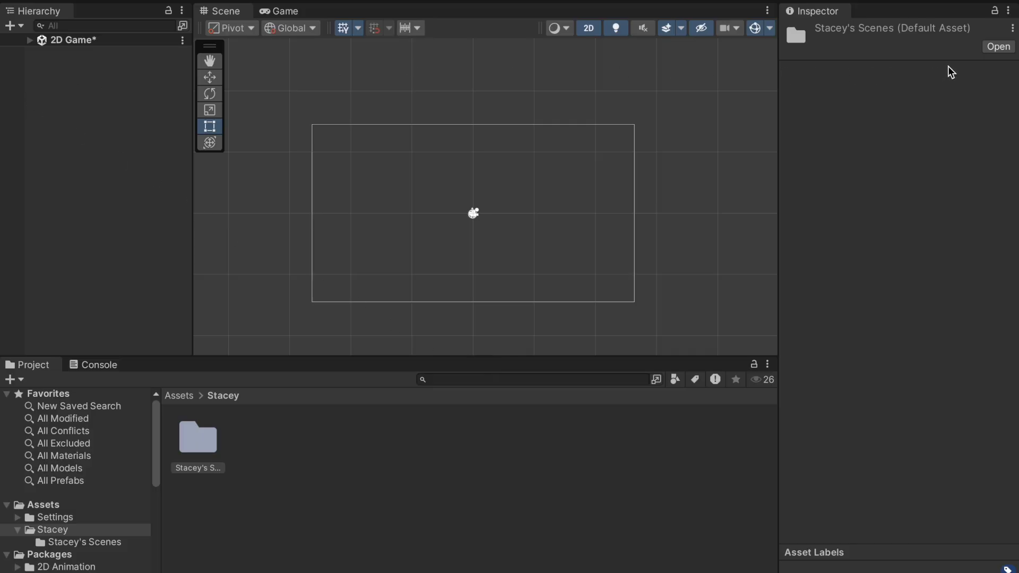
# Open the scenes subfolder to check the 2D Game scene inside it.
pyautogui.click(998, 47)
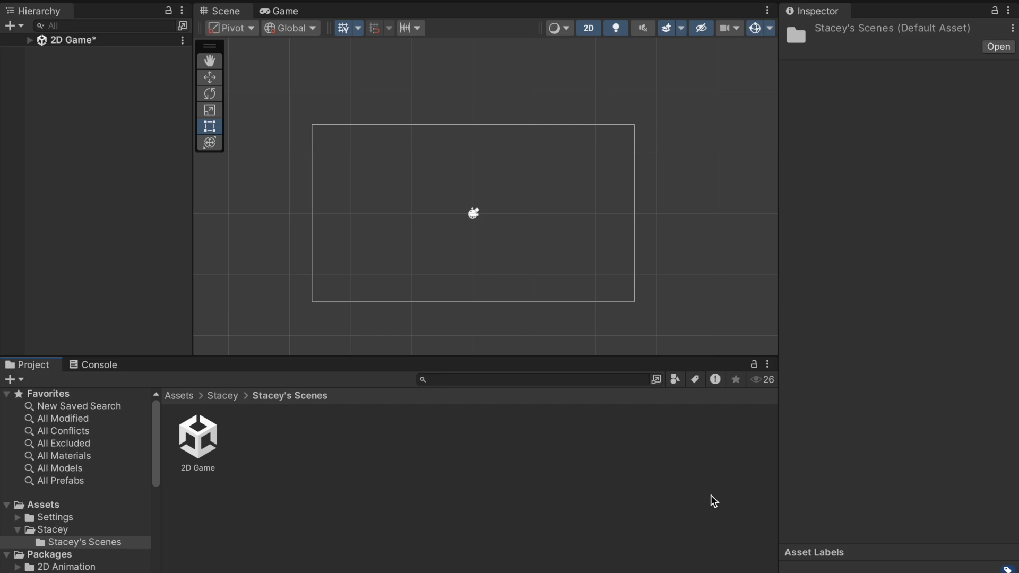
# Switch to Unity Hub and open the Unity Asset Store website from its resources.
pyautogui.moveTo(698, 570)
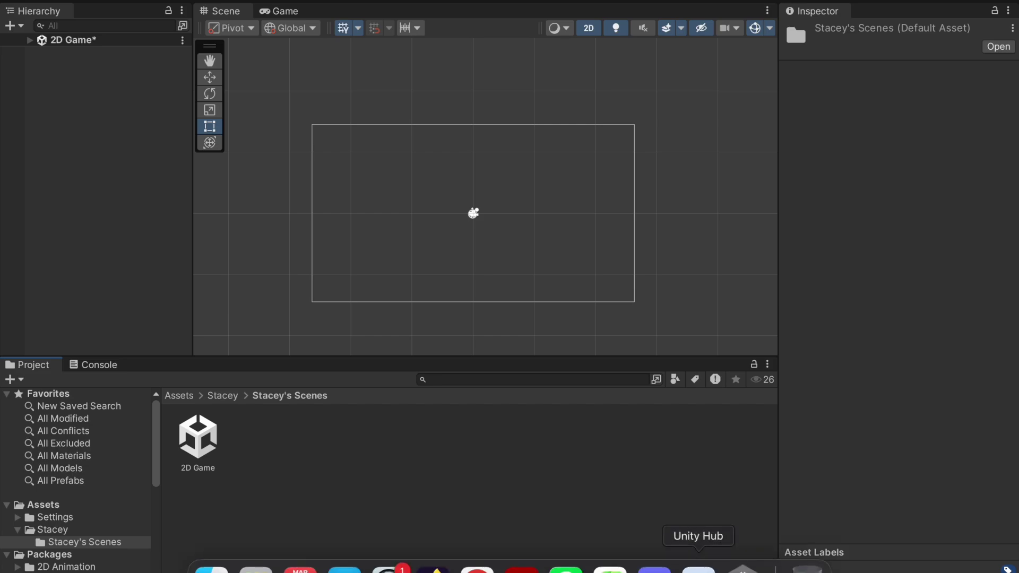
pyautogui.click(698, 570)
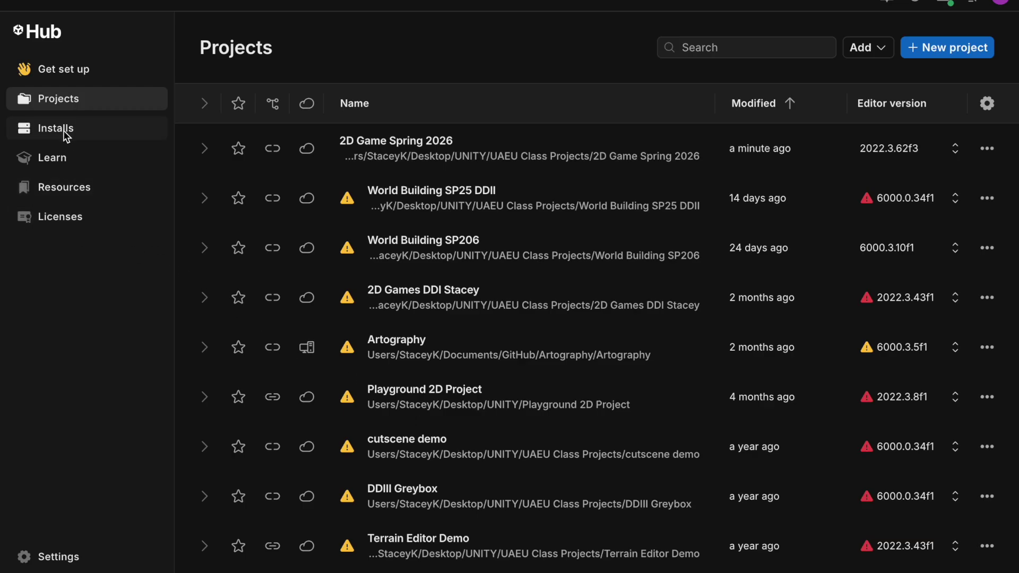
pyautogui.click(66, 187)
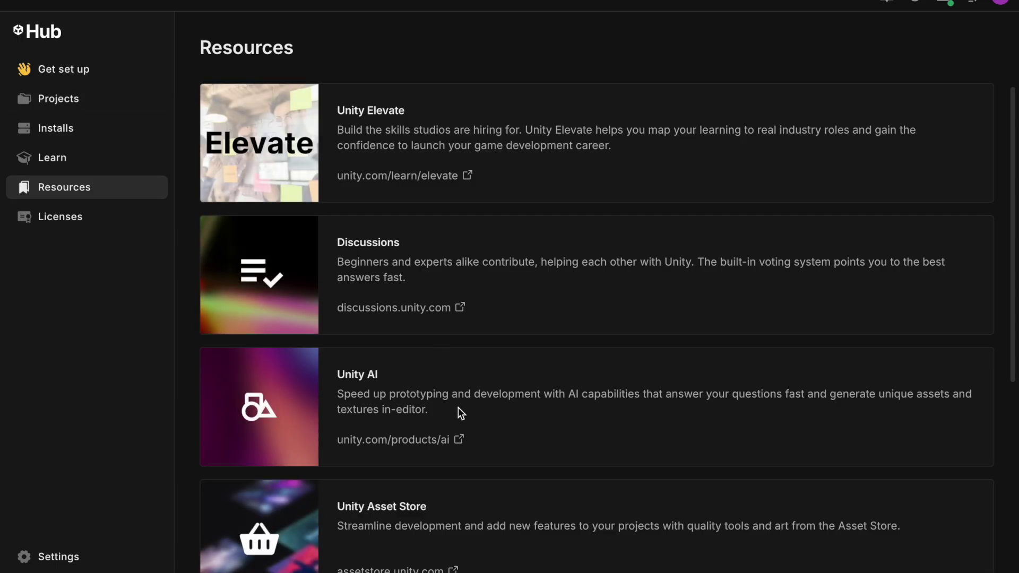
pyautogui.scroll(-1, 458, 409)
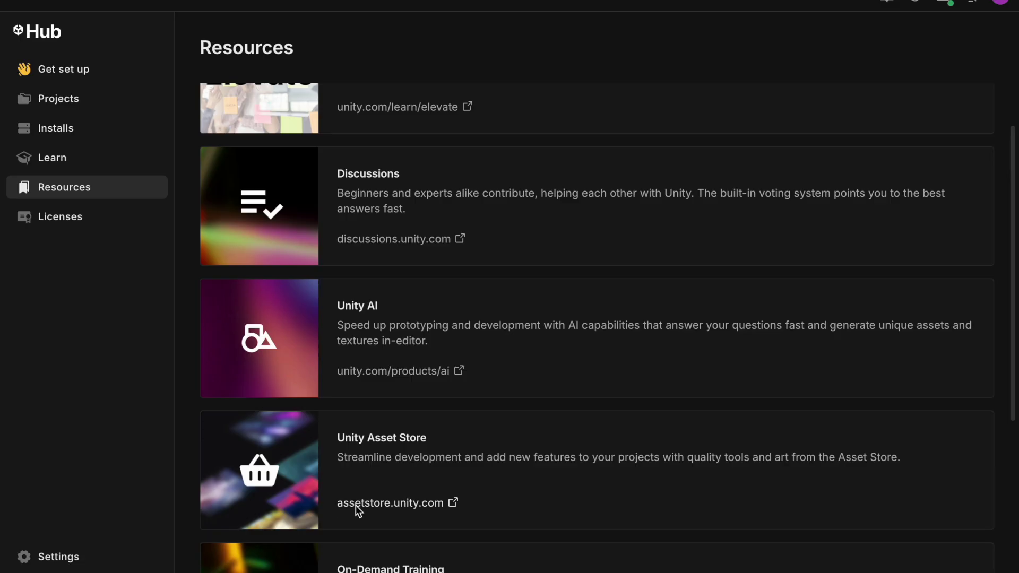
pyautogui.click(409, 507)
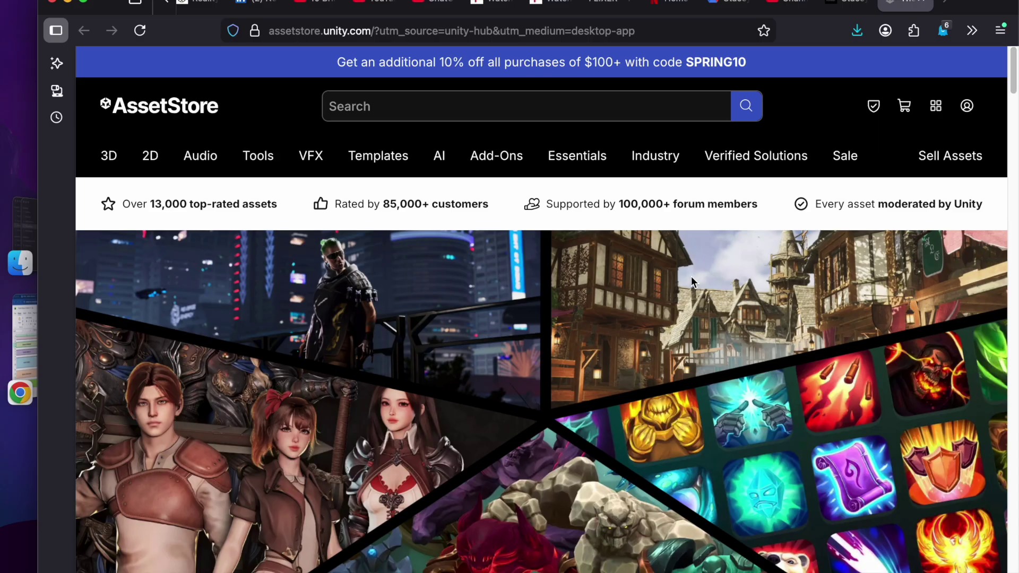
# Look over the Asset Store home page and search the store for "unity playground".
pyautogui.scroll(-10, 600, 334)
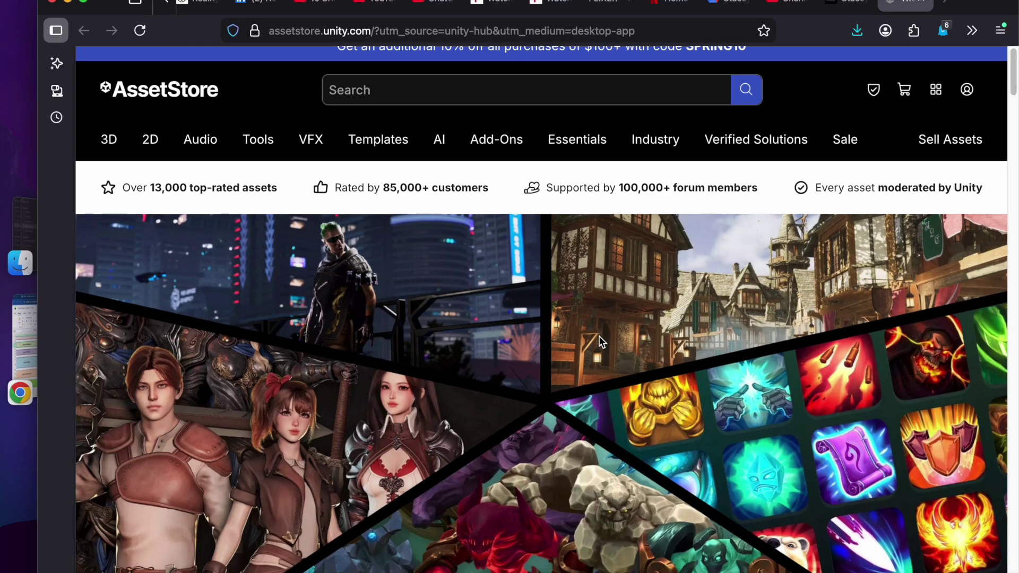
pyautogui.scroll(-9, 598, 338)
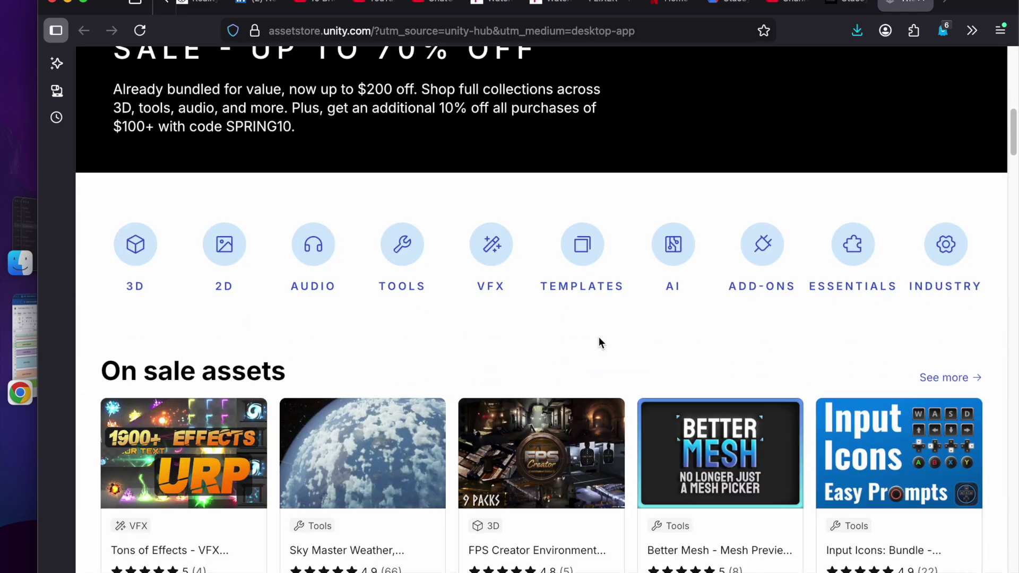
pyautogui.scroll(-3, 596, 345)
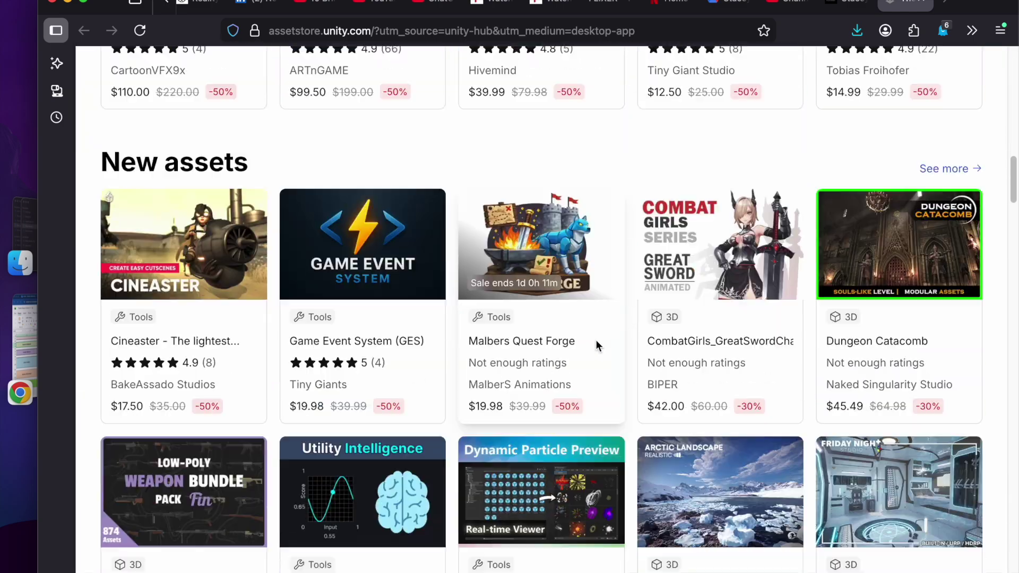
pyautogui.scroll(10, 596, 345)
pyautogui.scroll(10, 597, 344)
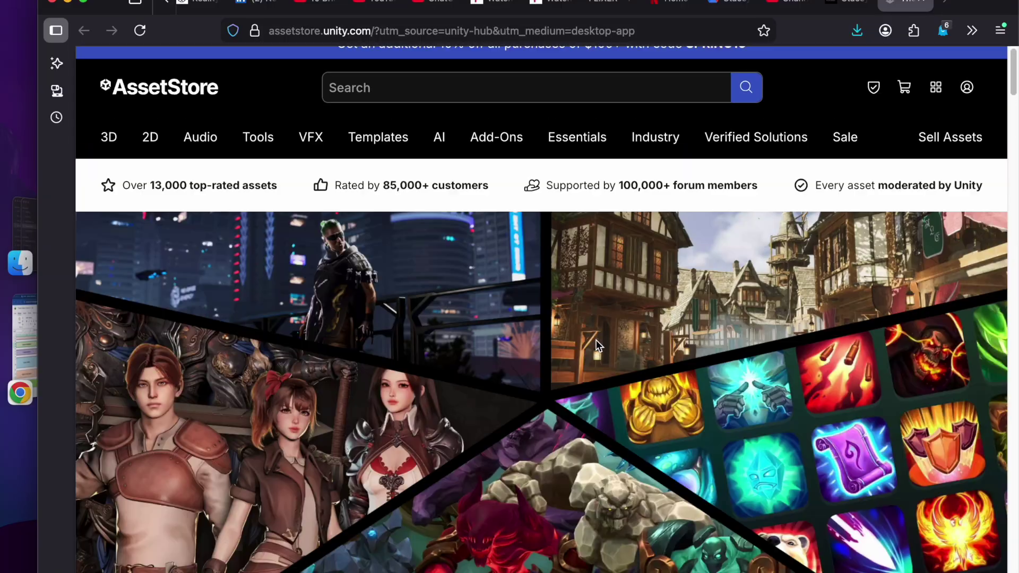
pyautogui.moveTo(549, 177)
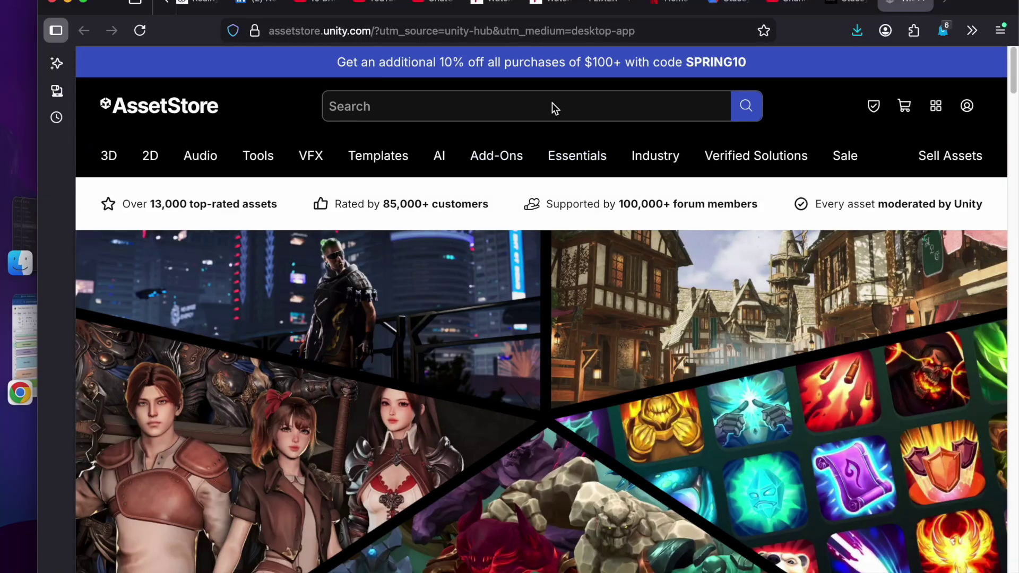
pyautogui.click(552, 104)
pyautogui.write('u')
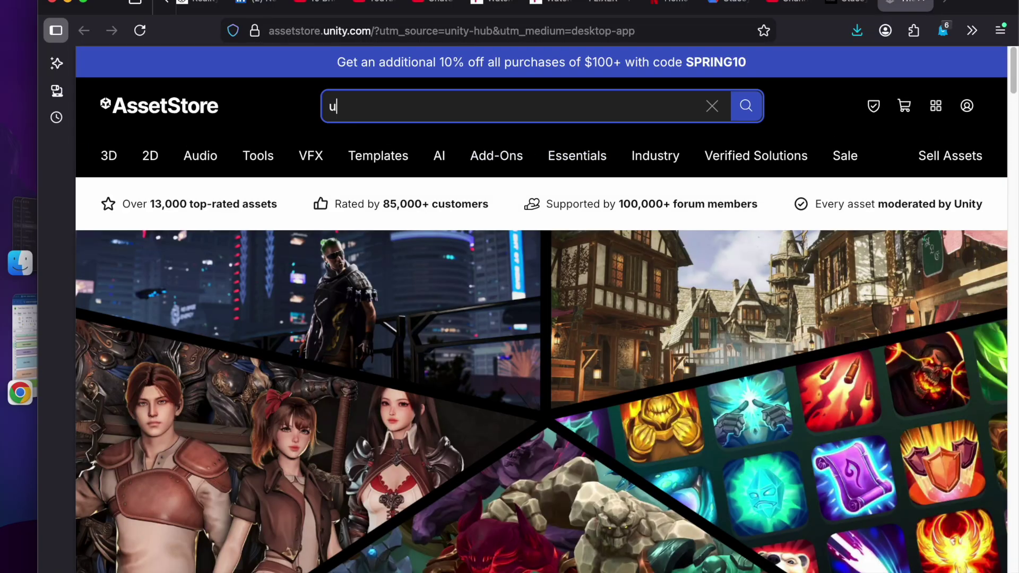
pyautogui.write('nity playground')
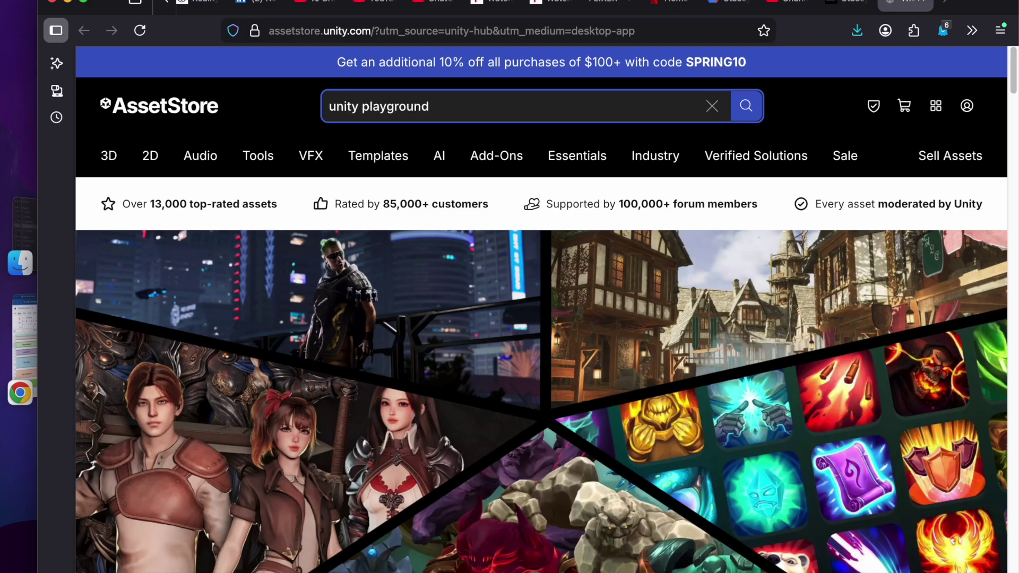
pyautogui.press('Return')
pyautogui.moveTo(440, 159)
pyautogui.scroll(-5, 373, 339)
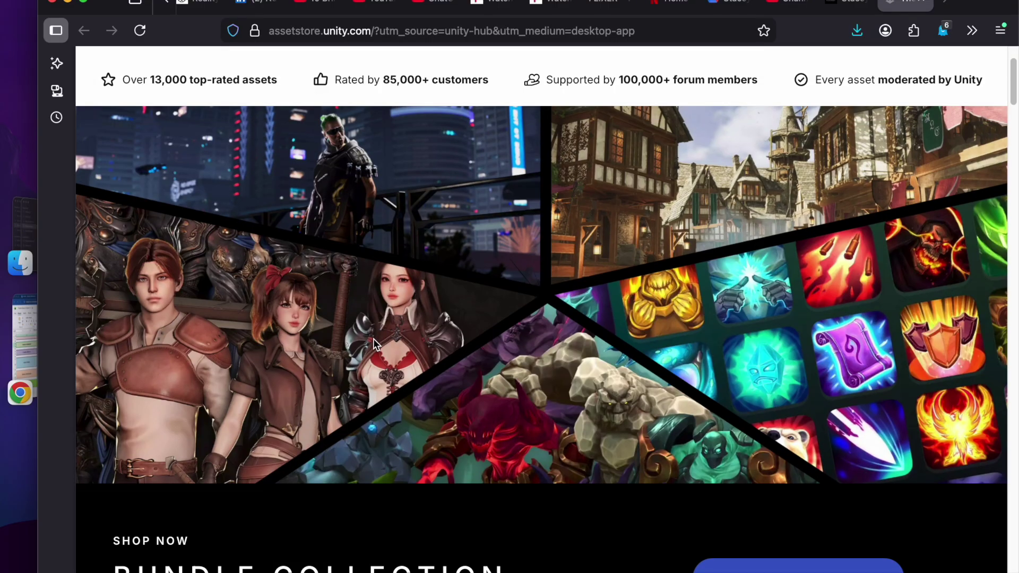
pyautogui.scroll(10, 373, 338)
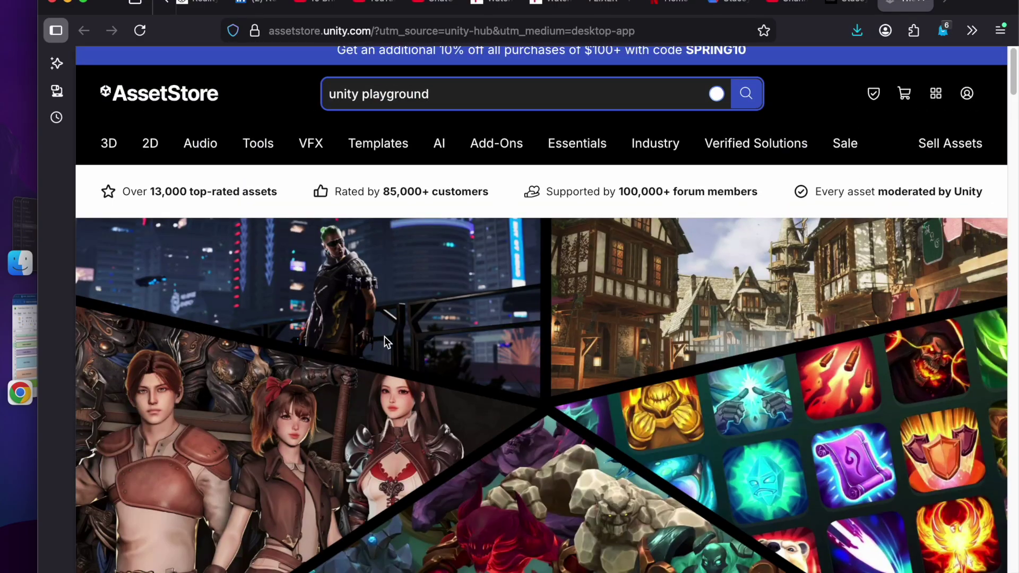
pyautogui.click(745, 102)
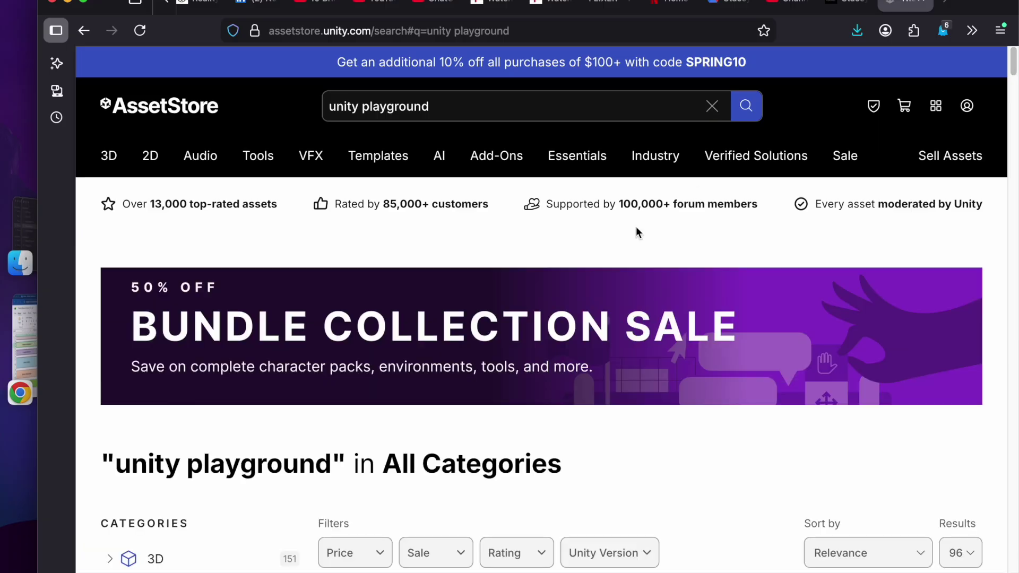
# Open the Unity Learn | Playground | URP asset from the "unity playground" search results.
pyautogui.scroll(-3, 708, 330)
pyautogui.scroll(-5, 709, 335)
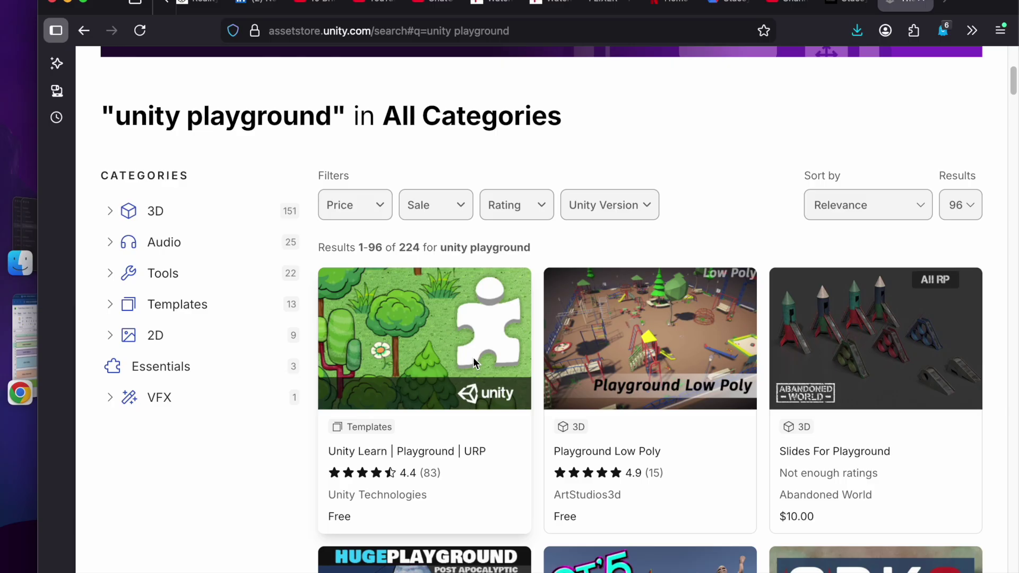
pyautogui.click(460, 343)
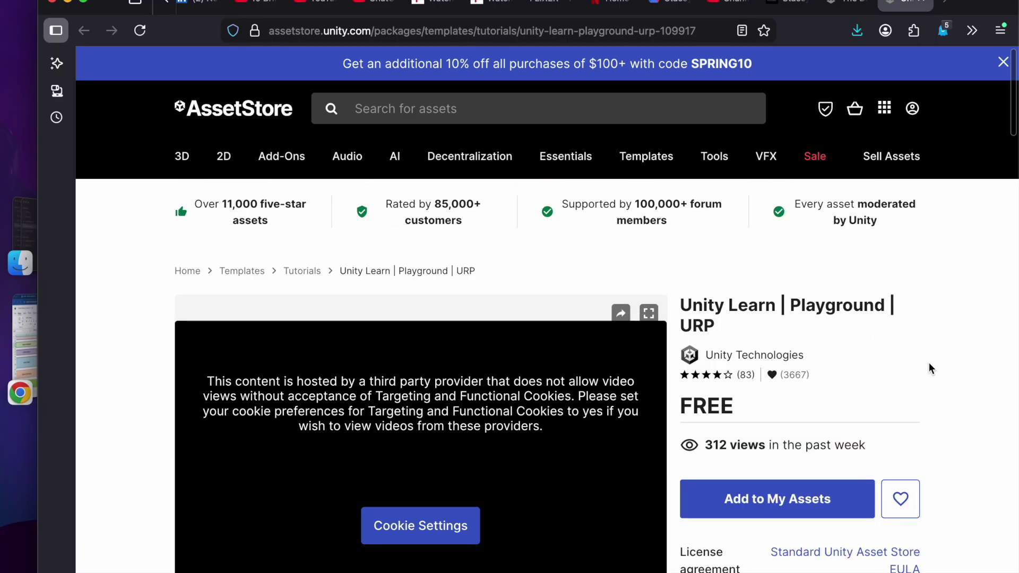
# Examine the Playground asset's details, overview and render pipeline compatibility table for supported Unity versions.
pyautogui.scroll(-3, 929, 361)
pyautogui.scroll(-1, 928, 362)
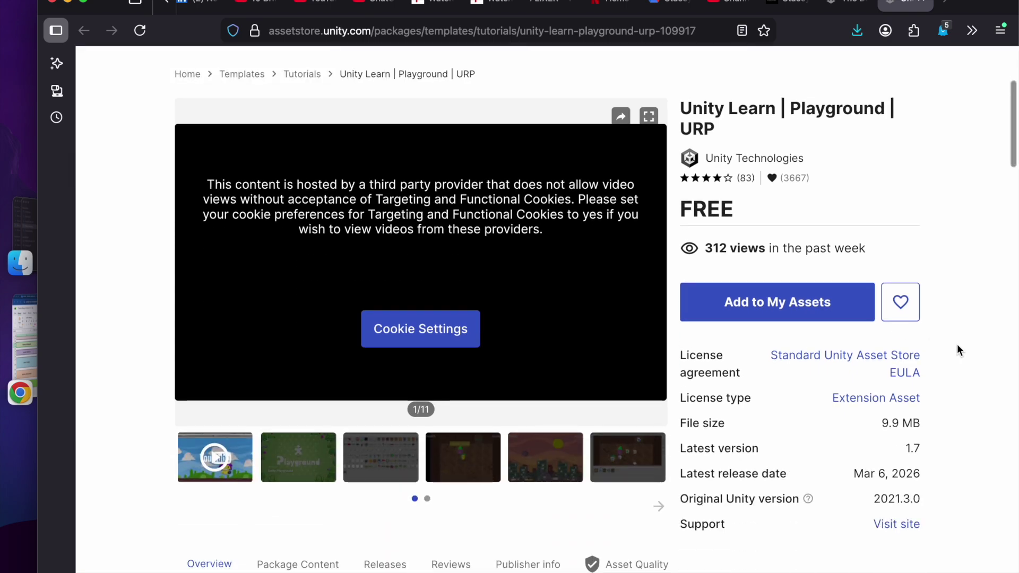
pyautogui.scroll(-2, 957, 344)
pyautogui.scroll(-5, 958, 349)
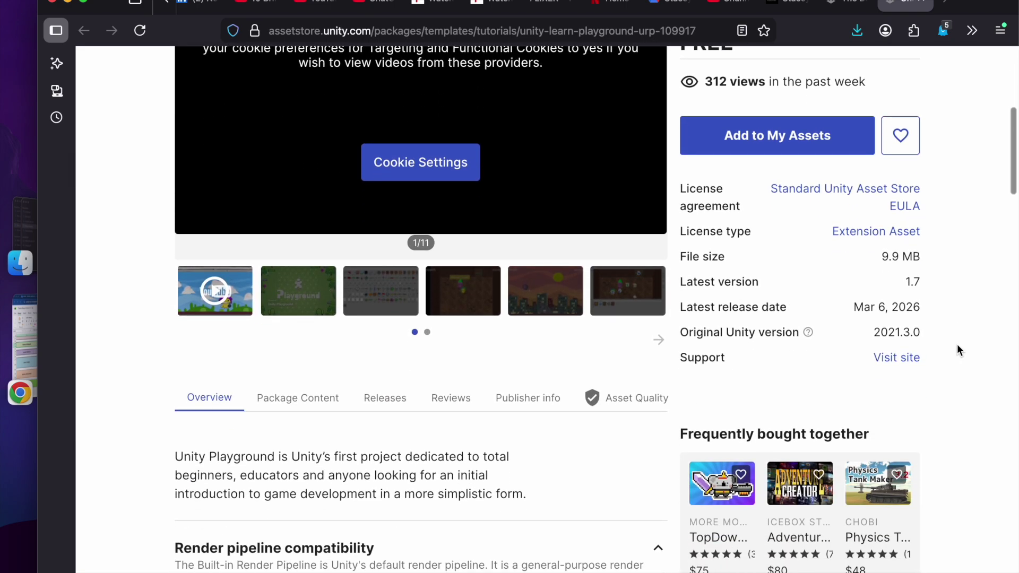
pyautogui.scroll(-5, 956, 345)
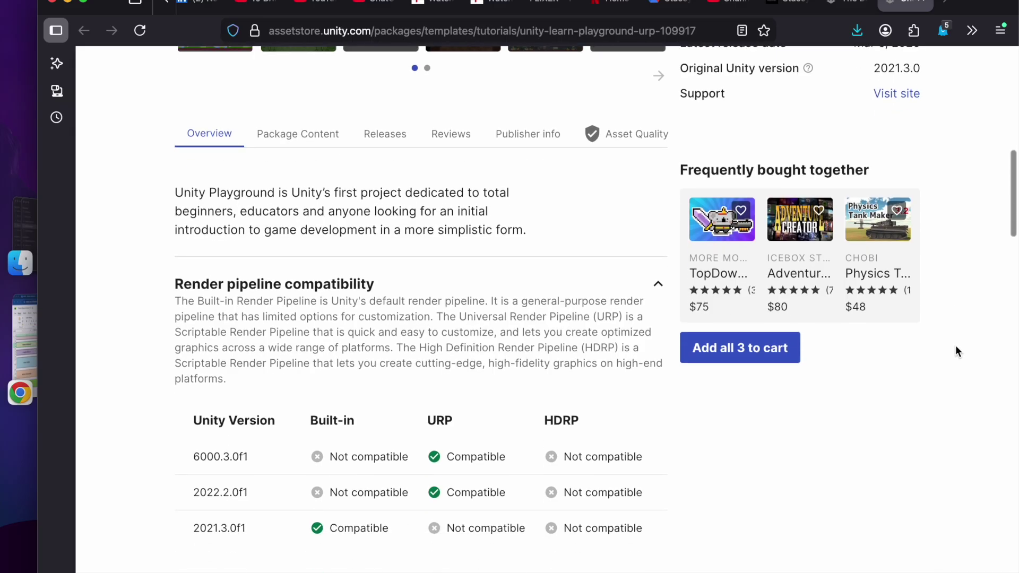
pyautogui.scroll(-1, 955, 345)
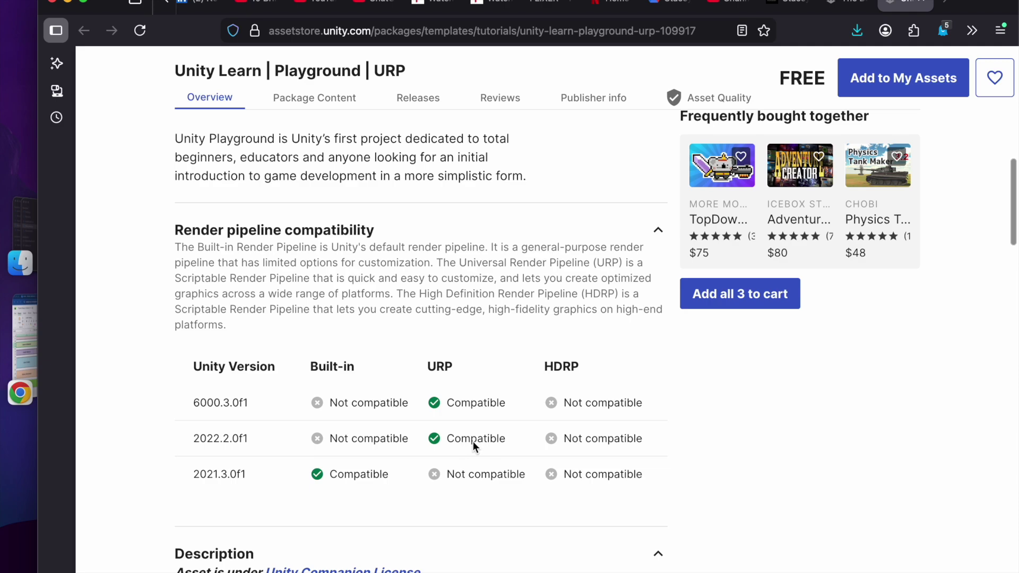
pyautogui.scroll(5, 473, 442)
pyautogui.scroll(5, 474, 445)
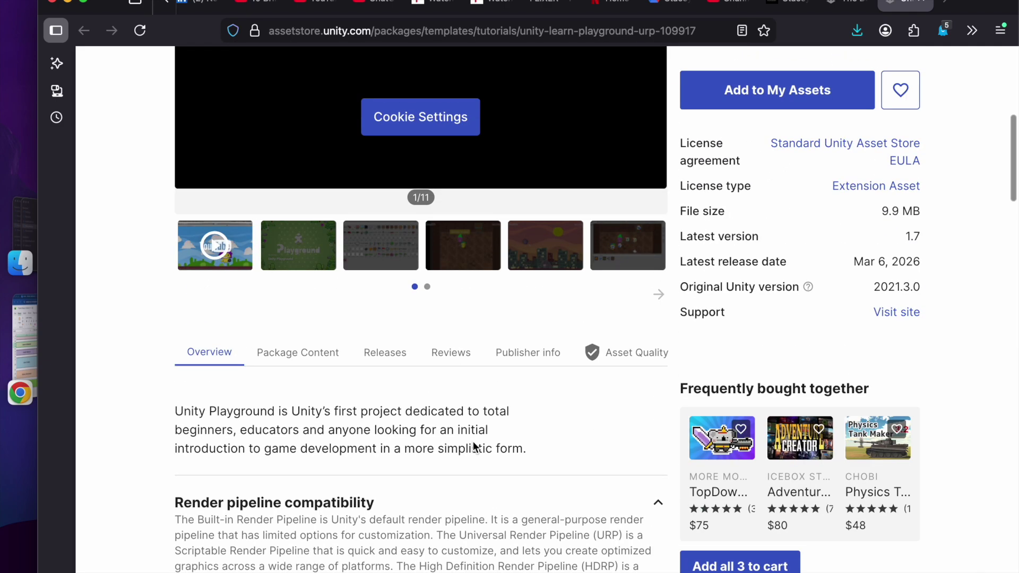
# Request adding the Playground asset to My Assets, and sign in to Unity with the saved account e-mail and password.
pyautogui.click(749, 90)
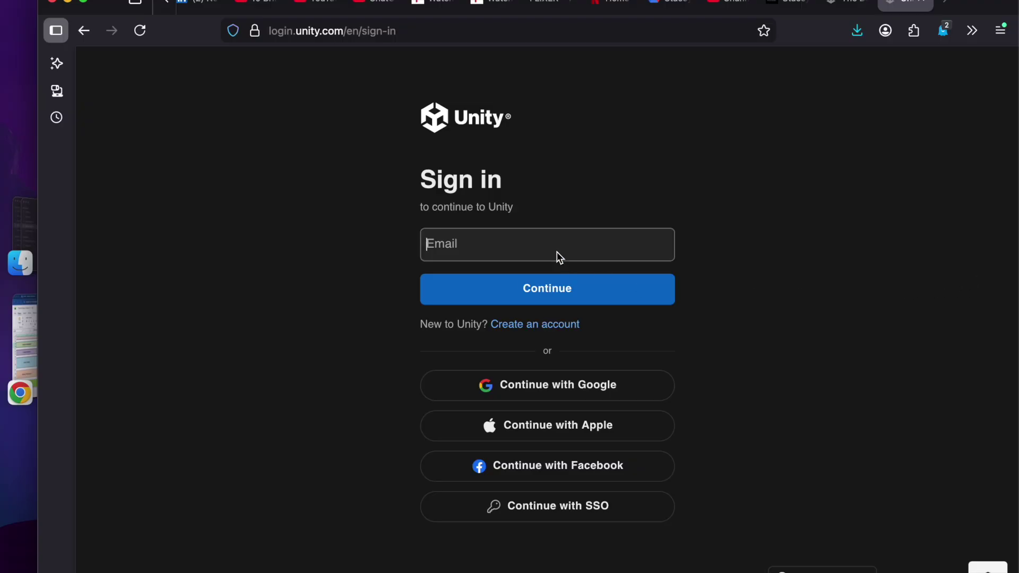
pyautogui.click(529, 250)
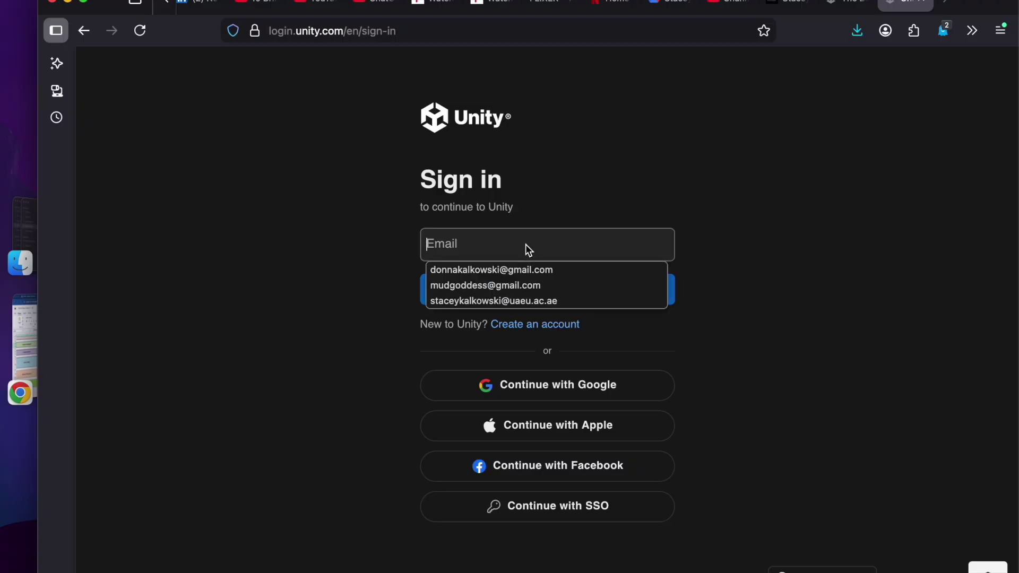
pyautogui.click(523, 298)
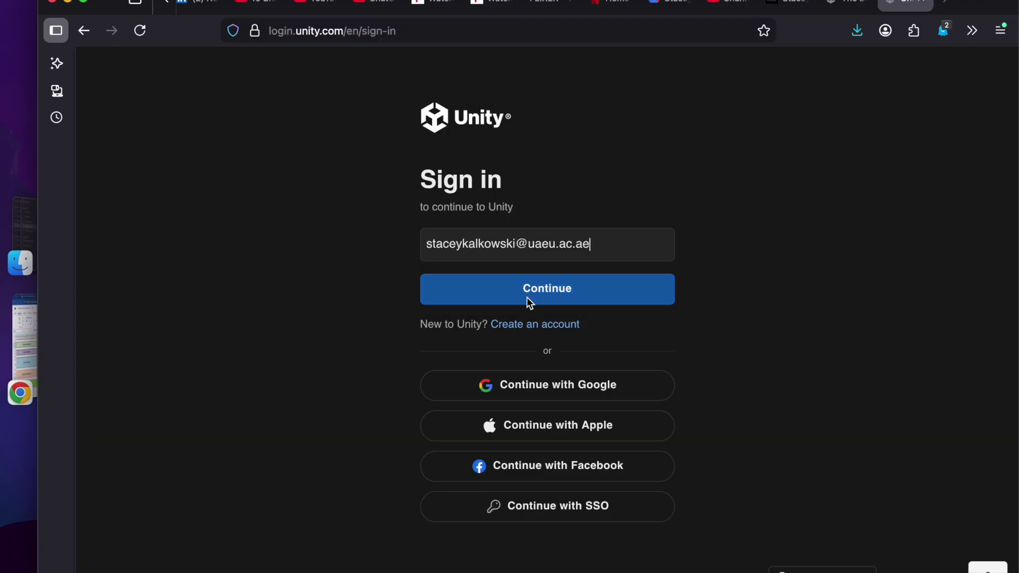
pyautogui.click(561, 295)
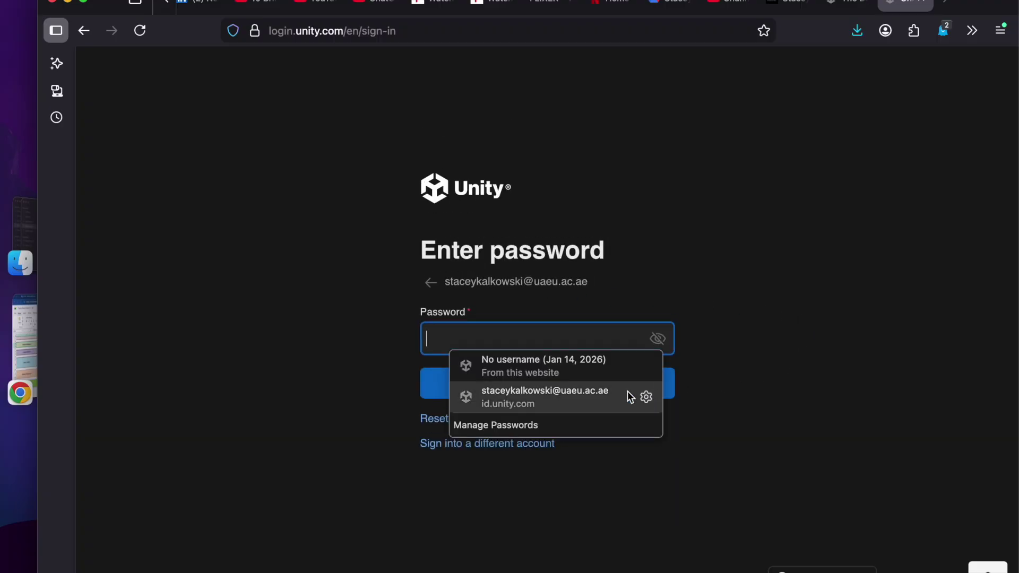
pyautogui.click(574, 384)
pyautogui.click(575, 385)
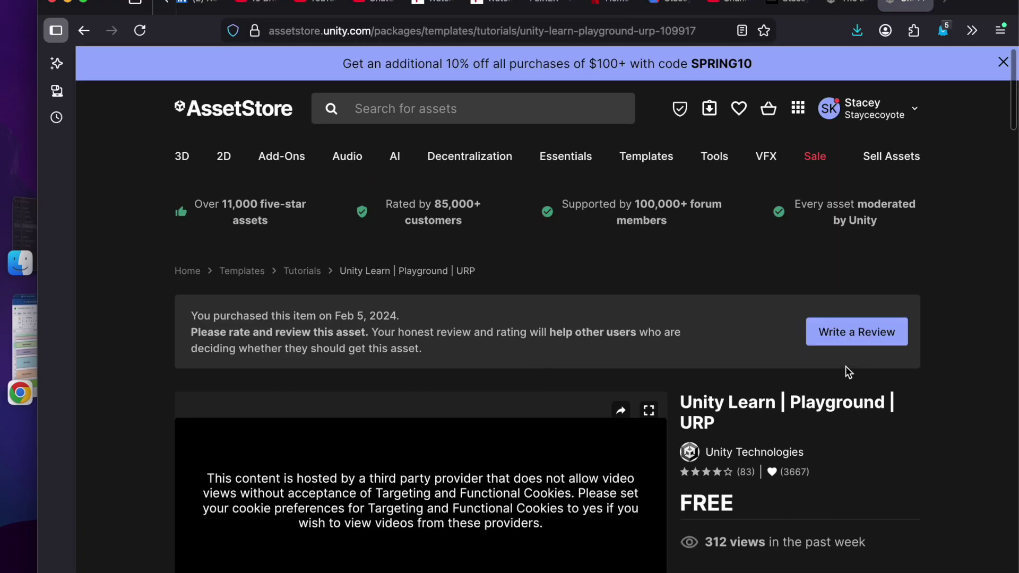
# Open the Playground asset in Unity, allowing the Asset Store site to open the com.unity3d.kharma link.
pyautogui.scroll(-3, 686, 394)
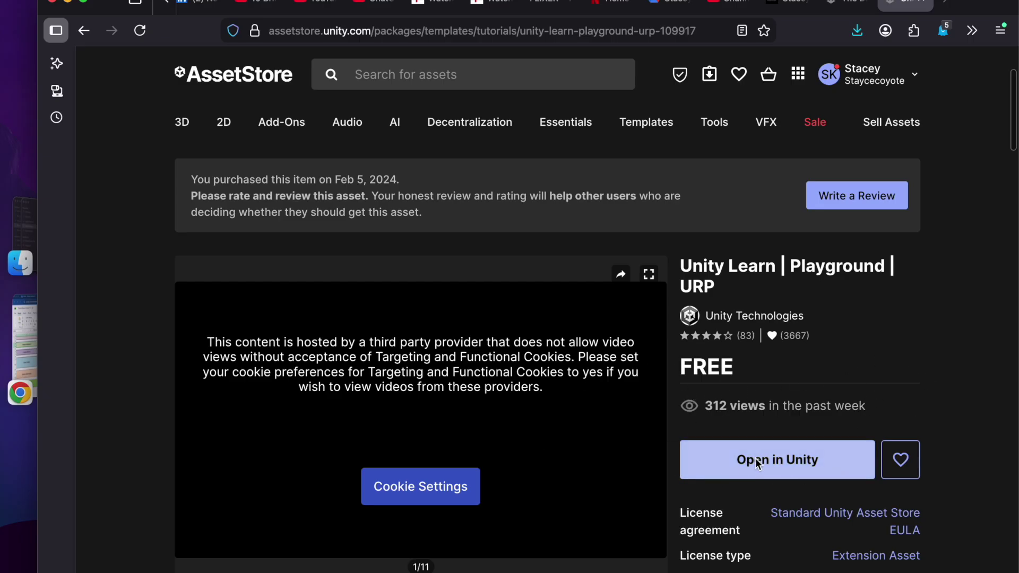
pyautogui.click(781, 463)
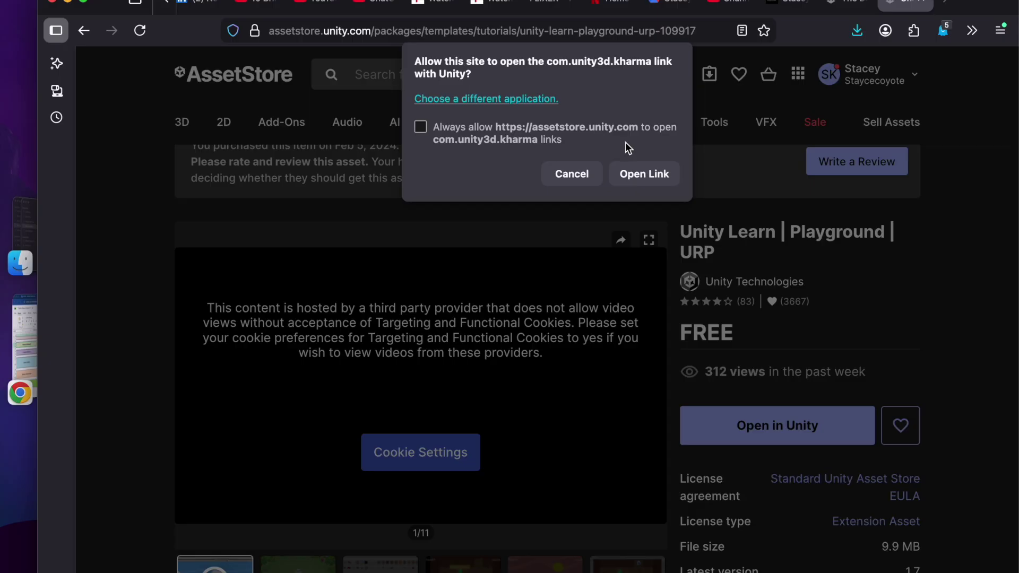
pyautogui.click(644, 174)
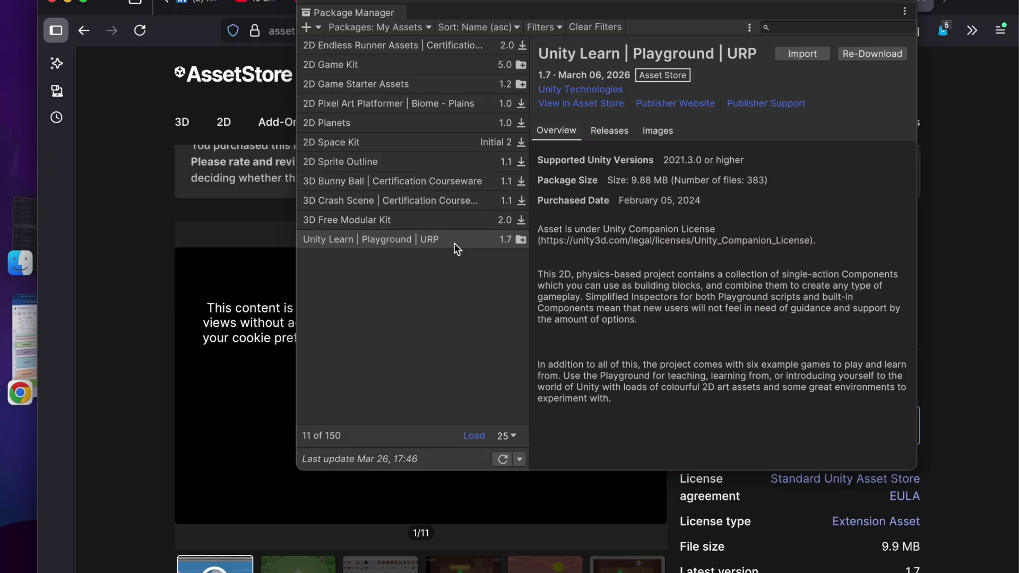
# Start importing Unity Learn | Playground | URP into the current project, and install or upgrade its package dependencies.
pyautogui.click(802, 55)
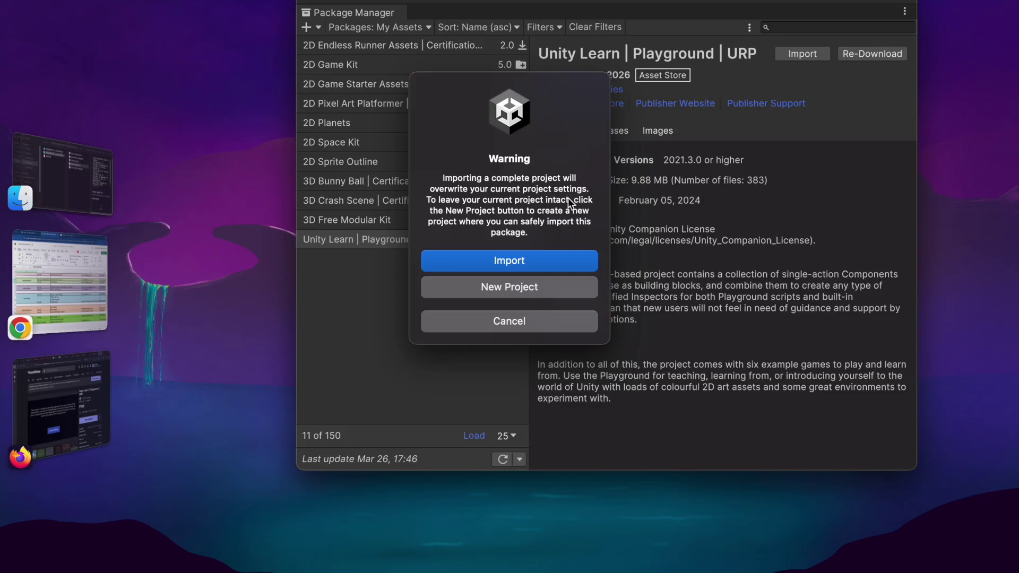
pyautogui.click(501, 262)
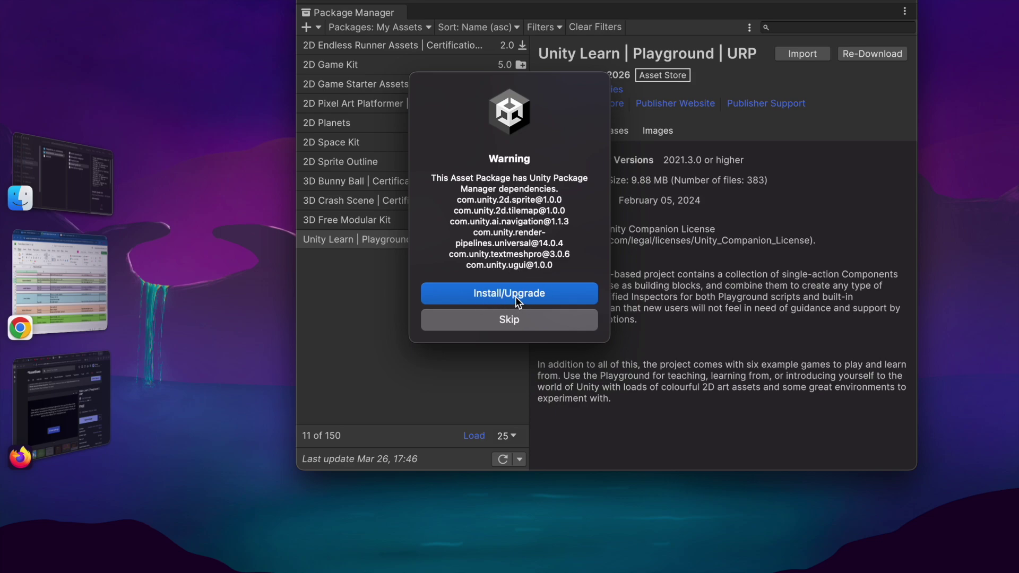
pyautogui.click(515, 295)
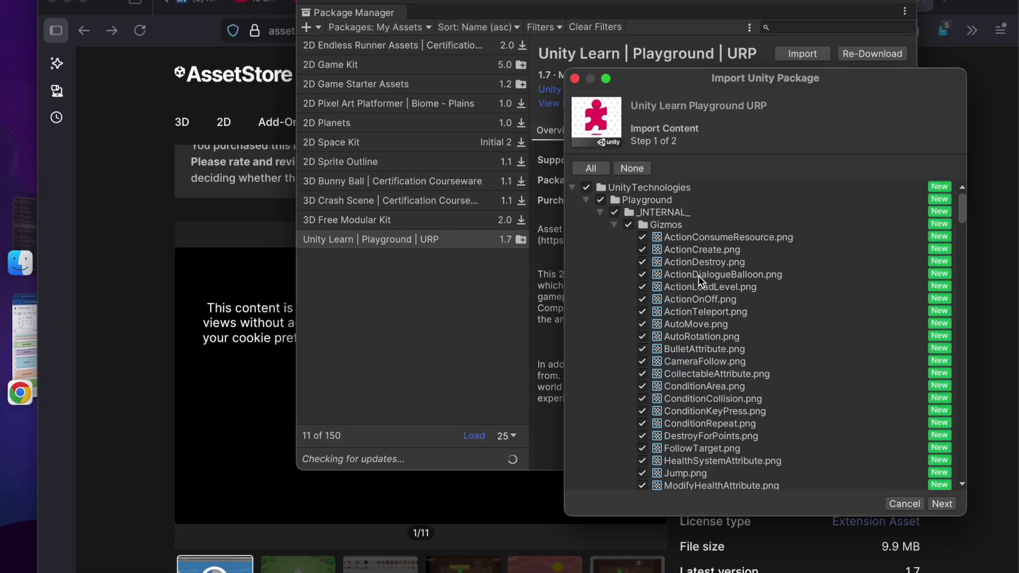
# Move the Import Unity Package dialog over and review the package's images, prefabs, scripts and settings in its content list.
pyautogui.moveTo(744, 82); pyautogui.dragTo(567, 78)
pyautogui.scroll(-10, 609, 247)
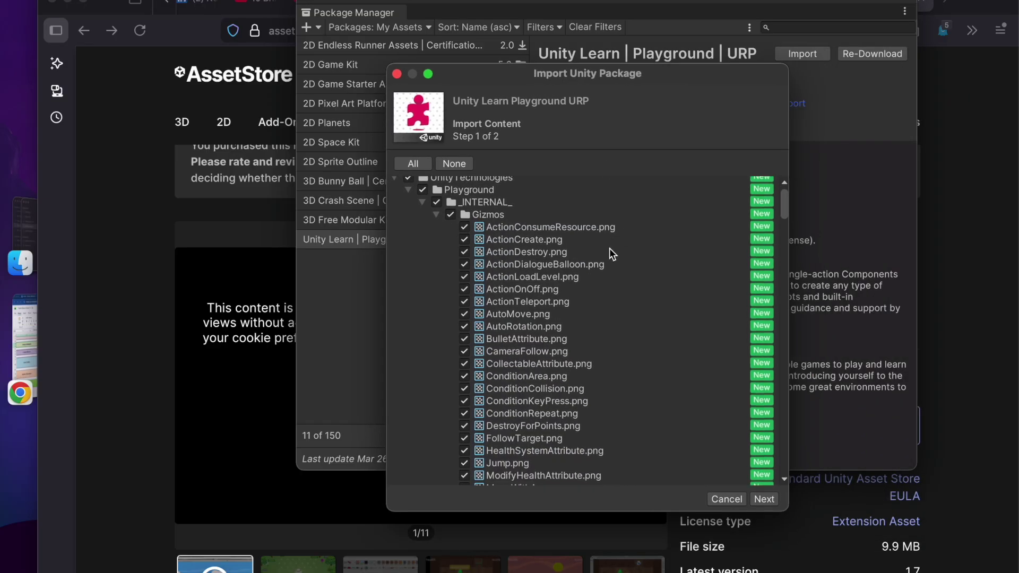
pyautogui.scroll(-20, 609, 247)
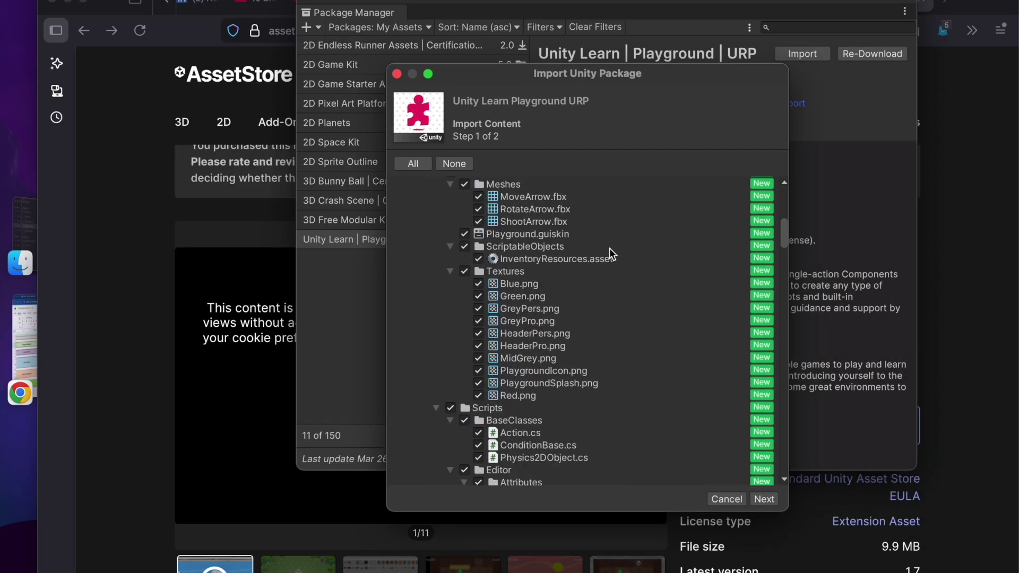
pyautogui.scroll(-20, 609, 247)
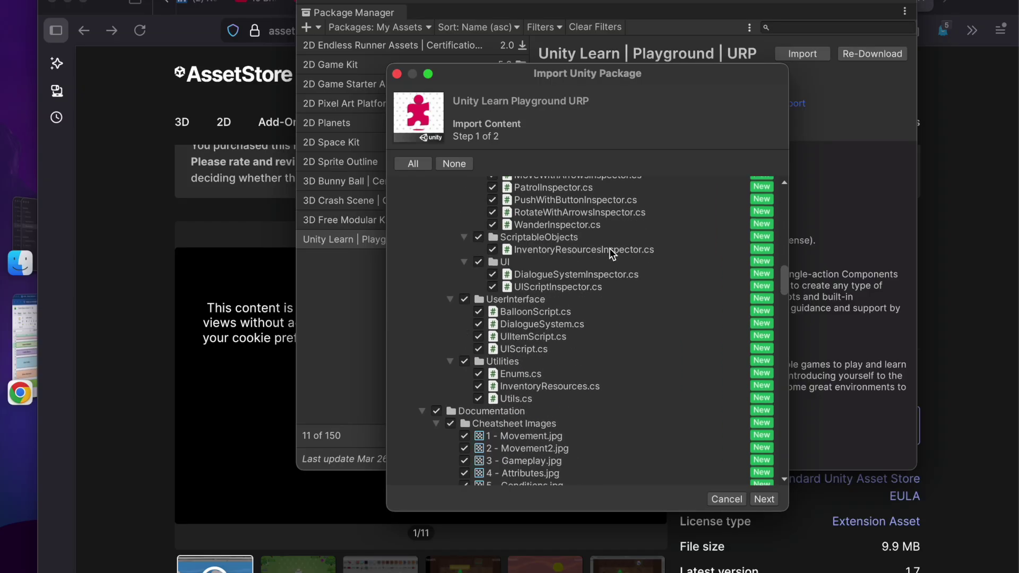
pyautogui.scroll(-20, 609, 248)
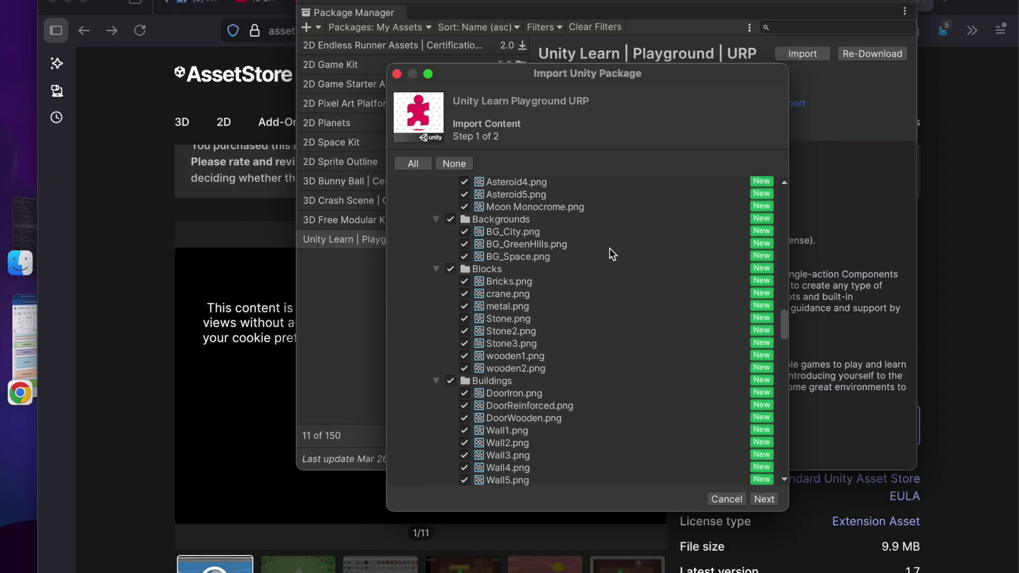
pyautogui.scroll(-20, 609, 247)
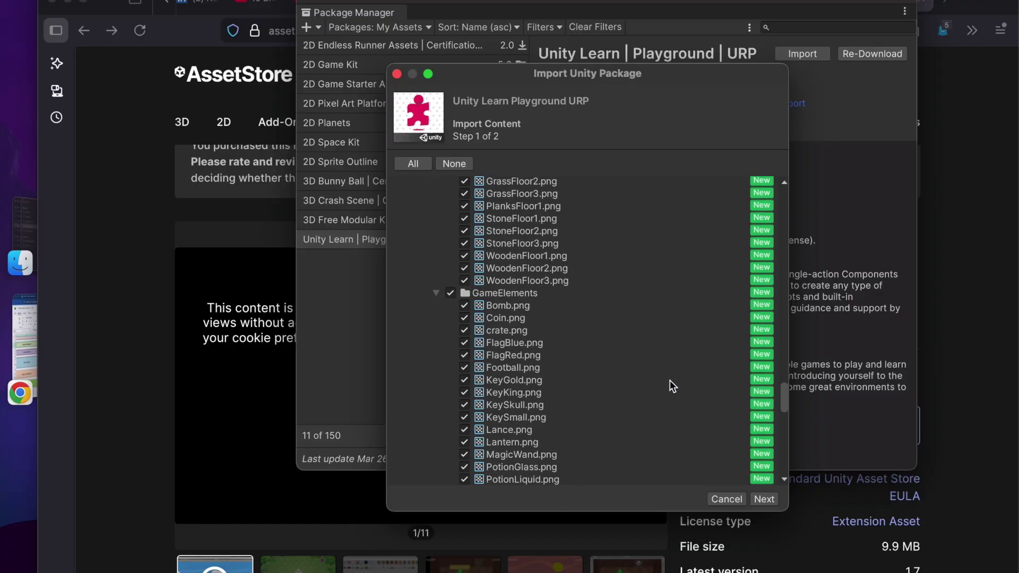
pyautogui.scroll(-10, 730, 355)
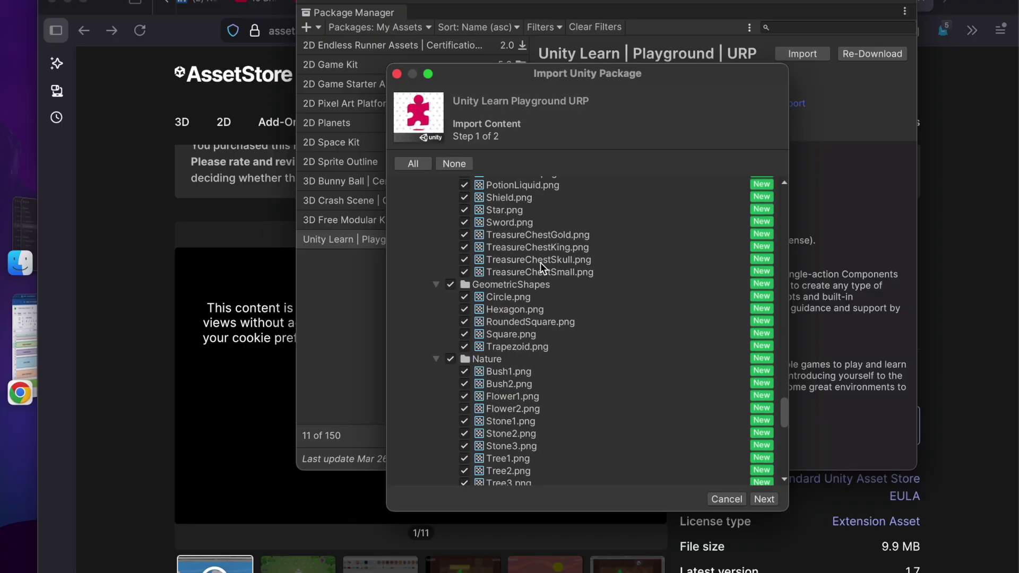
pyautogui.scroll(-15, 585, 305)
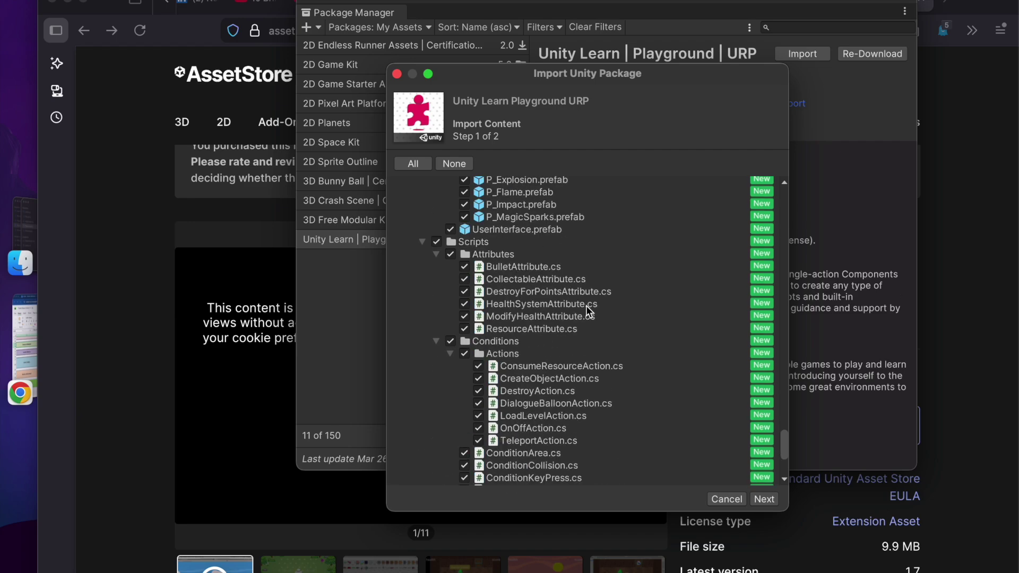
pyautogui.scroll(-2, 585, 305)
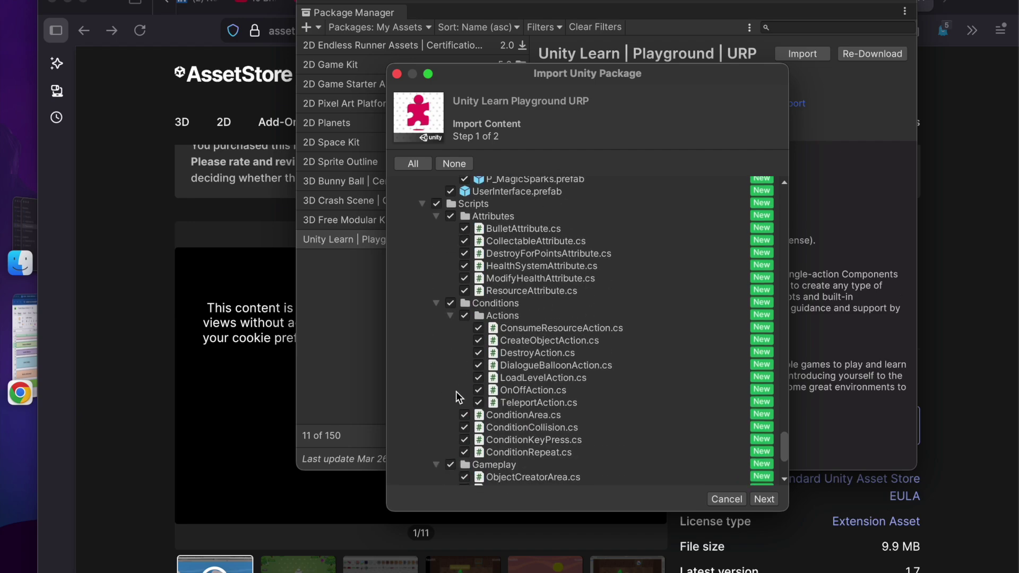
pyautogui.scroll(-1, 636, 374)
pyautogui.scroll(-6, 636, 374)
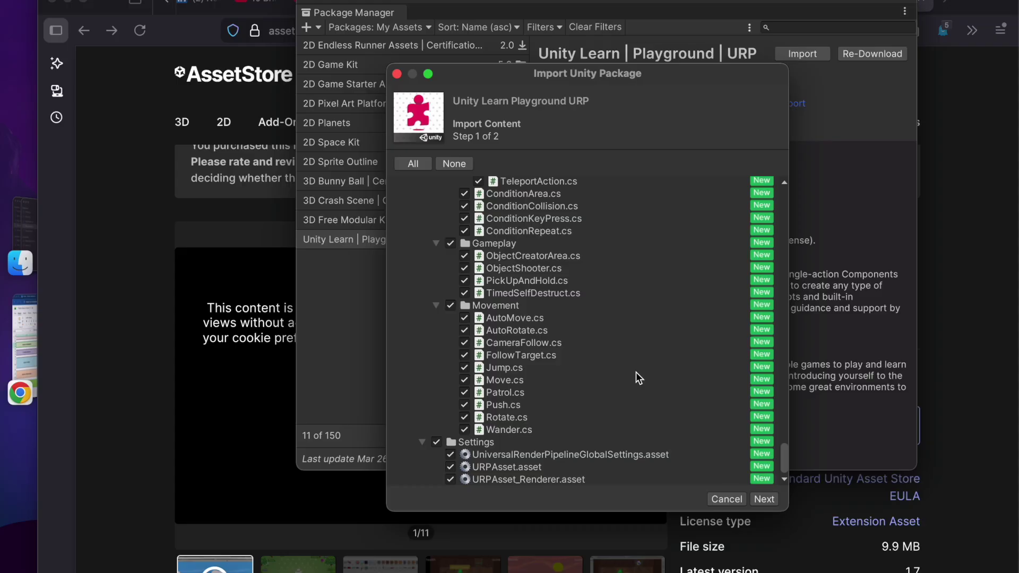
pyautogui.scroll(15, 636, 372)
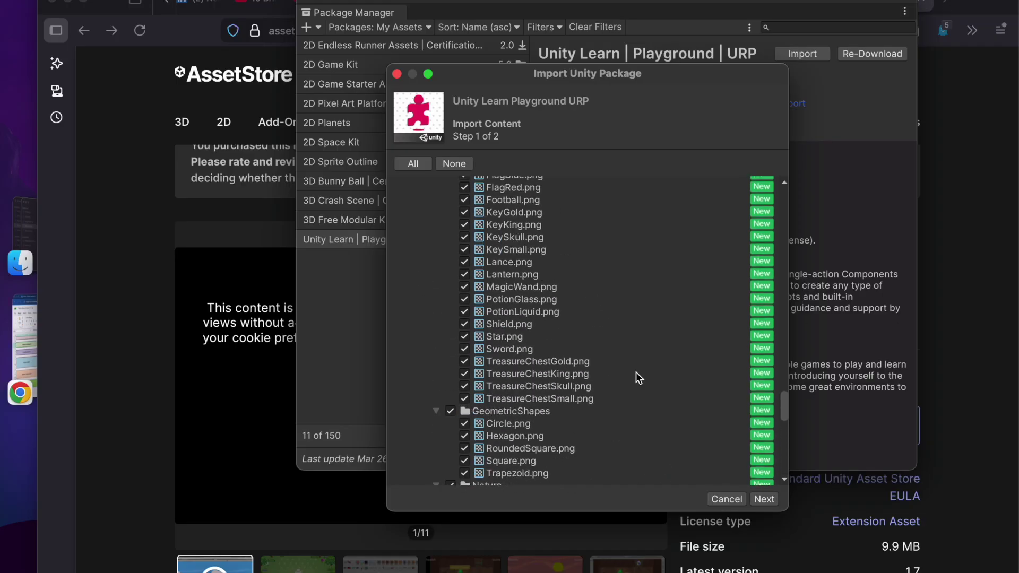
pyautogui.scroll(7, 636, 372)
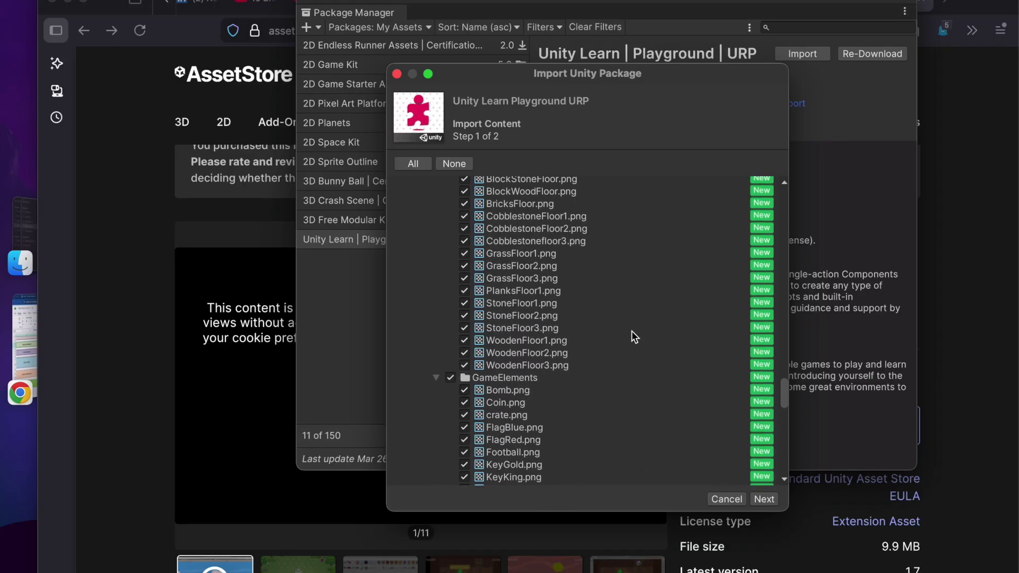
# Import all the Playground package's content together with the preselected project settings overrides.
pyautogui.click(766, 504)
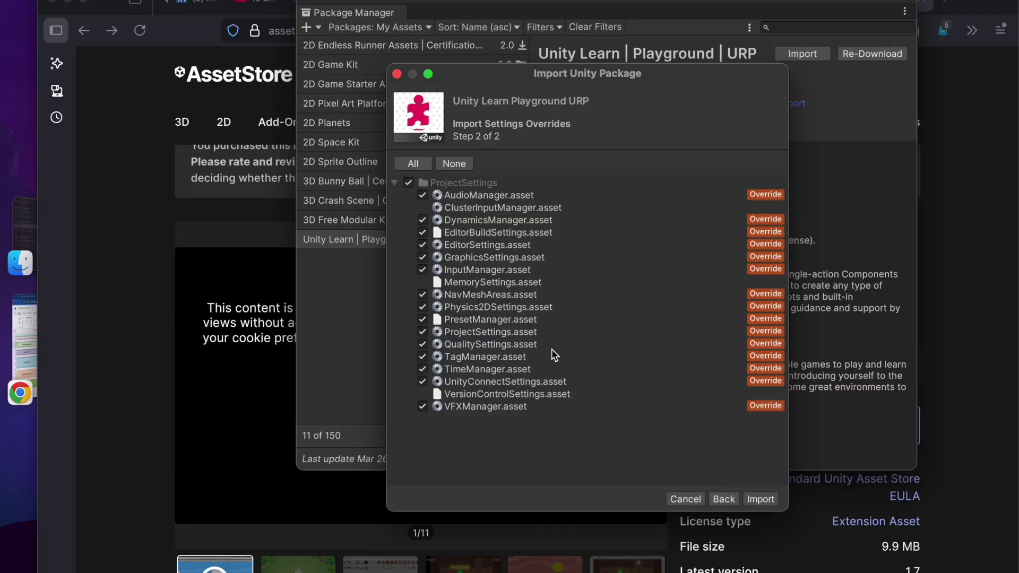
pyautogui.click(761, 500)
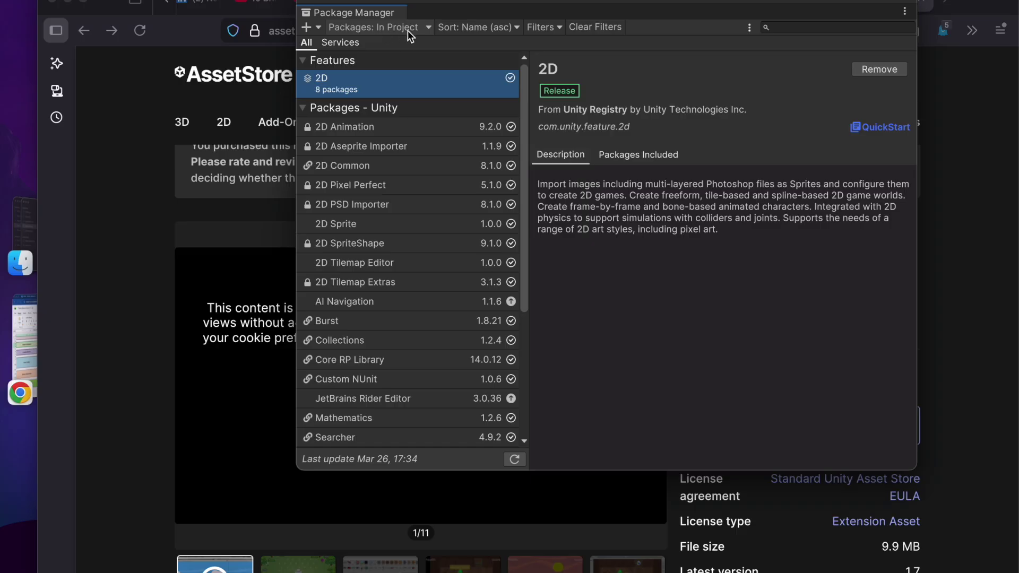
# Maximize the Package Manager window and list the packages from the Unity Registry.
pyautogui.click(428, 27)
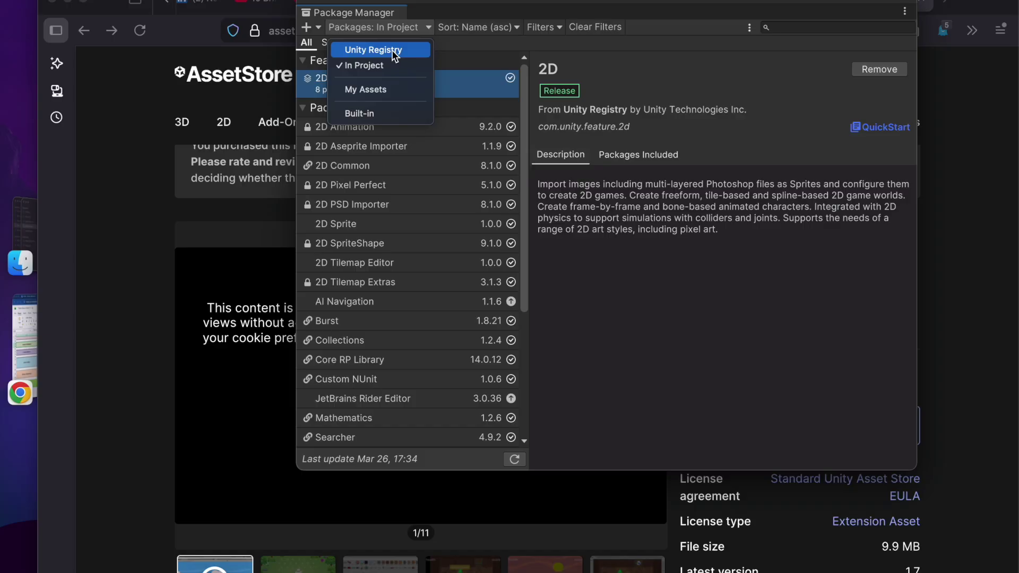
pyautogui.doubleClick(342, 9)
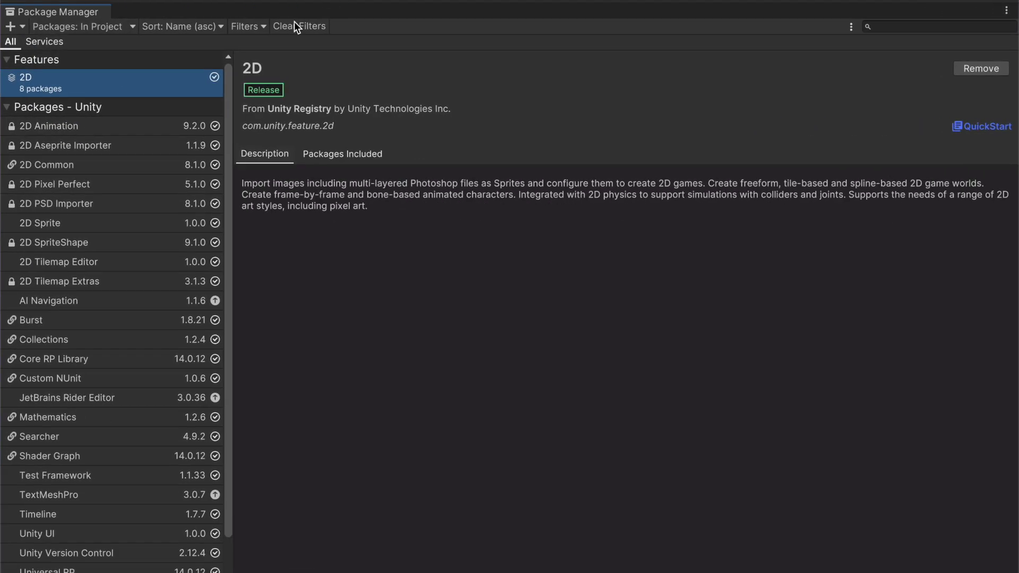
pyautogui.click(124, 30)
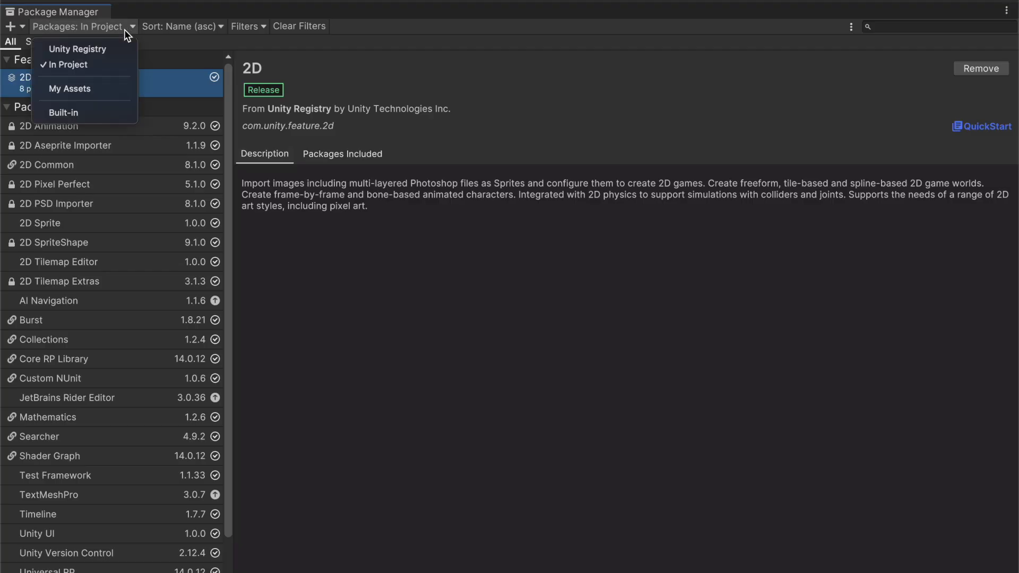
pyautogui.click(107, 50)
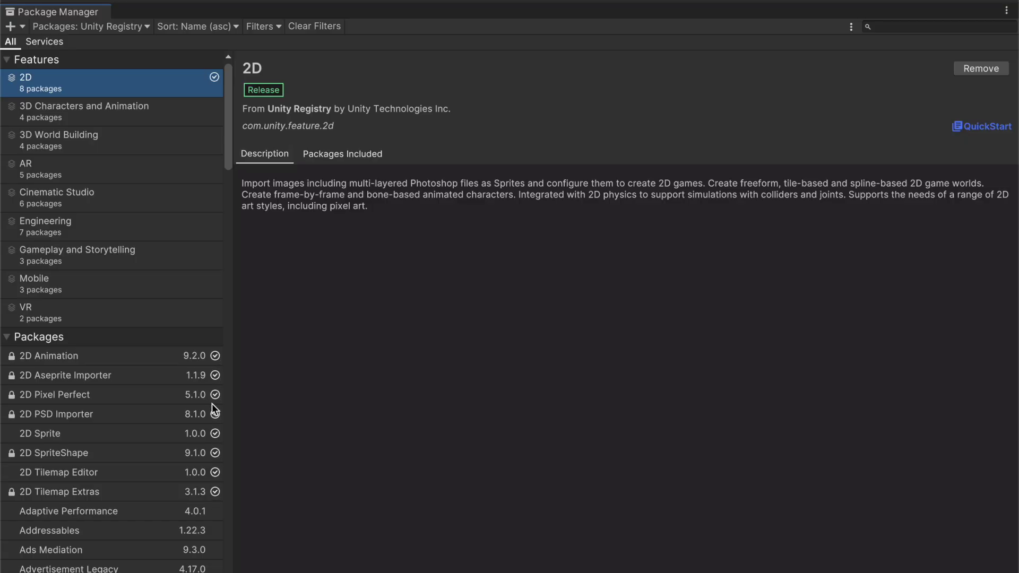
# Review the Unity Registry package list, checking which installed packages are current and which have newer versions available.
pyautogui.scroll(-5, 212, 403)
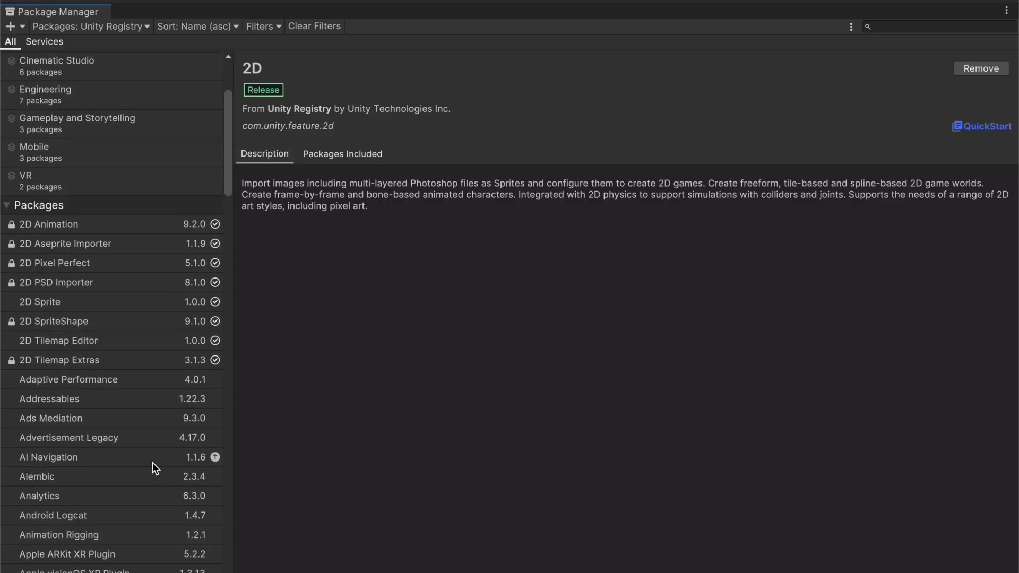
pyautogui.moveTo(217, 460)
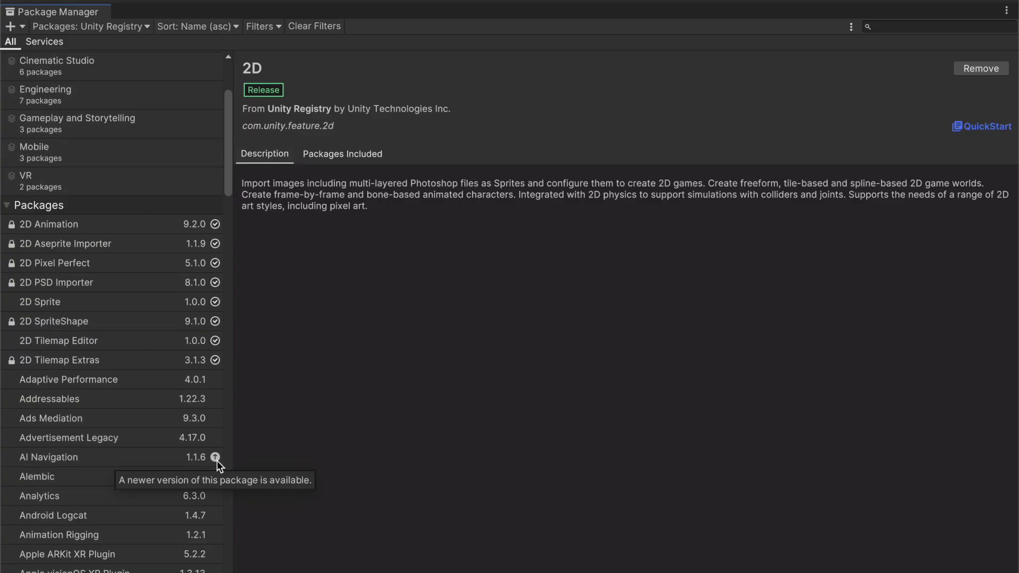
pyautogui.scroll(-10, 188, 451)
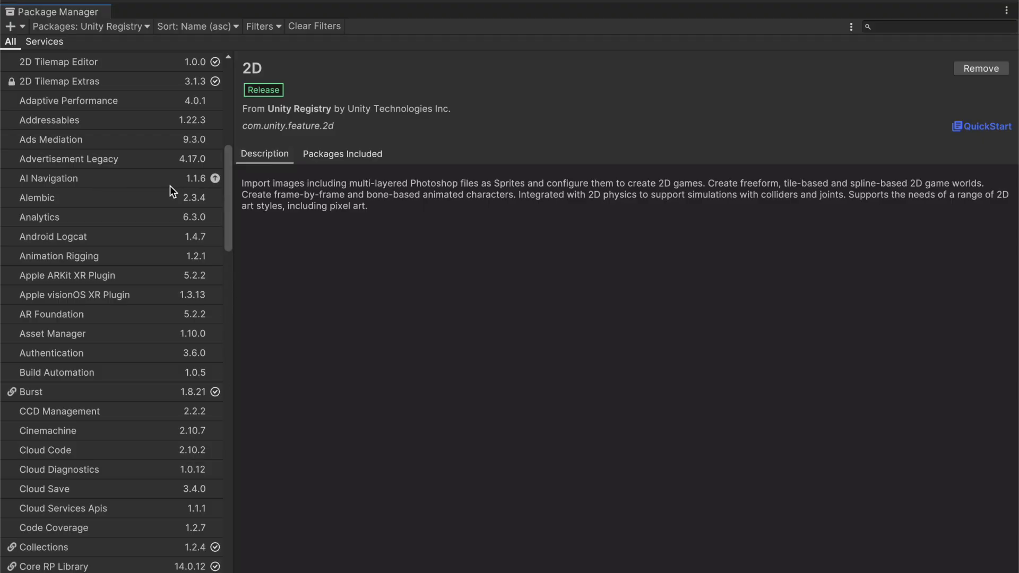
pyautogui.scroll(-6, 134, 343)
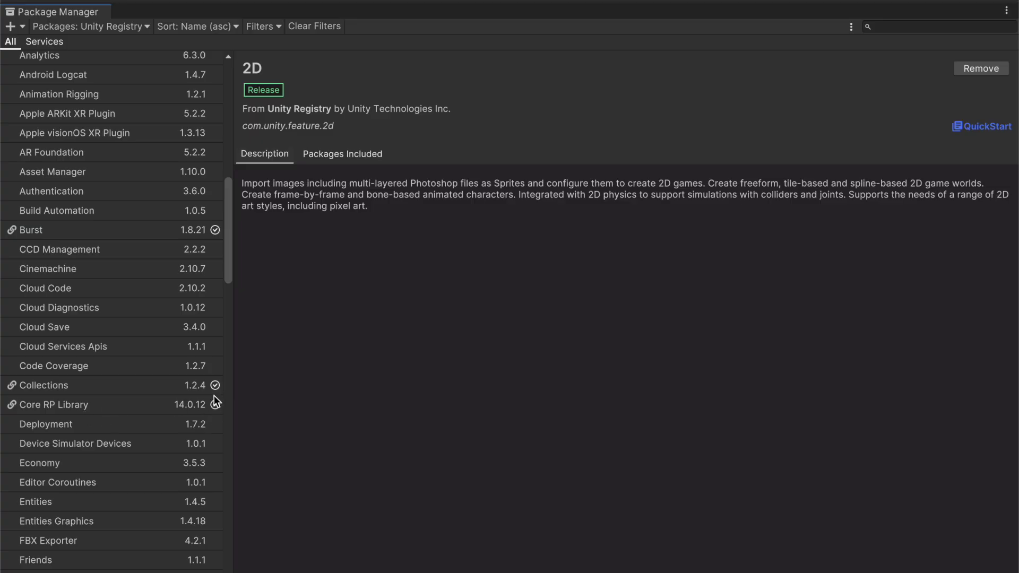
pyautogui.scroll(20, 200, 355)
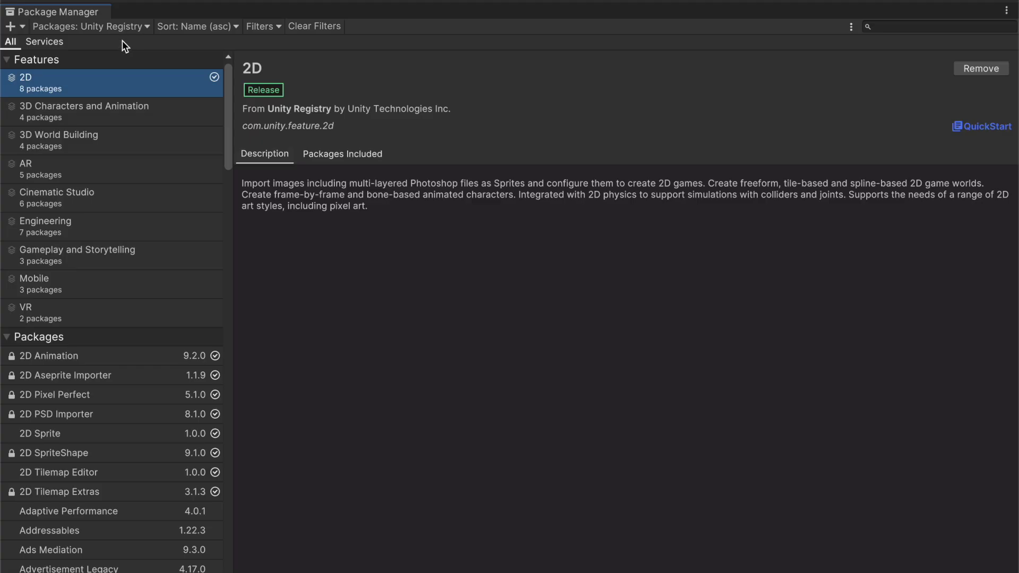
# List only the packages in the project and update JetBrains Rider Editor to version 3.0.39.
pyautogui.click(141, 27)
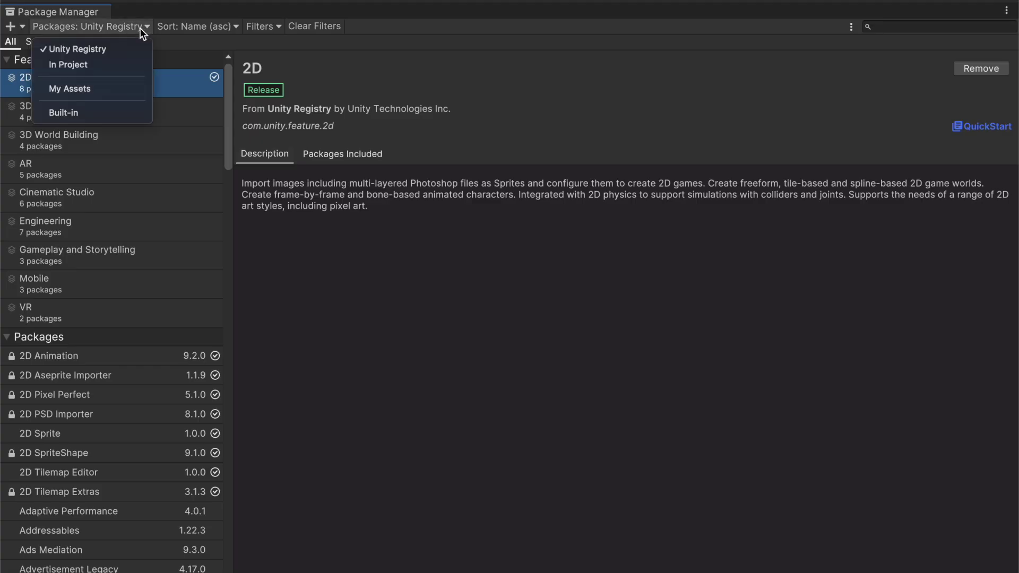
pyautogui.click(97, 68)
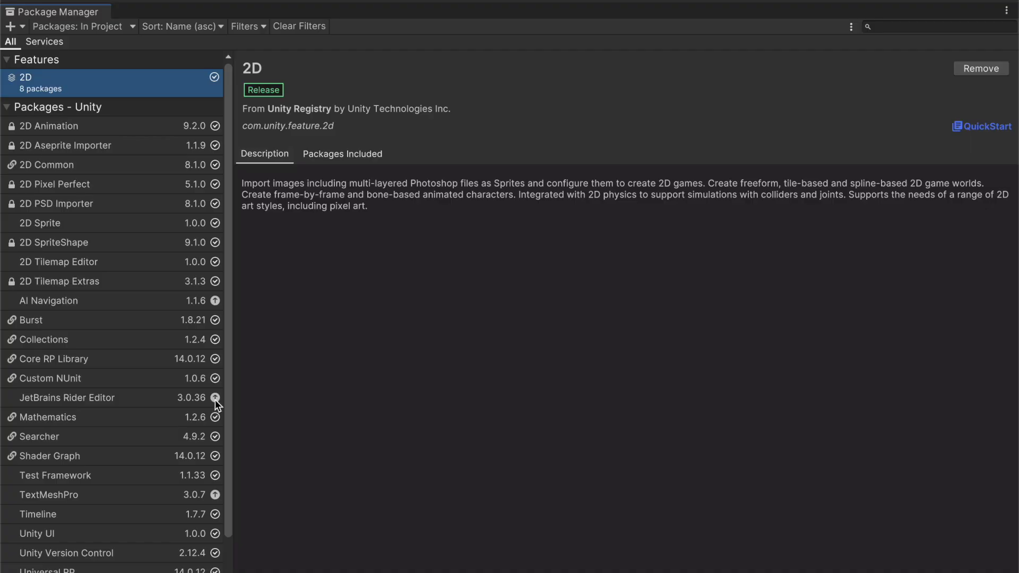
pyautogui.moveTo(215, 399)
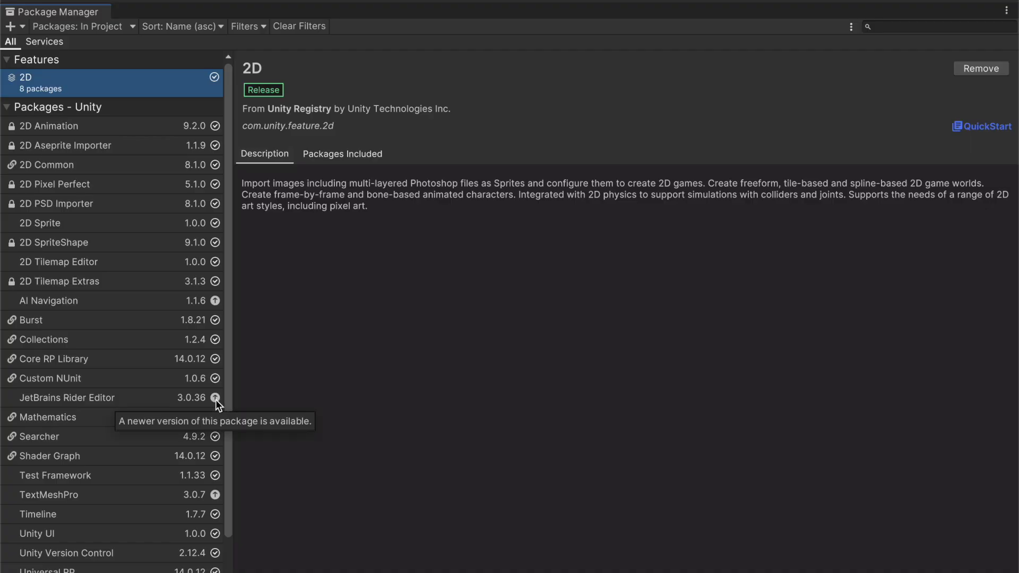
pyautogui.moveTo(215, 499)
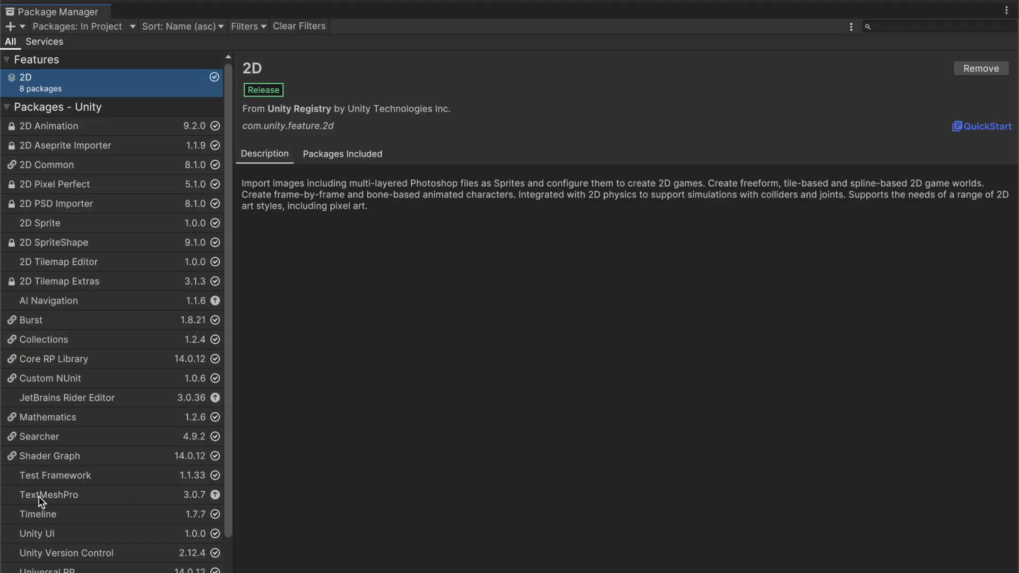
pyautogui.scroll(-1, 162, 481)
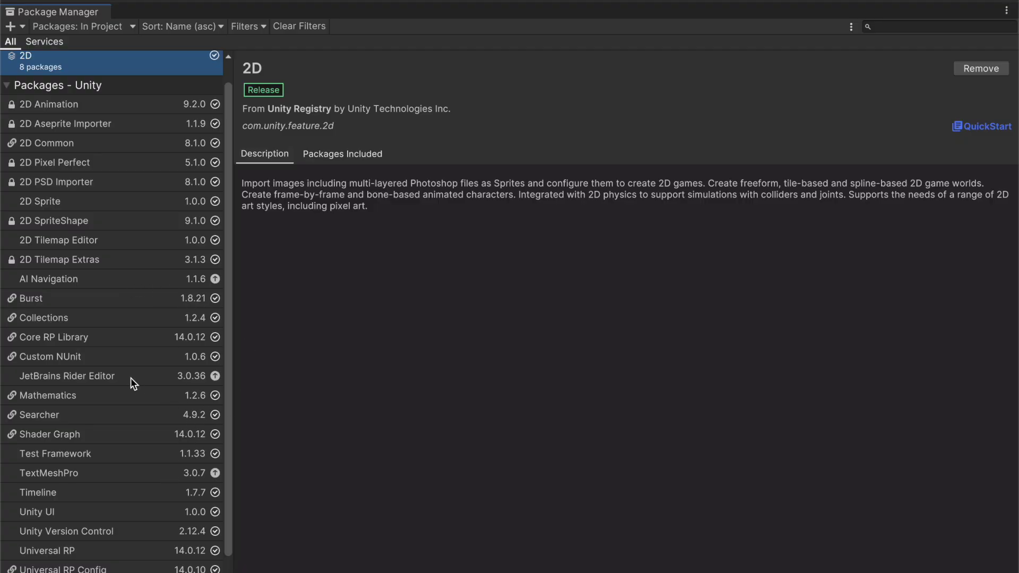
pyautogui.click(216, 378)
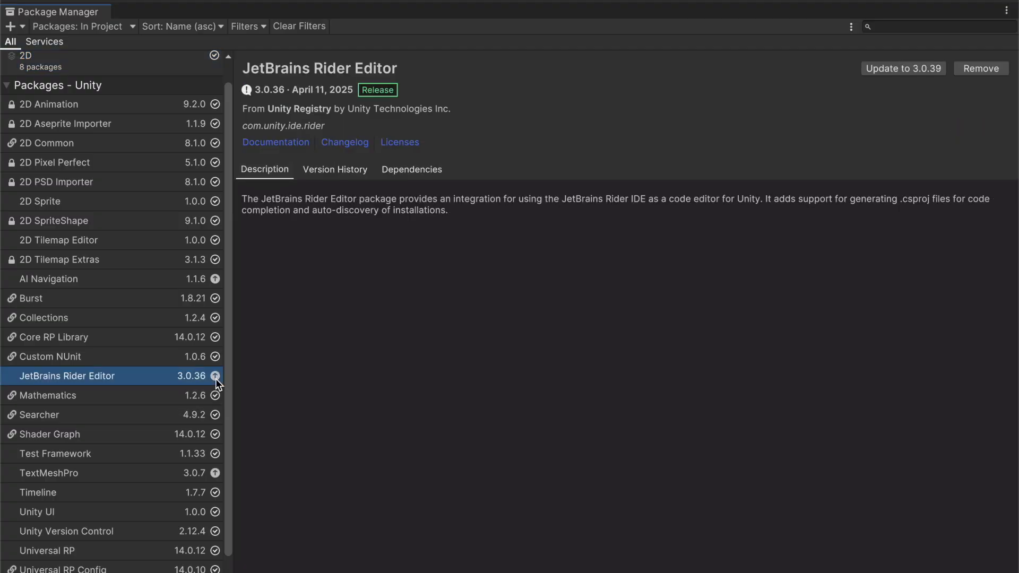
pyautogui.click(886, 67)
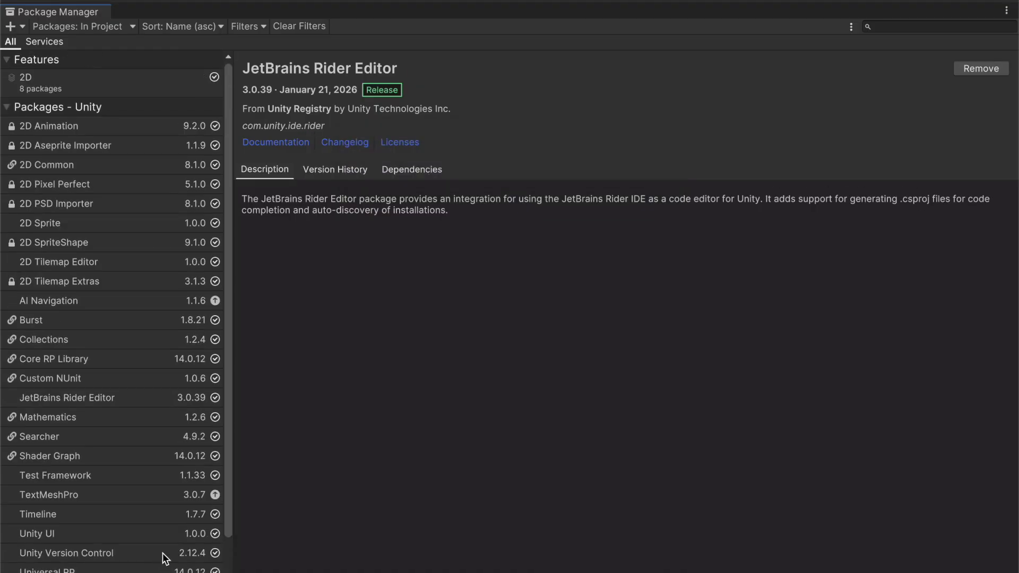
# Leave the Package Manager, return to the Unity editor to check the Console, and select the 2D Game scene in the Hierarchy.
pyautogui.click(130, 29)
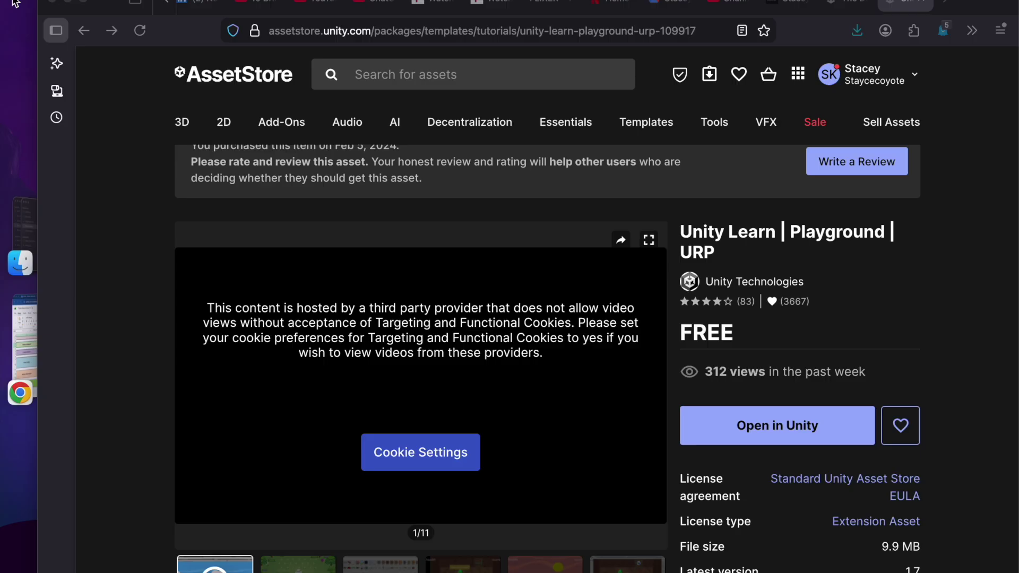
pyautogui.click(743, 568)
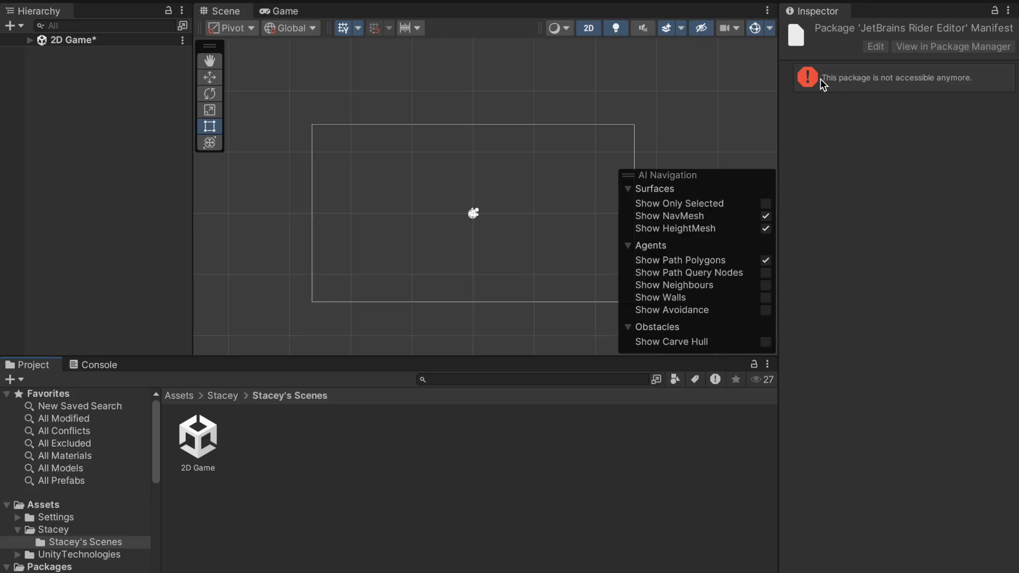
pyautogui.click(99, 365)
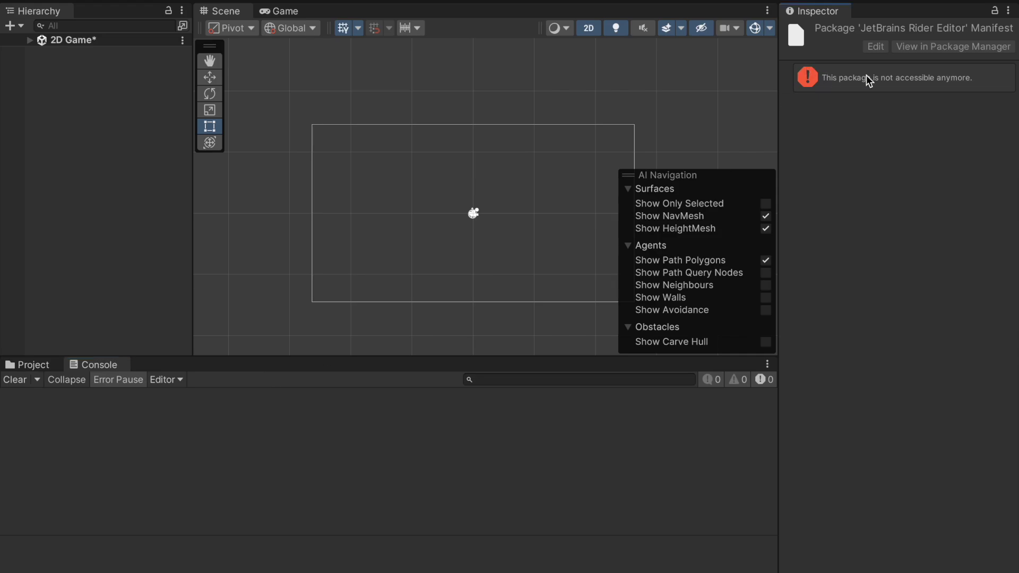
pyautogui.click(42, 366)
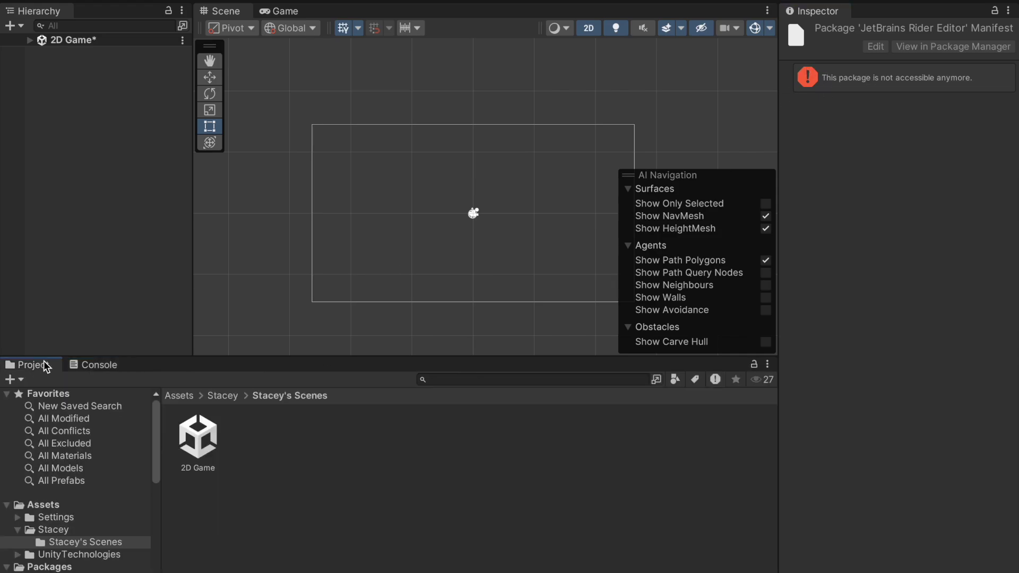
pyautogui.click(80, 40)
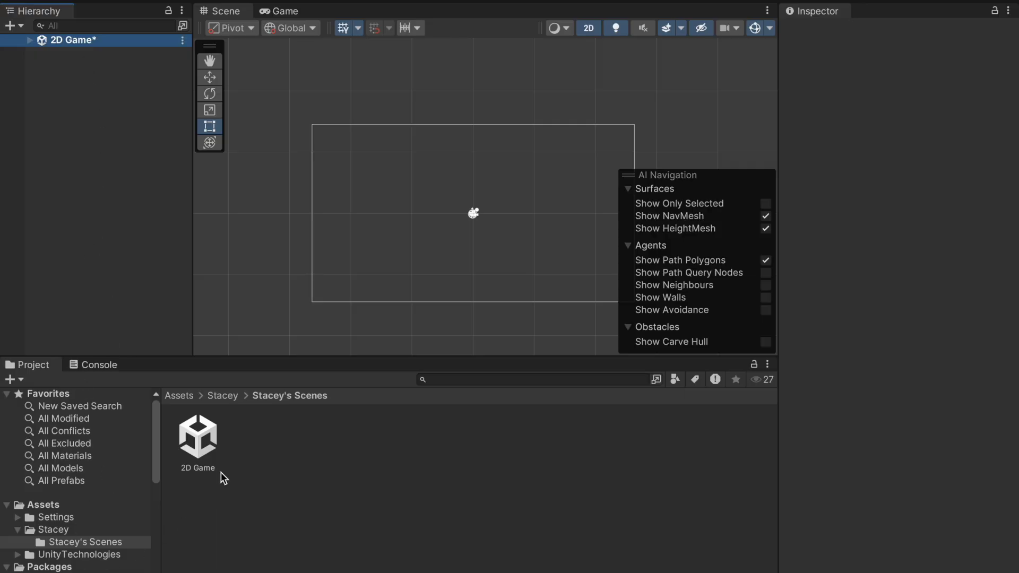
# Open the imported Playground folder under UnityTechnologies and look into its Examples folder.
pyautogui.click(79, 554)
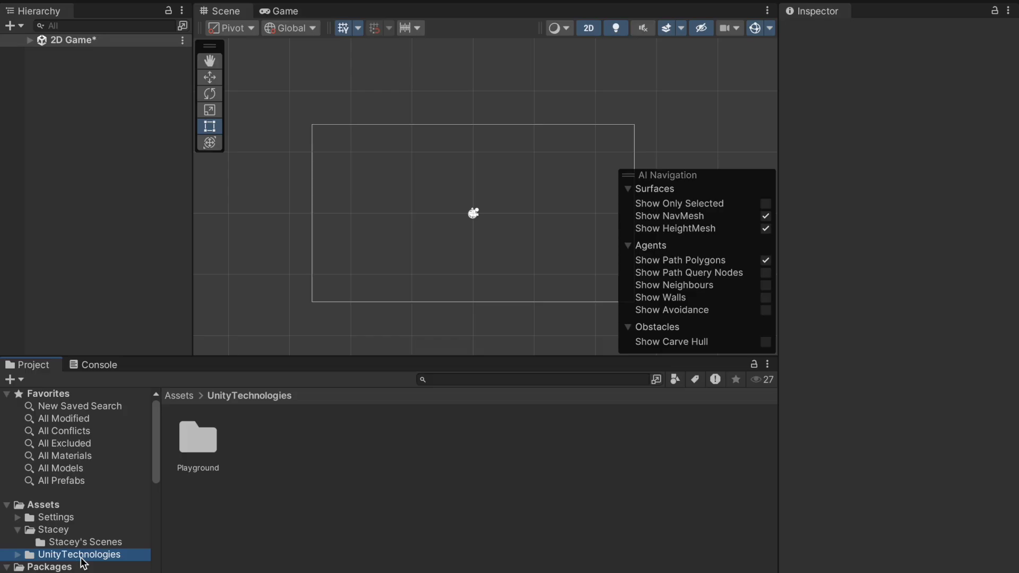
pyautogui.doubleClick(195, 444)
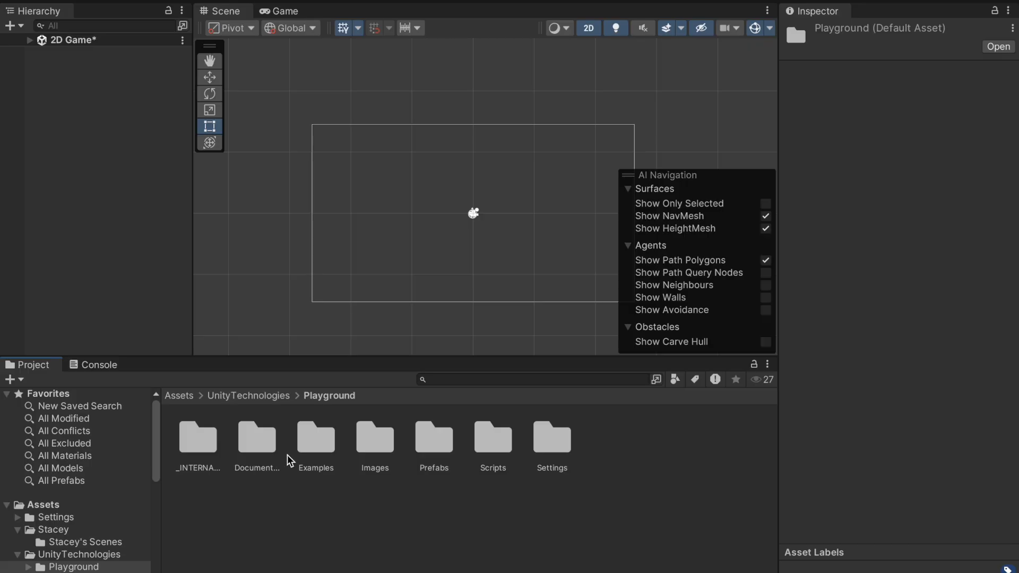
pyautogui.doubleClick(312, 453)
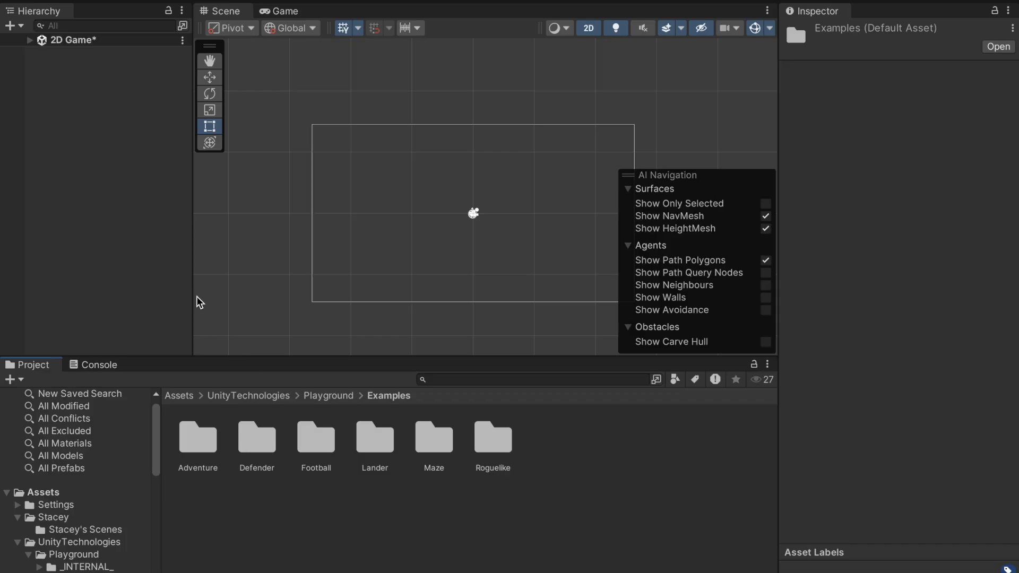
# Place the BG_City background from Playground's Images/Backgrounds folder in the scene at about X -9.28, Y -0.22.
pyautogui.scroll(-1, 82, 499)
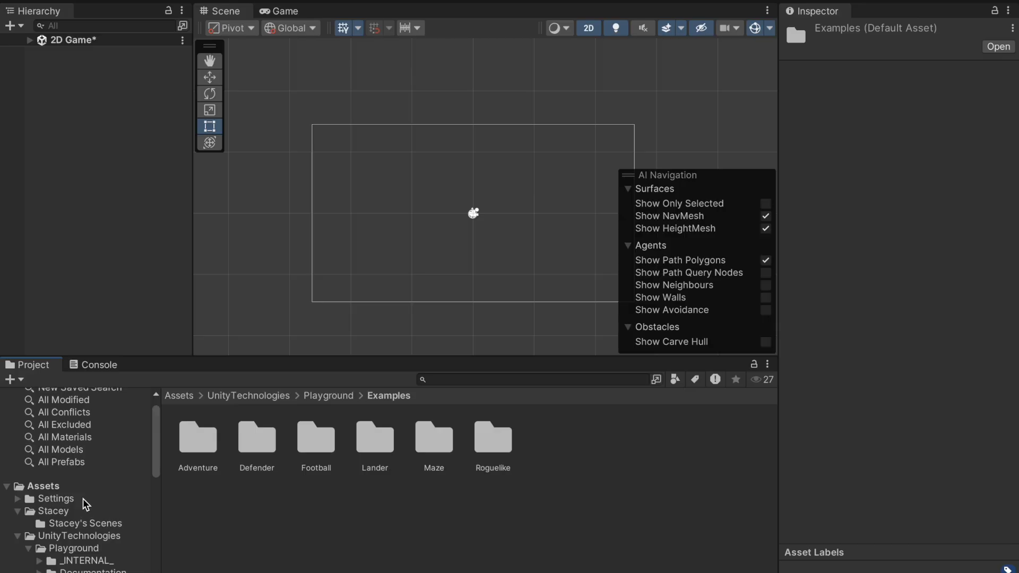
pyautogui.scroll(-3, 85, 552)
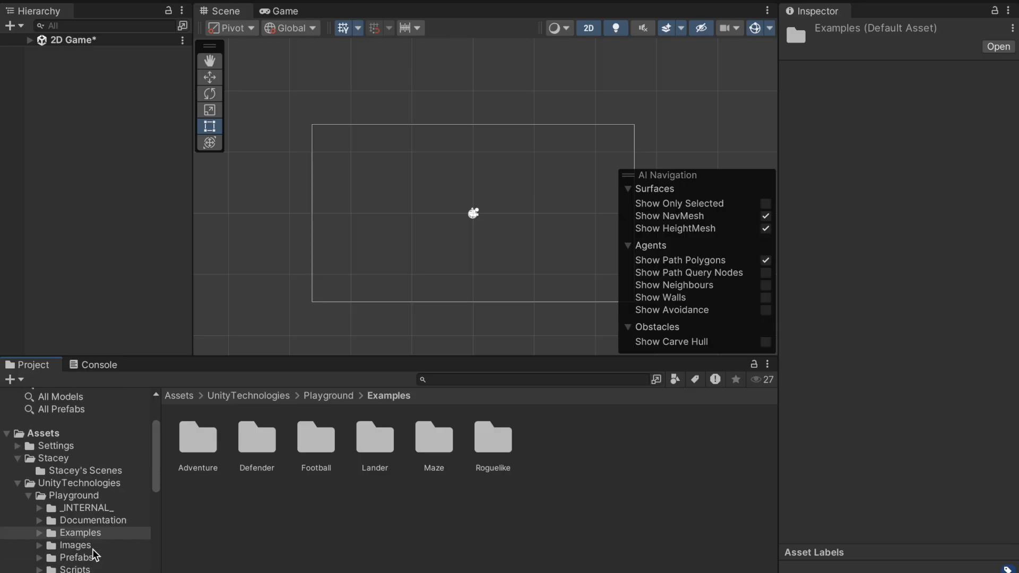
pyautogui.scroll(-1, 94, 554)
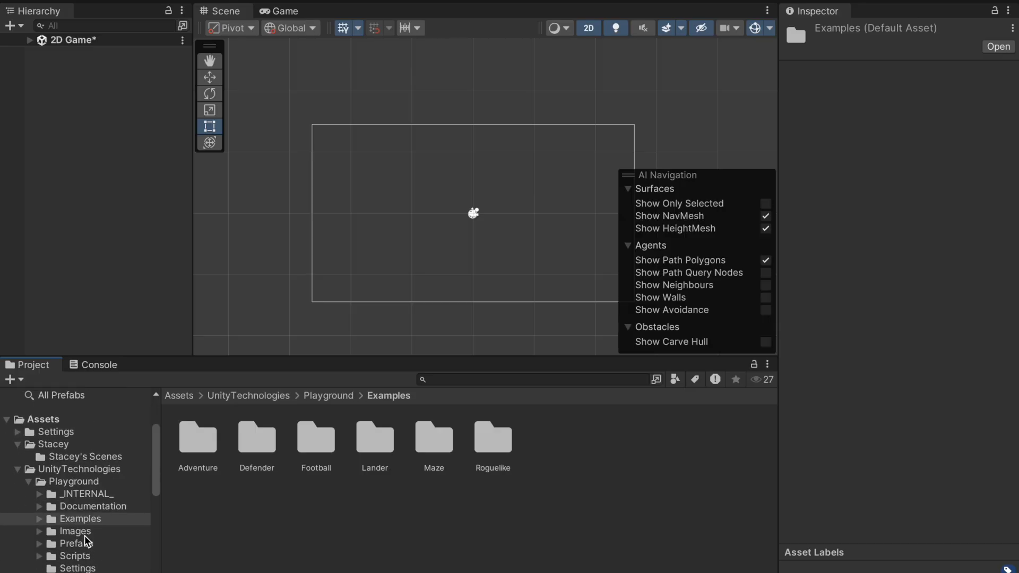
pyautogui.click(85, 536)
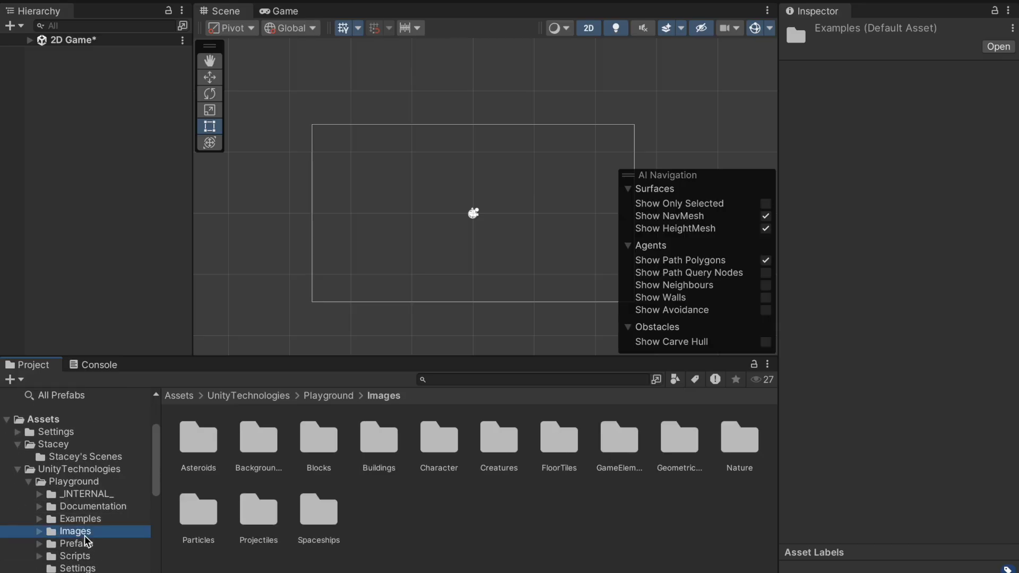
pyautogui.doubleClick(262, 440)
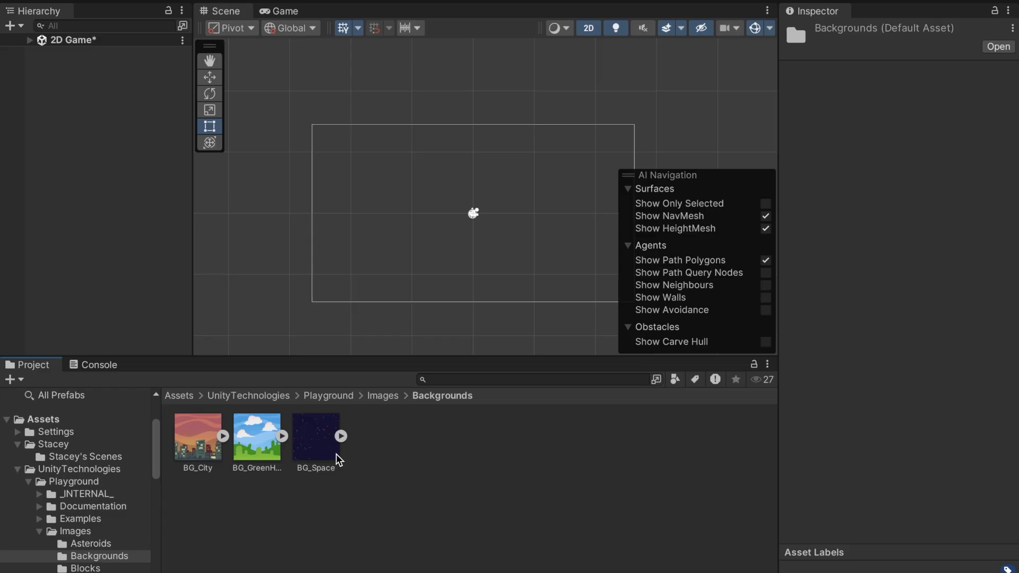
pyautogui.moveTo(196, 444); pyautogui.dragTo(358, 217)
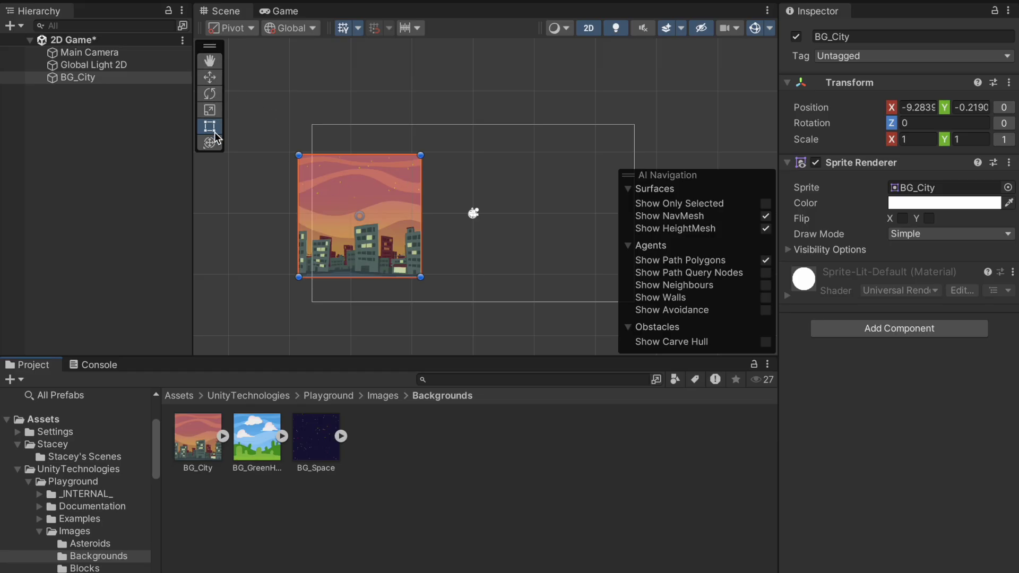
# Move the BG_City sprite along both axes with the Move tool to about X -9.53, Y 0.92.
pyautogui.click(210, 79)
pyautogui.moveTo(359, 154)
pyautogui.mouseDown()
pyautogui.moveTo(357, 108)
pyautogui.moveTo(357, 155)
pyautogui.mouseUp()
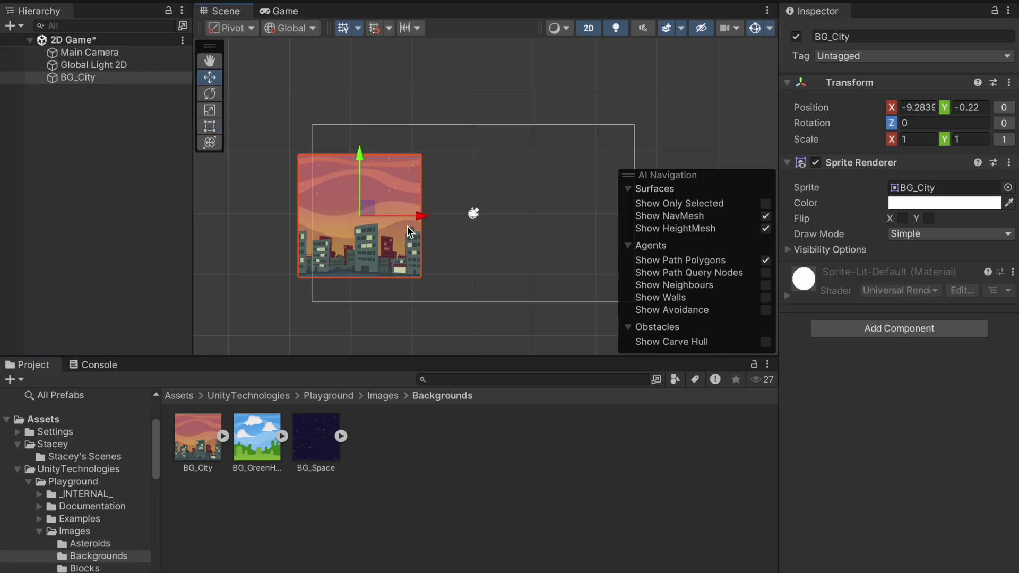
pyautogui.moveTo(428, 212); pyautogui.dragTo(357, 204)
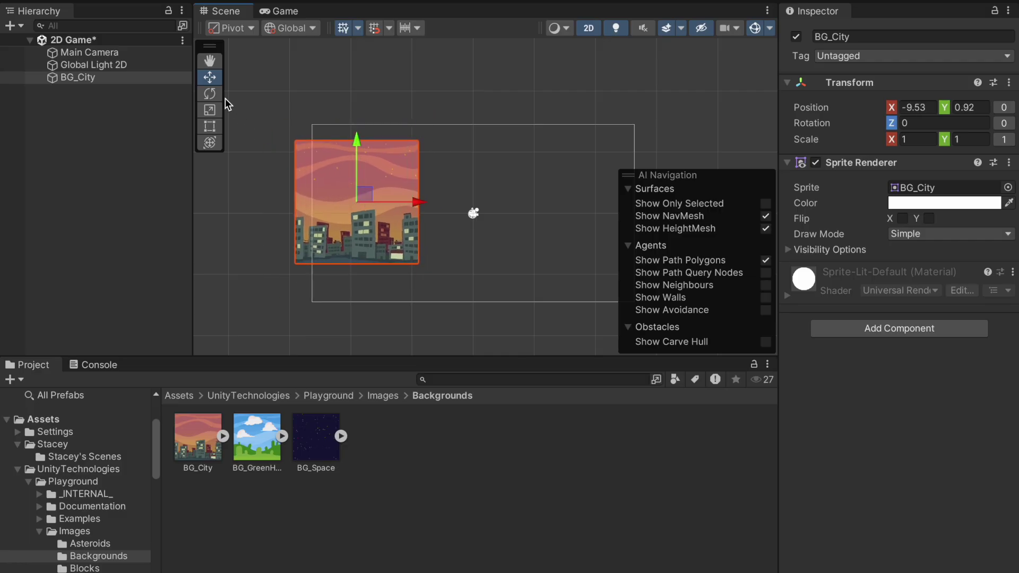
# Try rotating the BG_City sprite about 26 degrees around Z with the Rotate tool, and undo the rotation.
pyautogui.click(209, 93)
pyautogui.moveTo(340, 148); pyautogui.dragTo(318, 261)
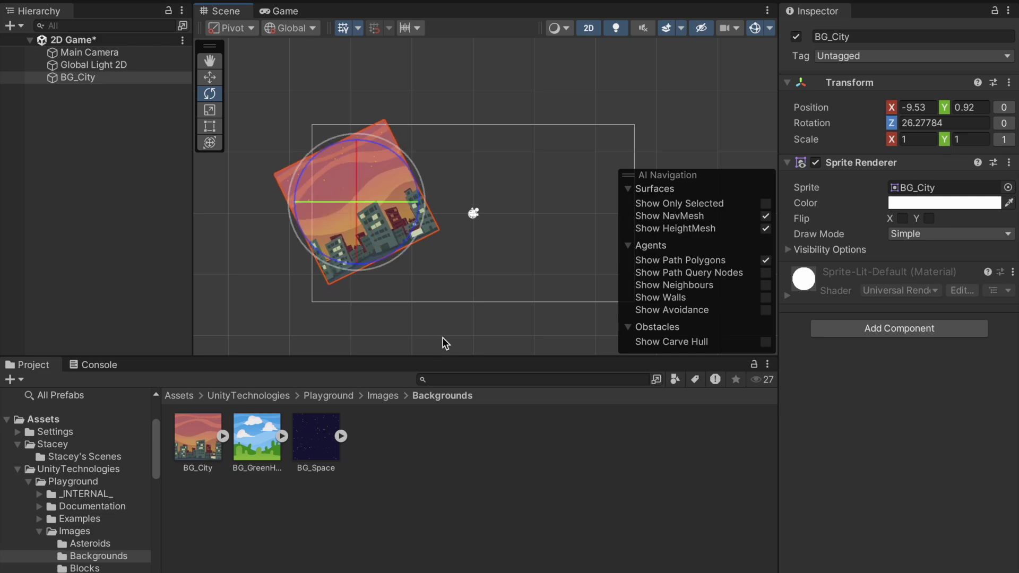
pyautogui.hotkey('ctrl', 'z')
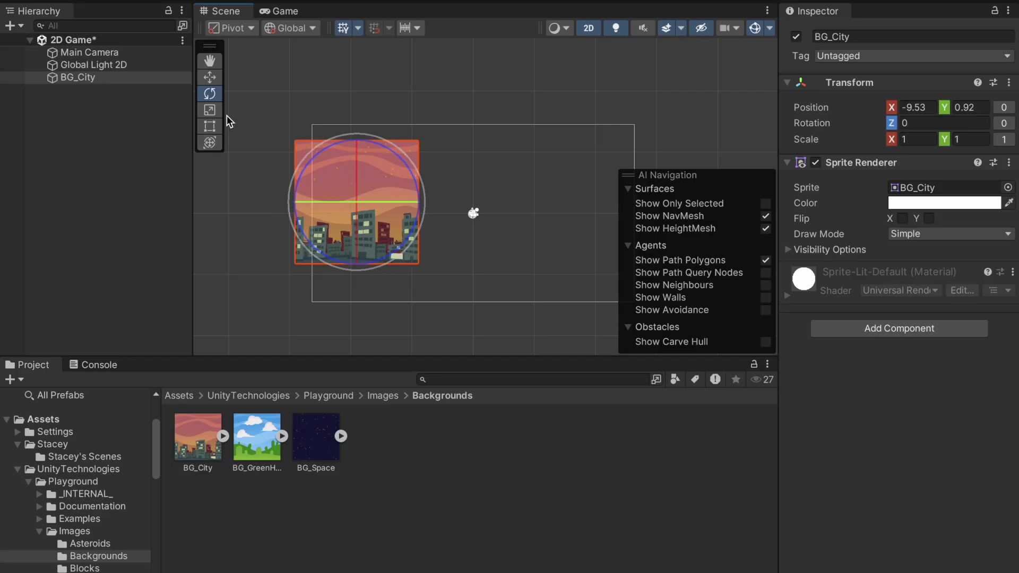
# Try scaling BG_City to 4.25 in X and separately to 1.8 in Y with the Scale tool, undoing each change.
pyautogui.click(209, 110)
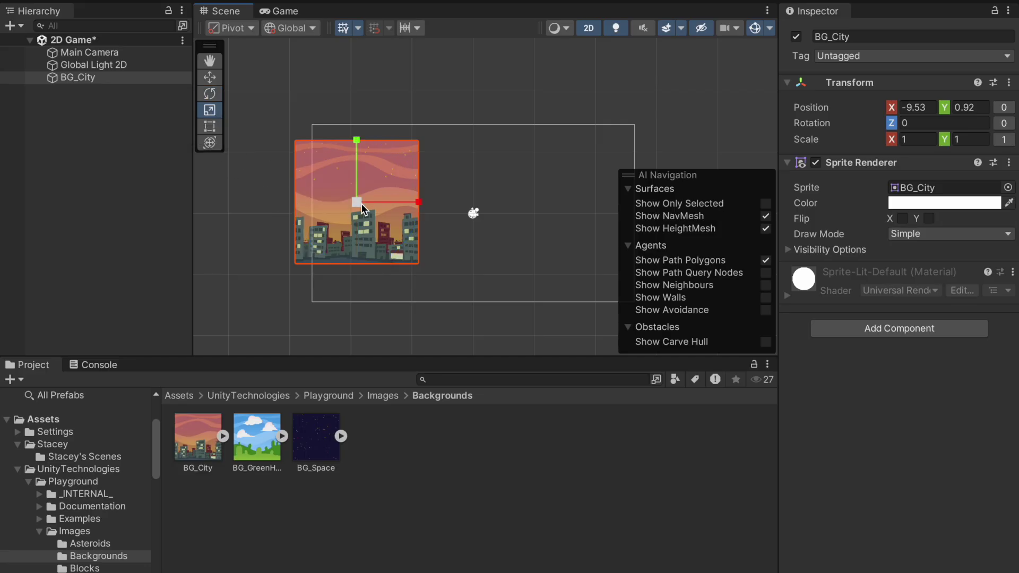
pyautogui.moveTo(421, 203); pyautogui.dragTo(626, 189)
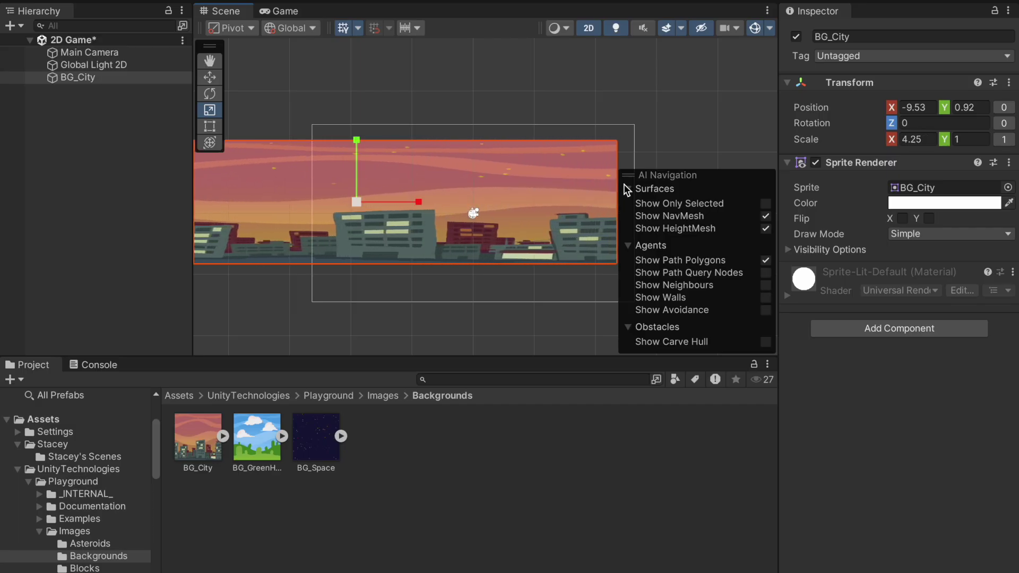
pyautogui.hotkey('ctrl', 'z')
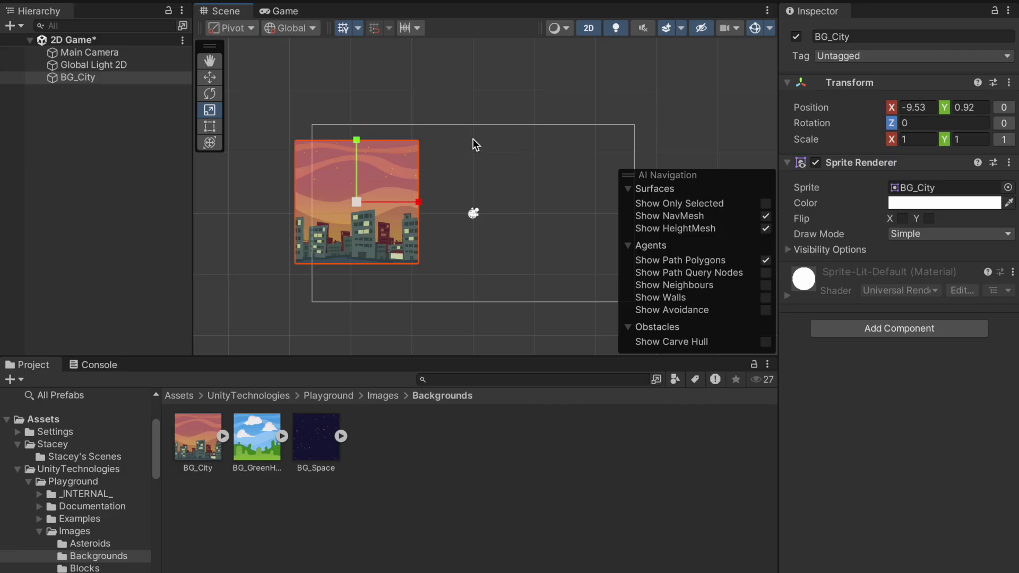
pyautogui.moveTo(358, 146); pyautogui.dragTo(367, 126)
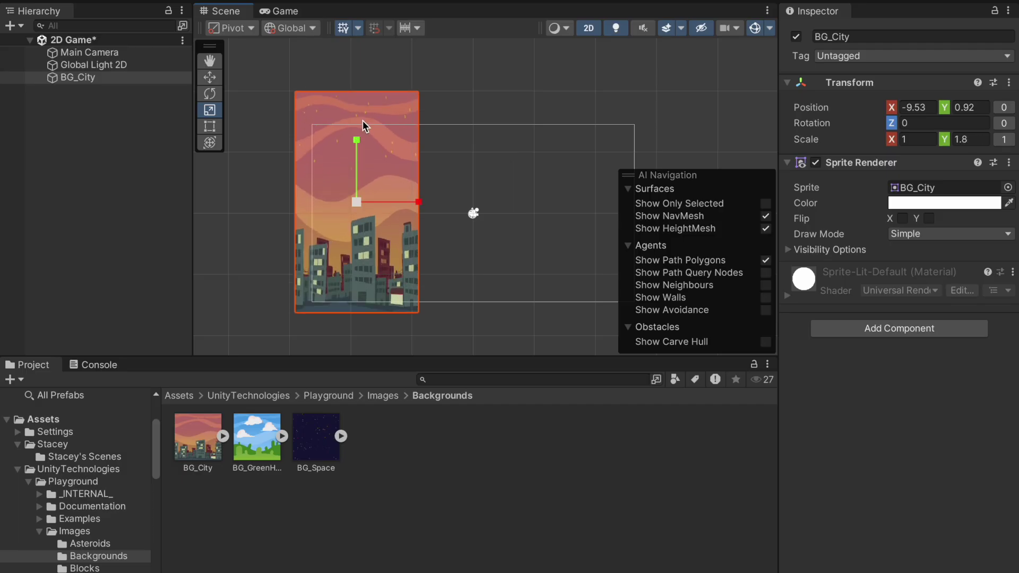
pyautogui.hotkey('ctrl', 'z')
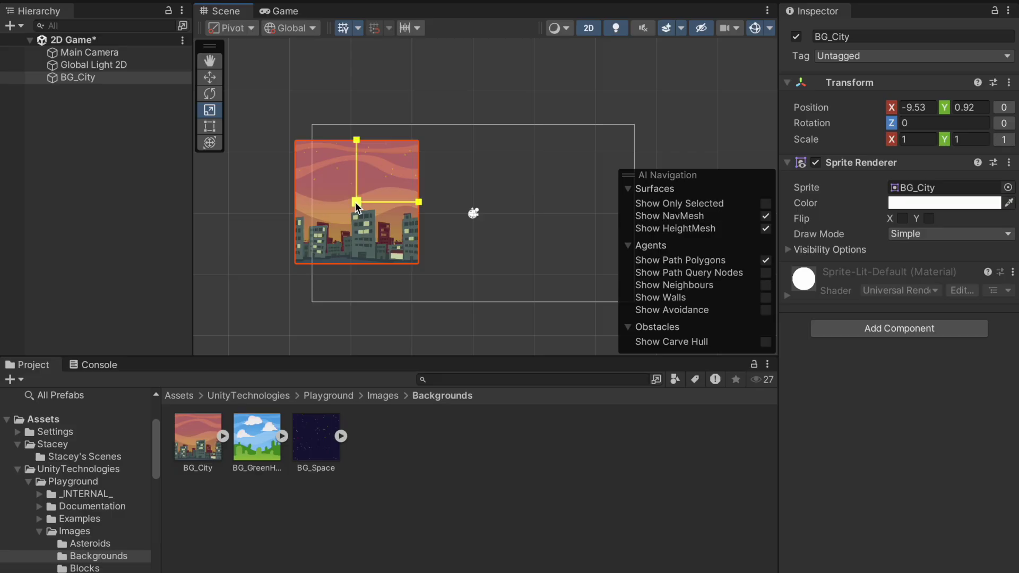
# Scale the BG_City sprite uniformly to about 1.94 in X and Y with the Scale tool, and deselect it.
pyautogui.moveTo(355, 206); pyautogui.dragTo(359, 152)
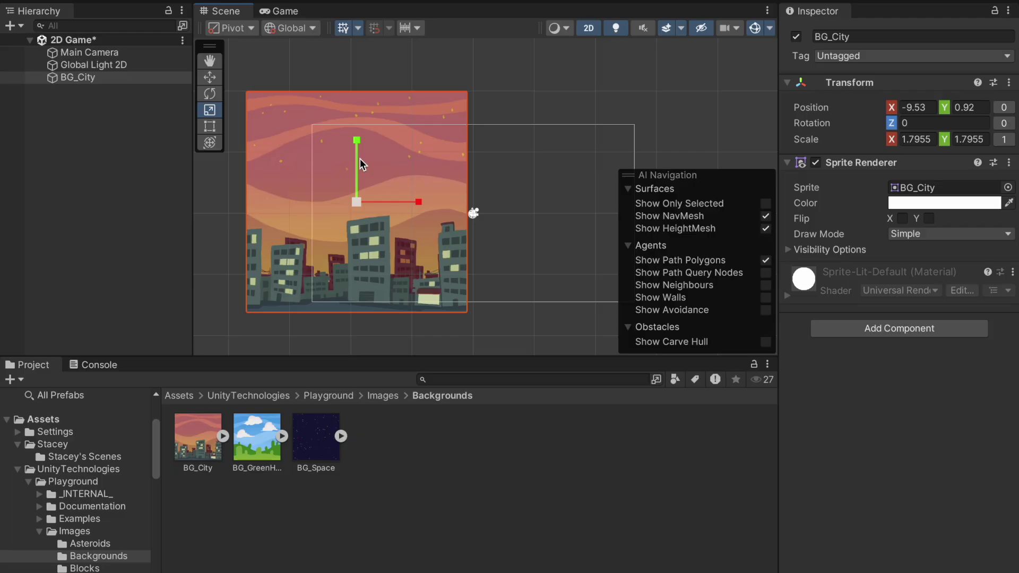
pyautogui.moveTo(356, 203)
pyautogui.mouseDown()
pyautogui.moveTo(358, 271)
pyautogui.moveTo(357, 203)
pyautogui.mouseUp()
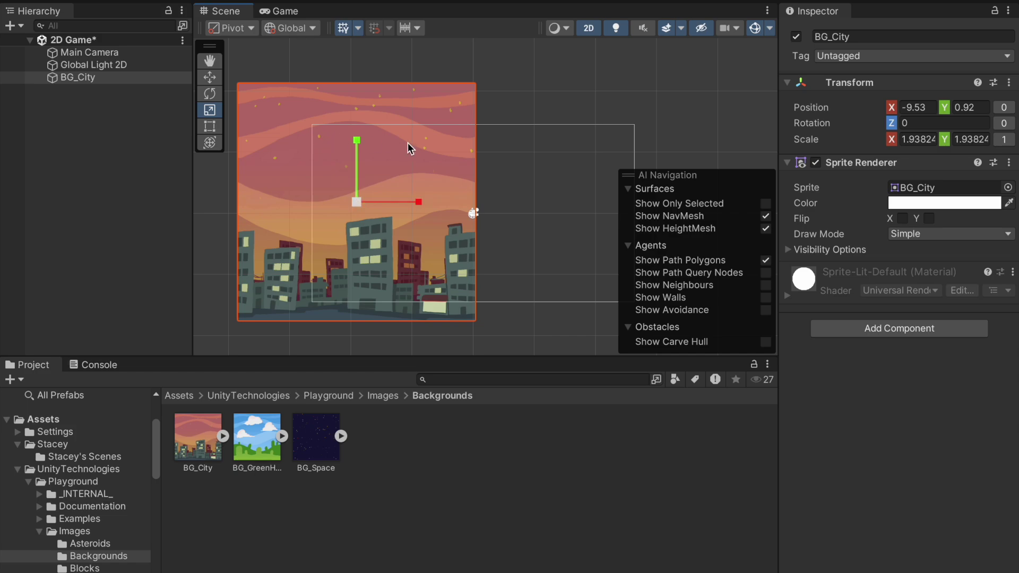
pyautogui.moveTo(574, 152); pyautogui.dragTo(592, 155)
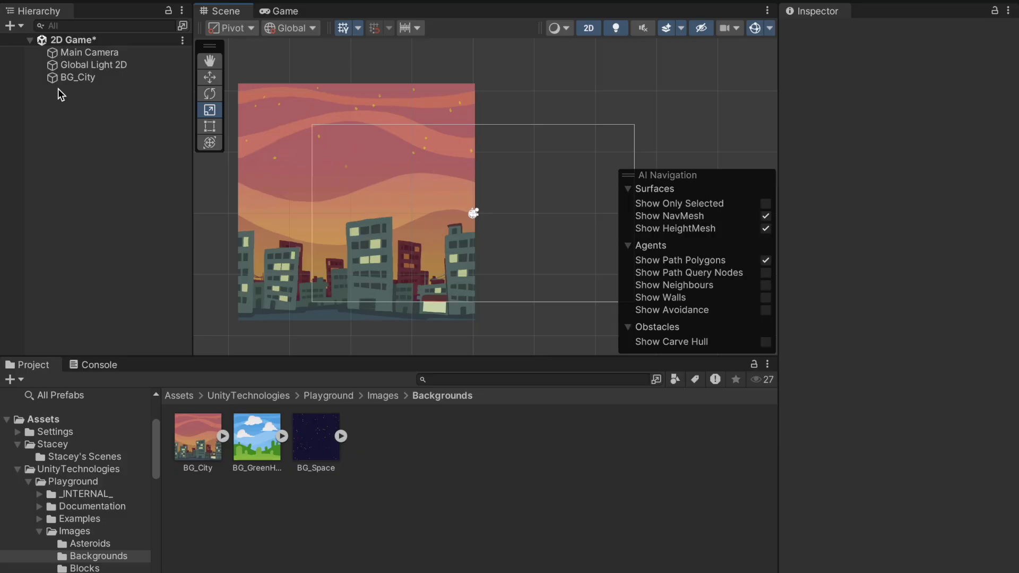
# Try the Background sorting layer in BG_City's Sprite Renderer visibility options, and switch the sorting layer back to Default.
pyautogui.click(75, 84)
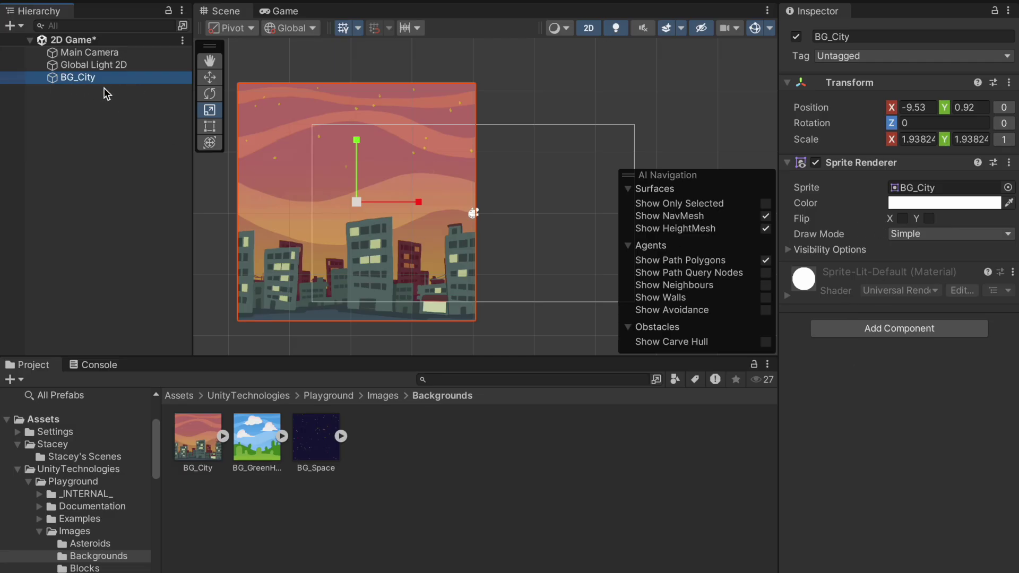
pyautogui.click(788, 250)
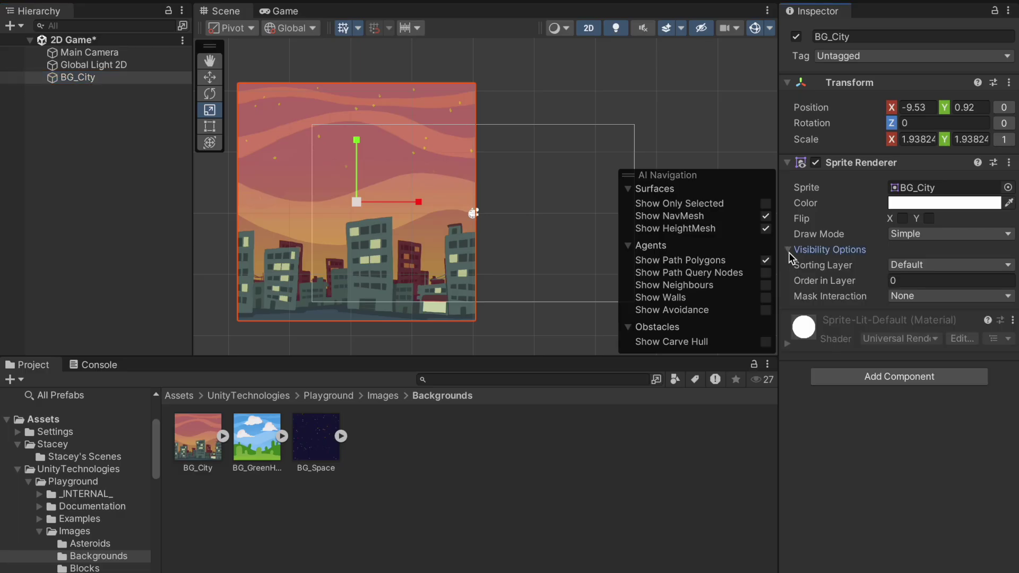
pyautogui.click(917, 266)
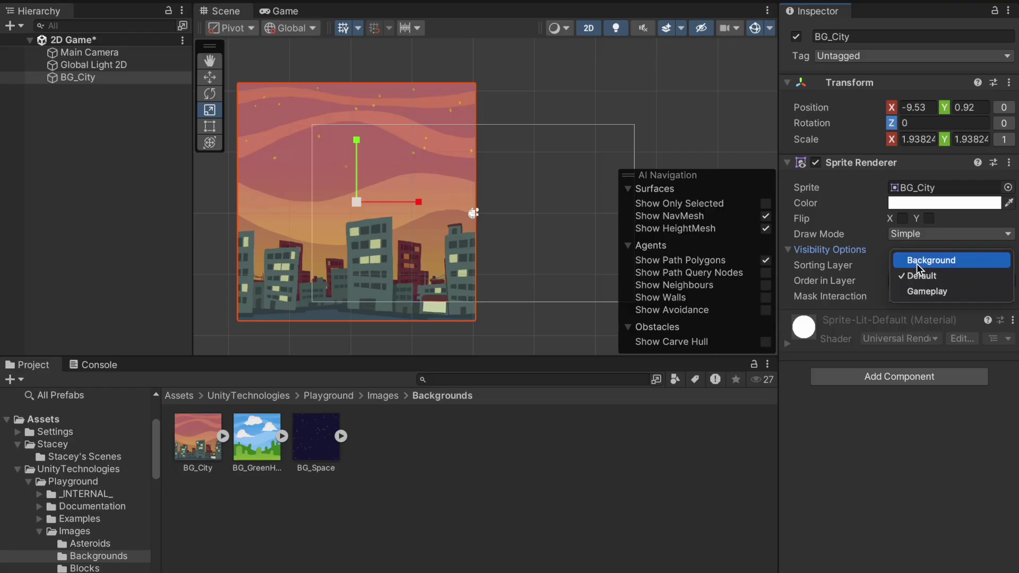
pyautogui.click(916, 260)
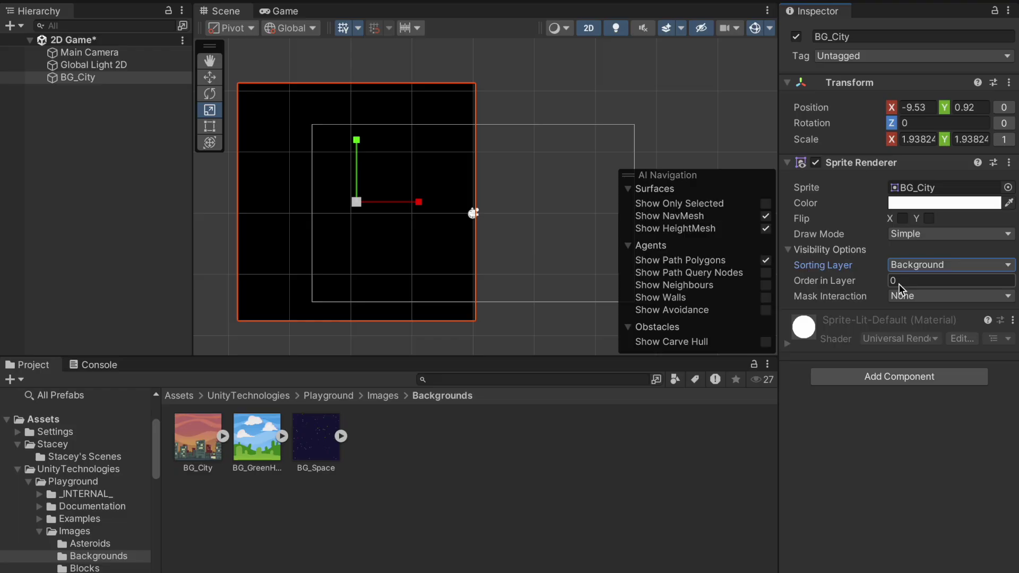
pyautogui.click(921, 265)
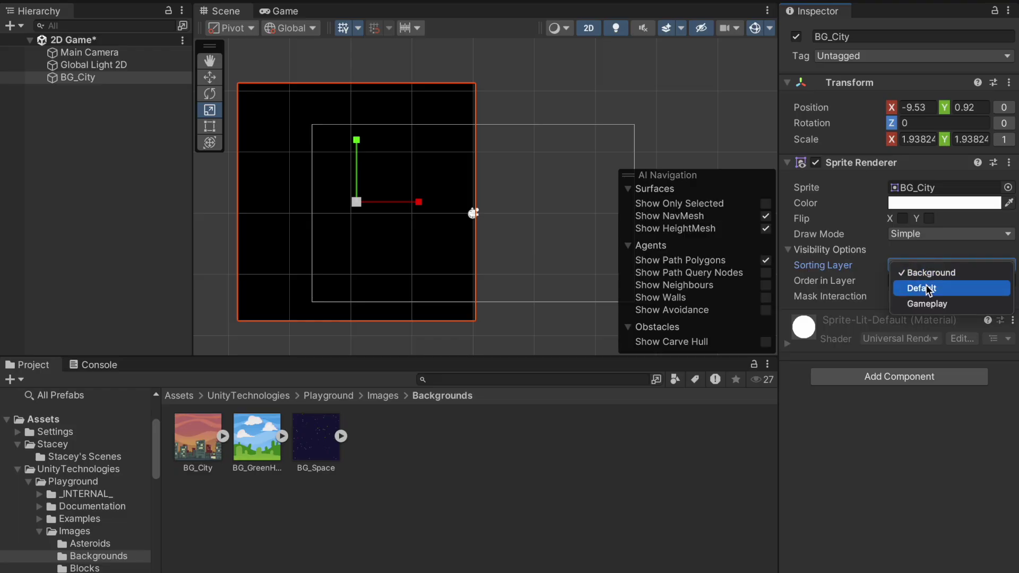
pyautogui.click(927, 289)
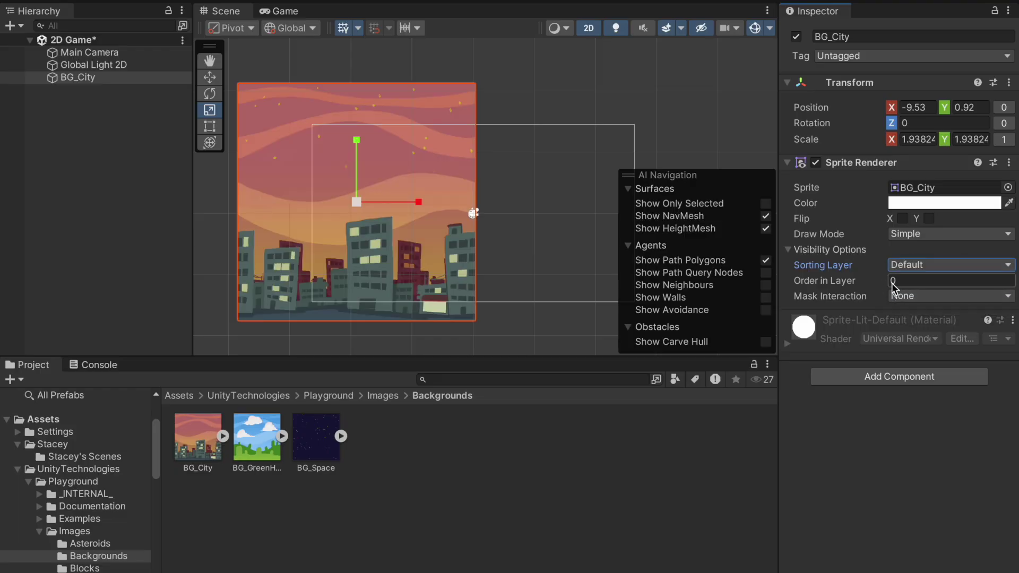